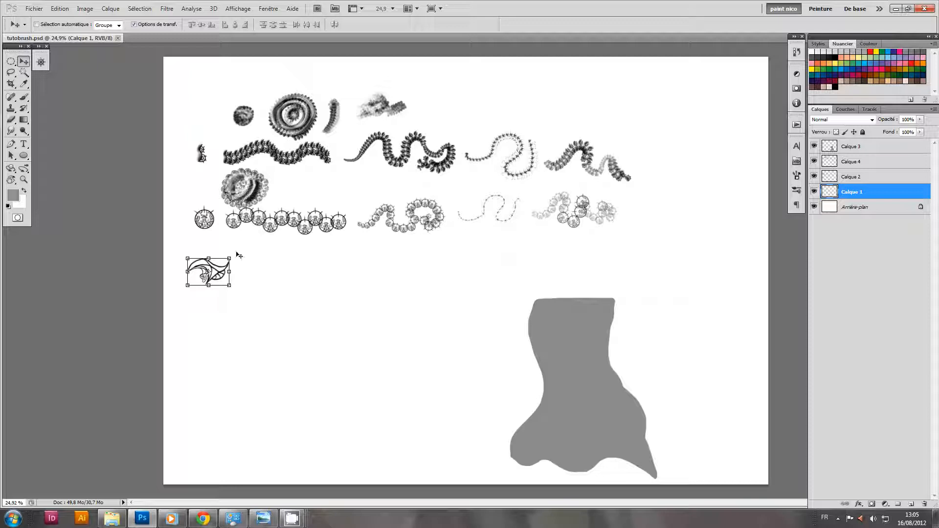
drag(220, 268, 262, 307)
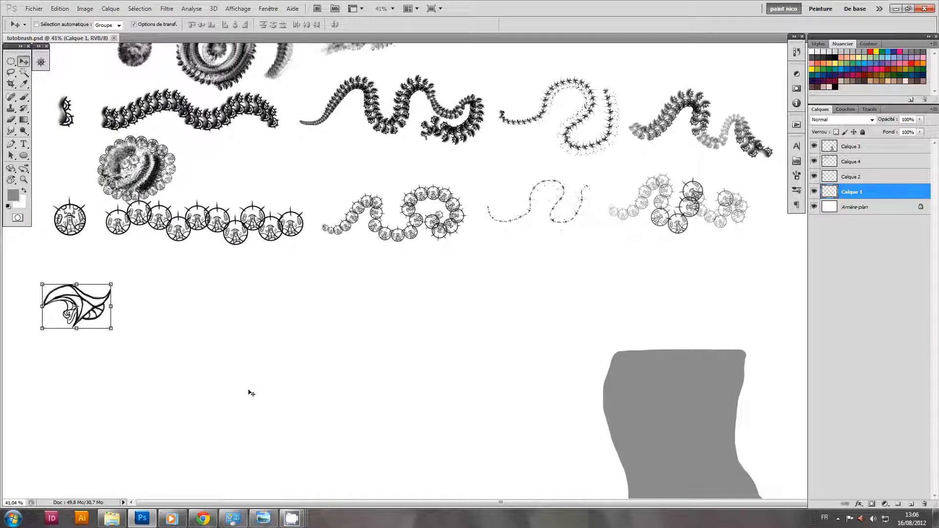
drag(437, 223, 422, 249)
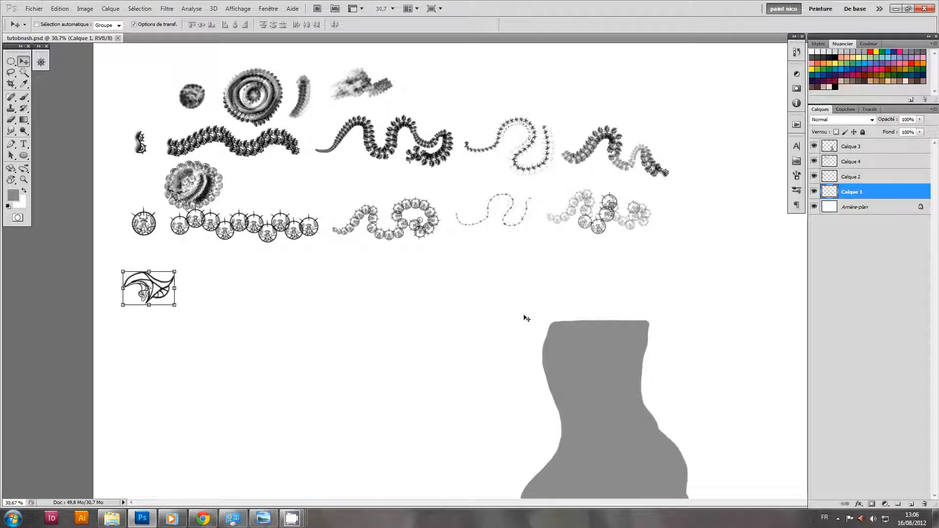
scroll(576, 386, down, 2)
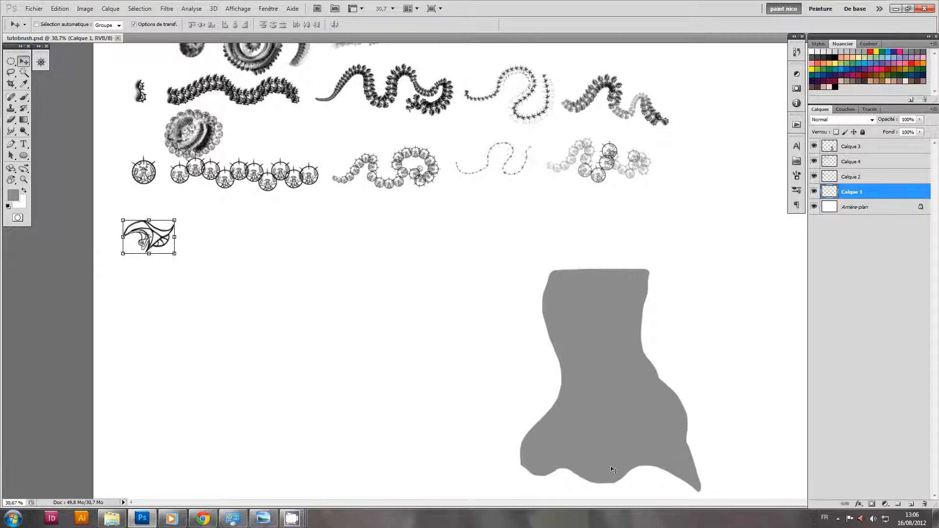
scroll(350, 331, up, 2)
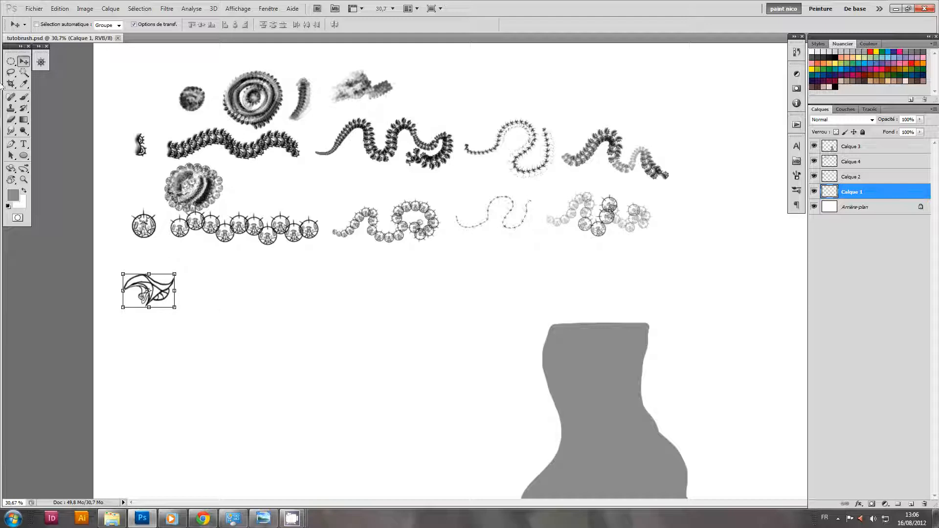
Try a freehand lasso selection around the small line-art motif and clear it.
click(11, 72)
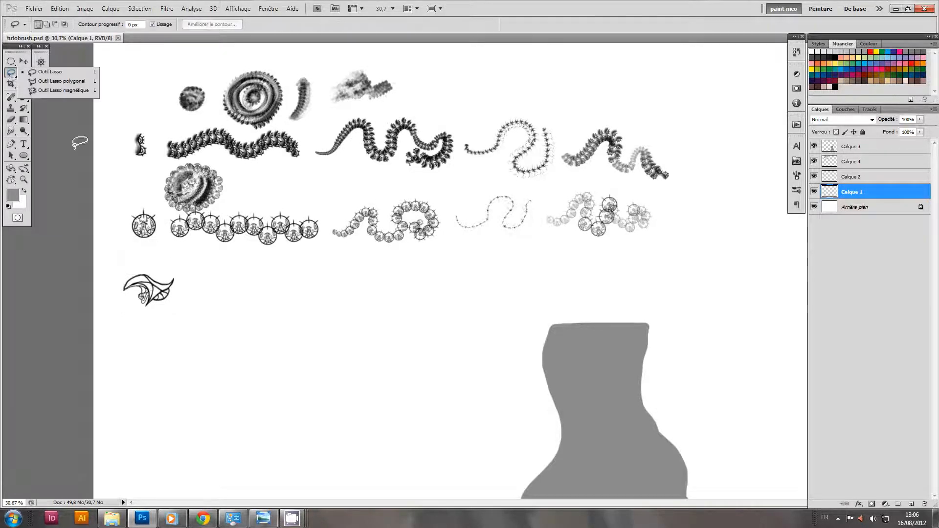
mouse_move(122, 268)
mouse_down()
mouse_move(185, 254)
mouse_move(122, 315)
mouse_move(114, 274)
mouse_up()
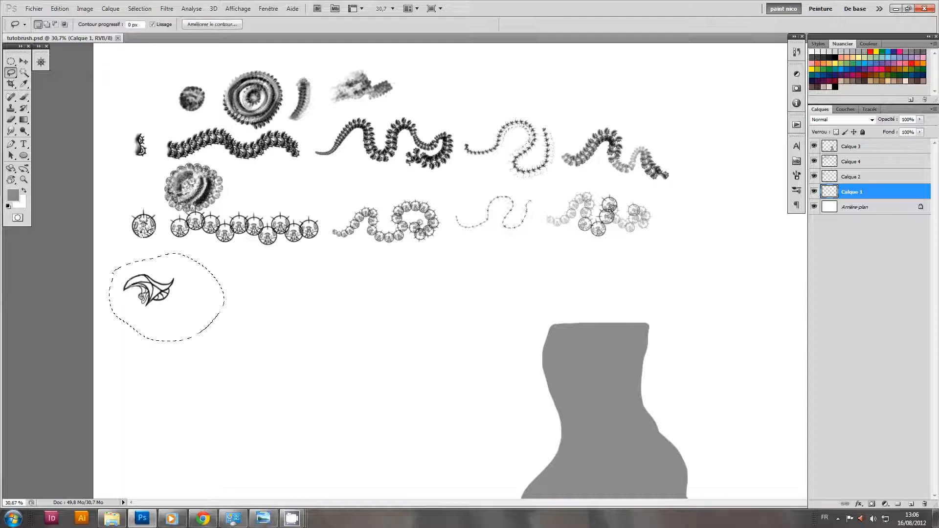
click(11, 62)
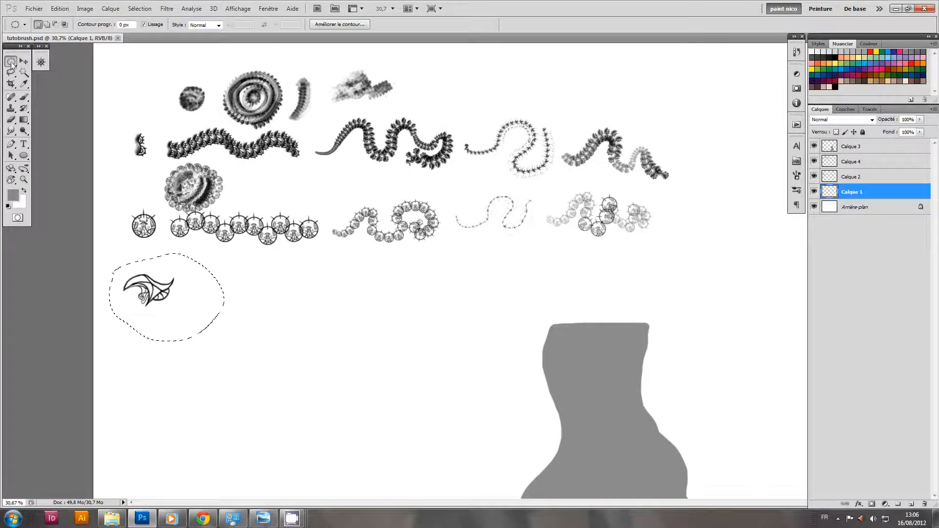
click(150, 291)
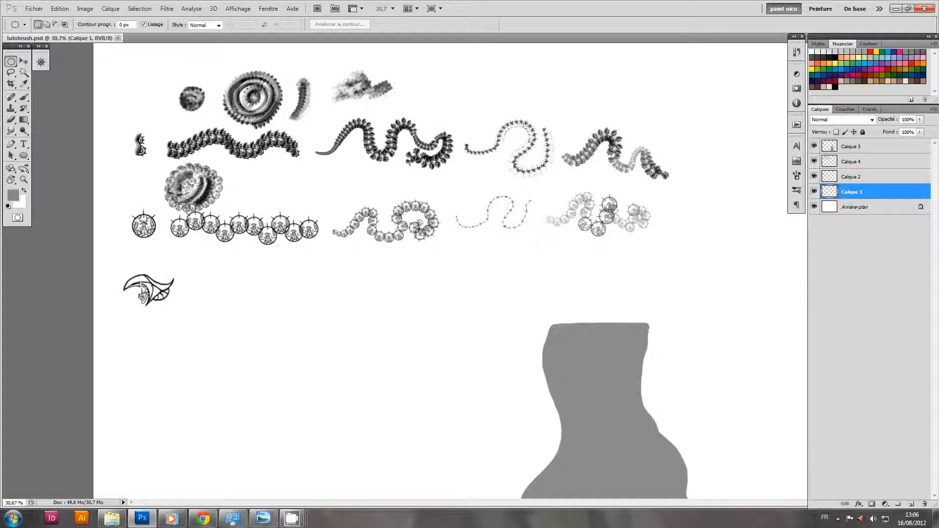
Select the line-art motif with a circular marquee, define it as brush preset "Forme échantillonnée 12", and clear the selection.
drag(78, 219, 82, 267)
drag(193, 323, 178, 317)
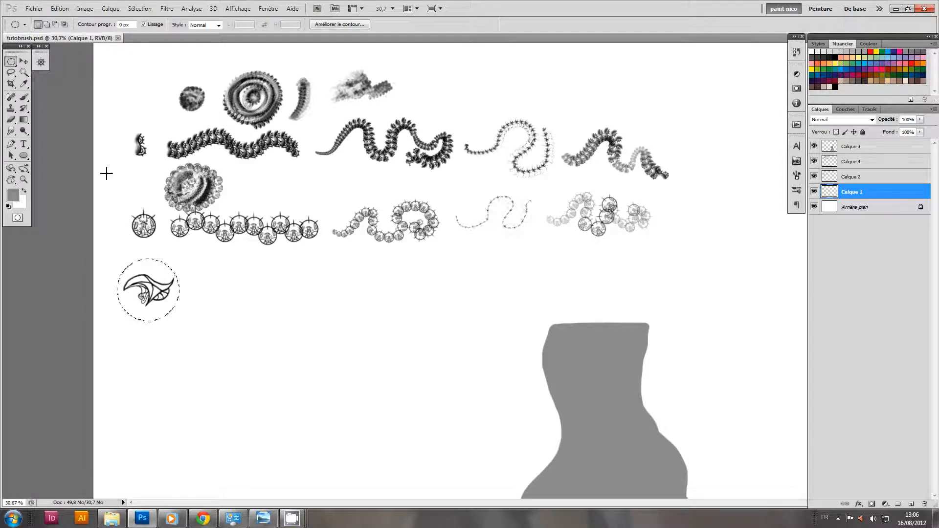
click(60, 9)
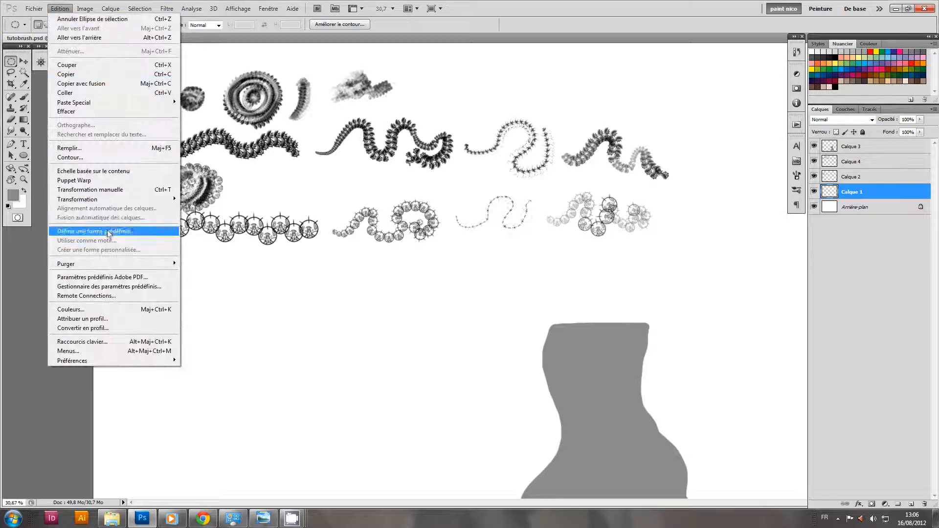
click(110, 233)
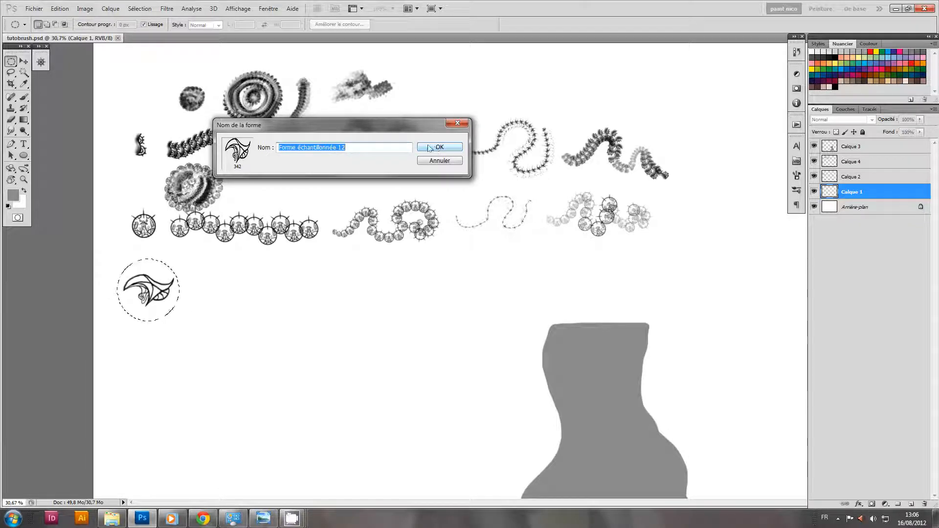
click(437, 149)
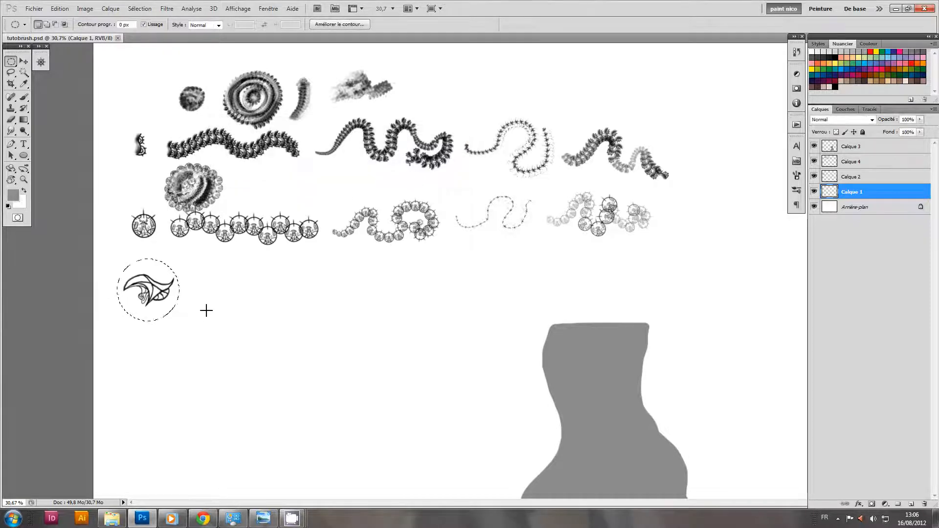
key(ctrl+d)
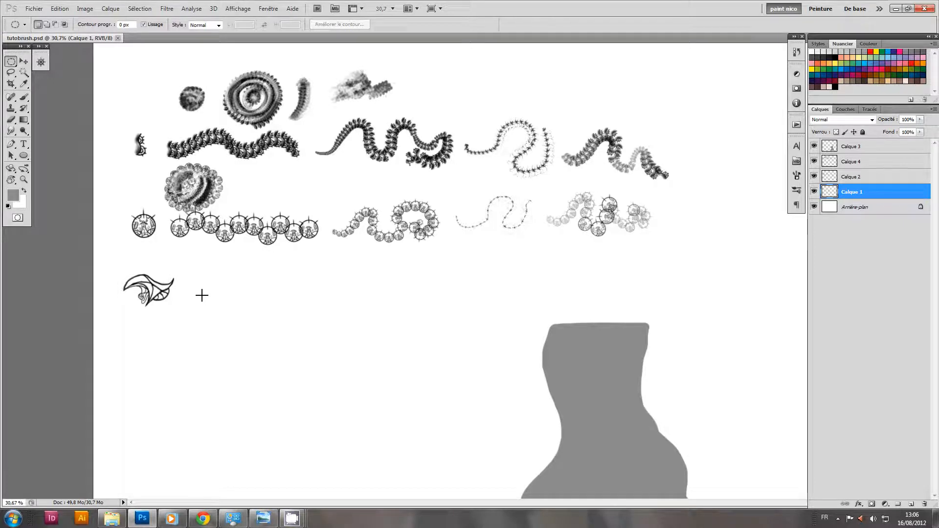
Switch to the Brush tool with the newly defined 342 px motif tip and reset the foreground colour to black.
key(b)
right_click(221, 254)
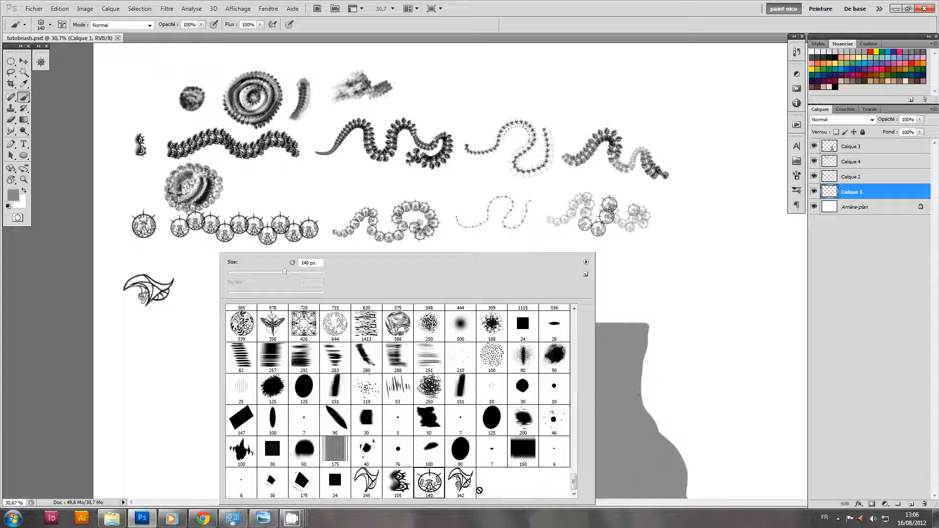
click(463, 489)
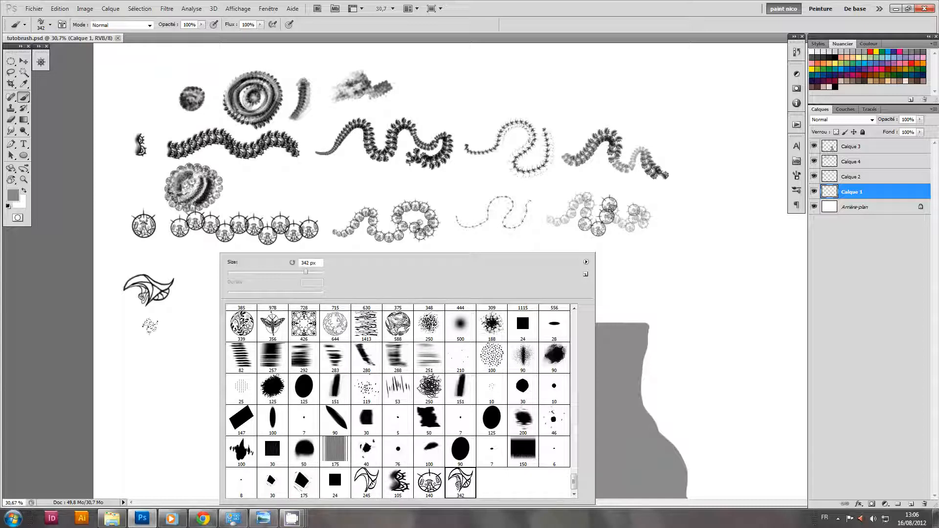
click(194, 282)
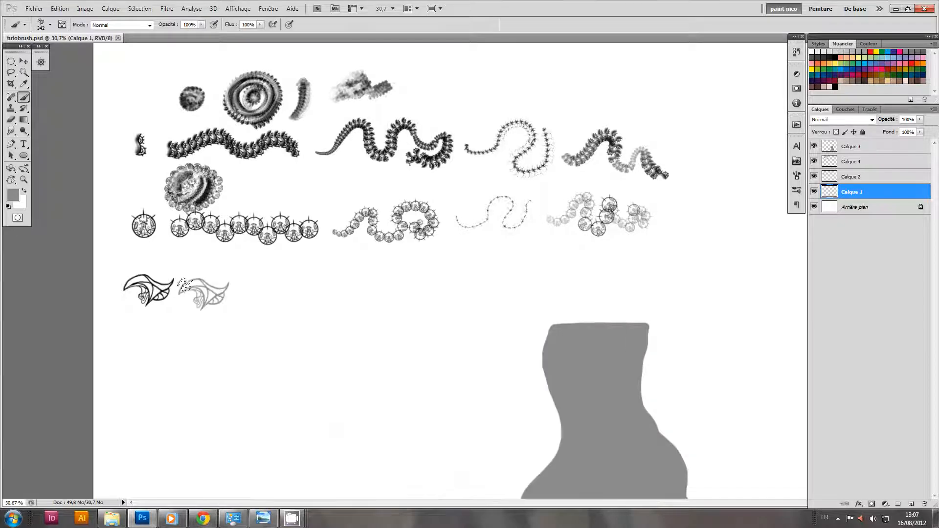
drag(194, 286, 264, 284)
key(ctrl+z)
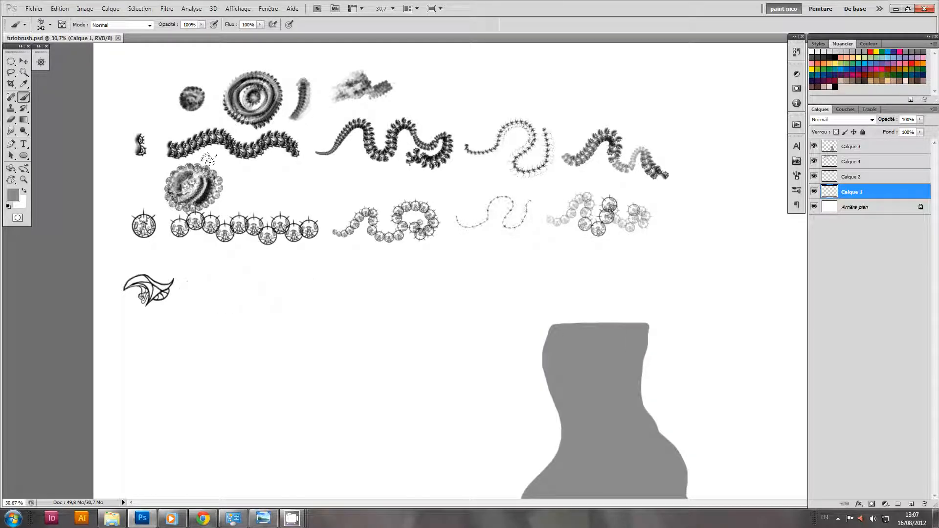
key(d)
Try several black strokes with the motif brush beside the original motif and undo them.
drag(189, 287, 323, 301)
key(ctrl+z)
drag(206, 291, 274, 293)
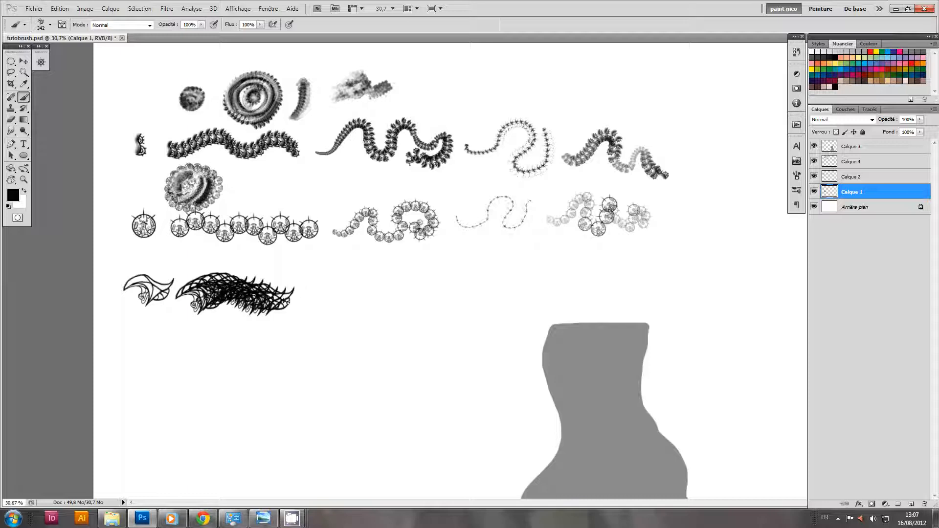
key(ctrl+z)
drag(193, 289, 274, 294)
key(ctrl+z)
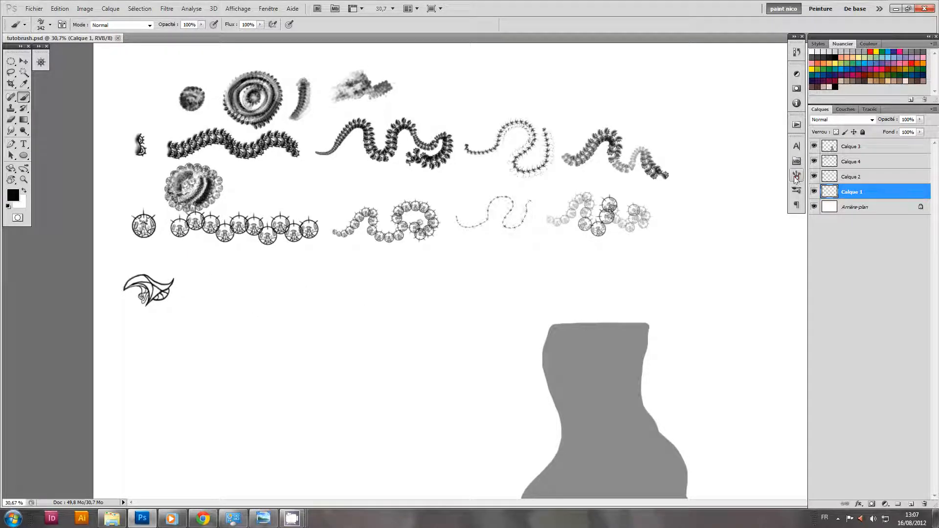
Show the brush tip shape settings, set the spacing to 101%, and try a stroke beside the motif, undoing it.
click(797, 177)
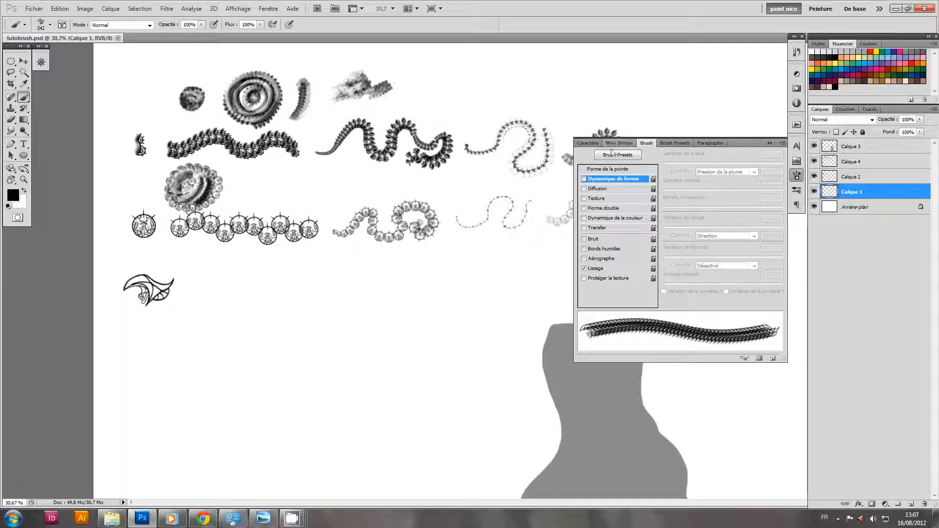
click(269, 8)
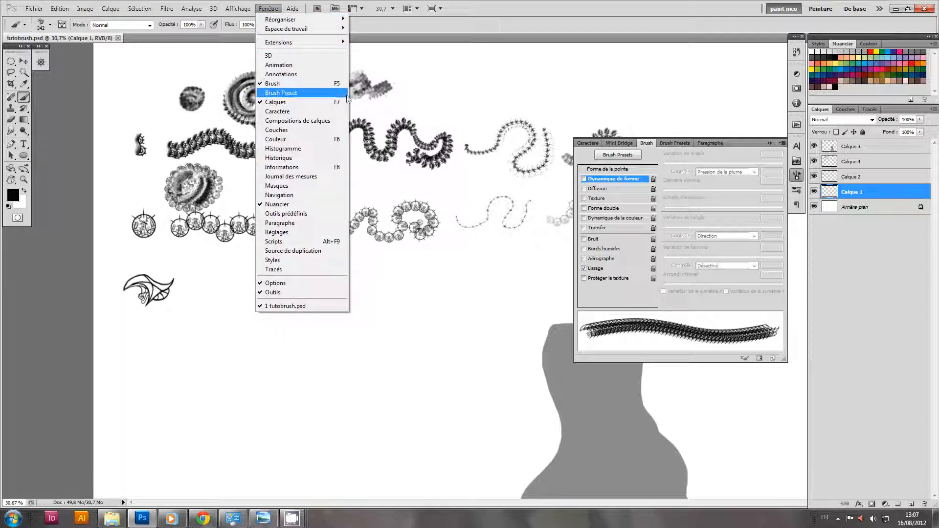
click(652, 160)
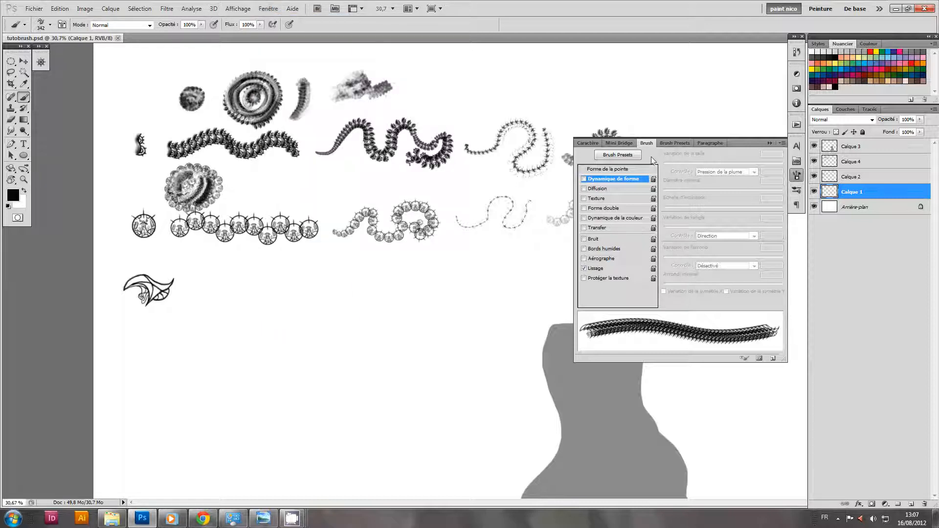
click(629, 171)
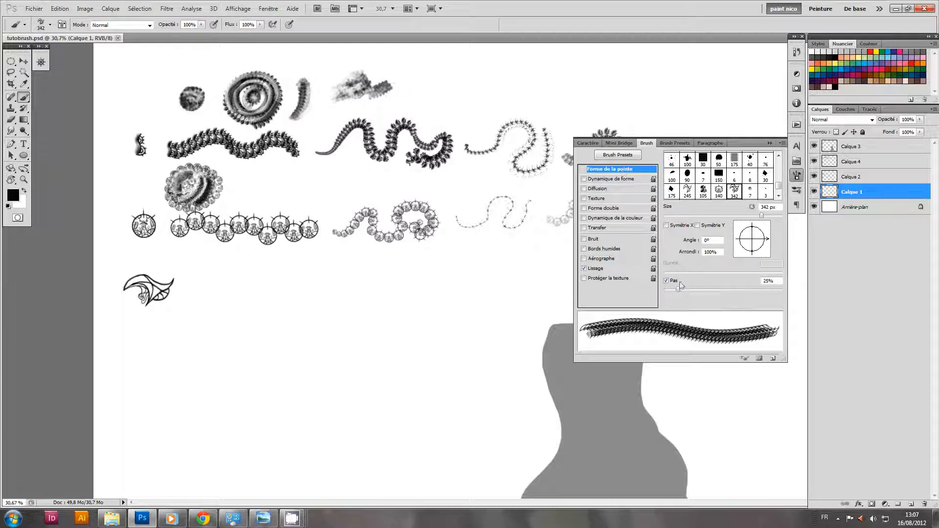
drag(679, 289, 724, 294)
mouse_move(209, 282)
mouse_down()
mouse_move(258, 274)
mouse_move(374, 291)
mouse_move(415, 285)
mouse_up()
key(ctrl+z)
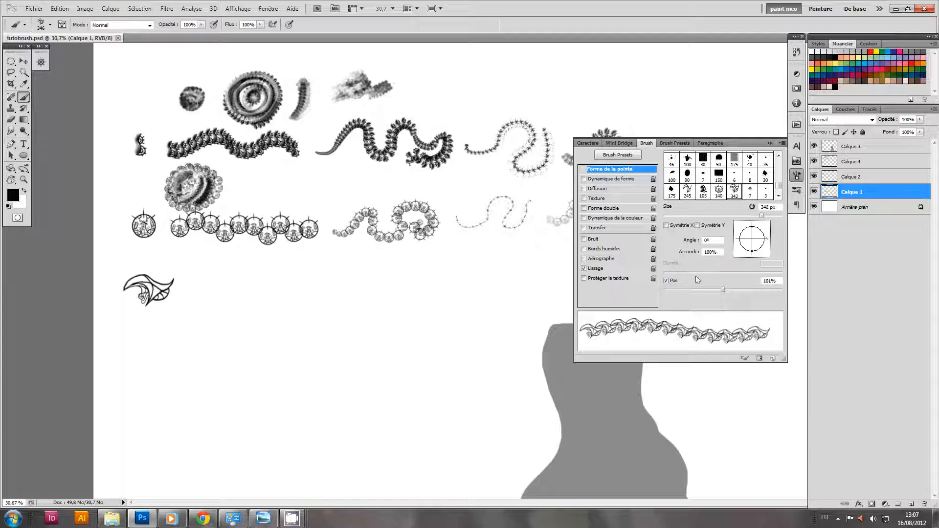
Reduce the motif brush size to 192 px and set its spacing to 121%.
drag(723, 292, 714, 290)
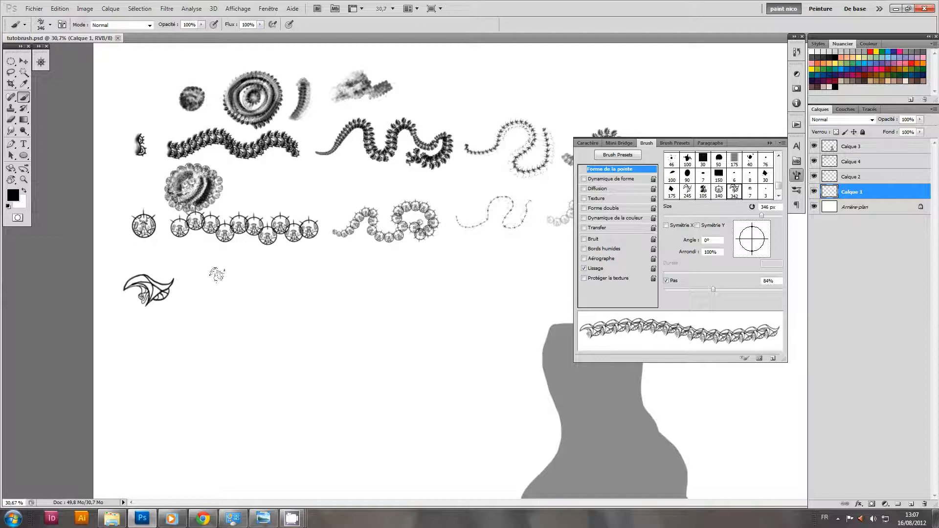
key(bracketleft)
key(bracketleft)
drag(202, 288, 274, 286)
key(ctrl+z)
drag(713, 289, 730, 290)
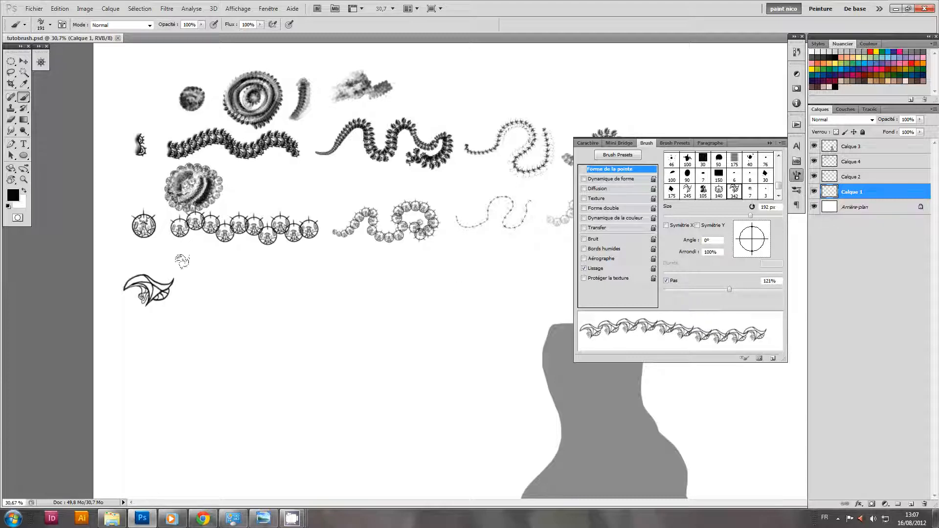
Paint two wavy chains of evenly spaced motifs in black beside the original motif.
mouse_move(185, 292)
mouse_down()
mouse_move(208, 296)
mouse_move(247, 281)
mouse_move(302, 303)
mouse_move(348, 306)
mouse_up()
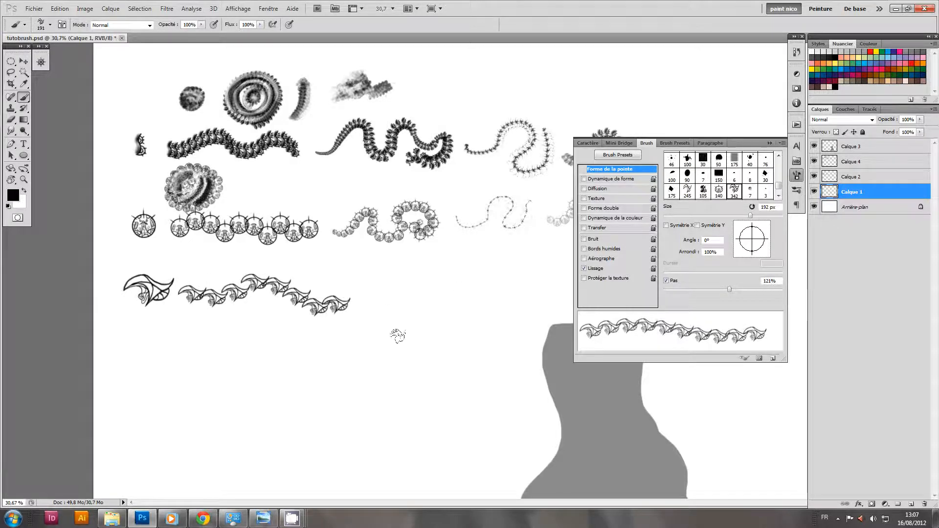
scroll(362, 318, up, 2)
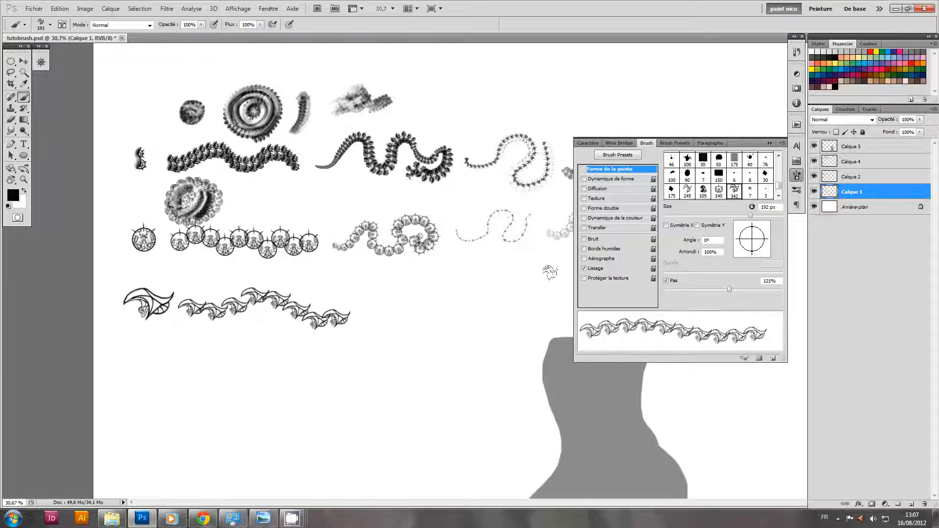
drag(229, 318, 302, 335)
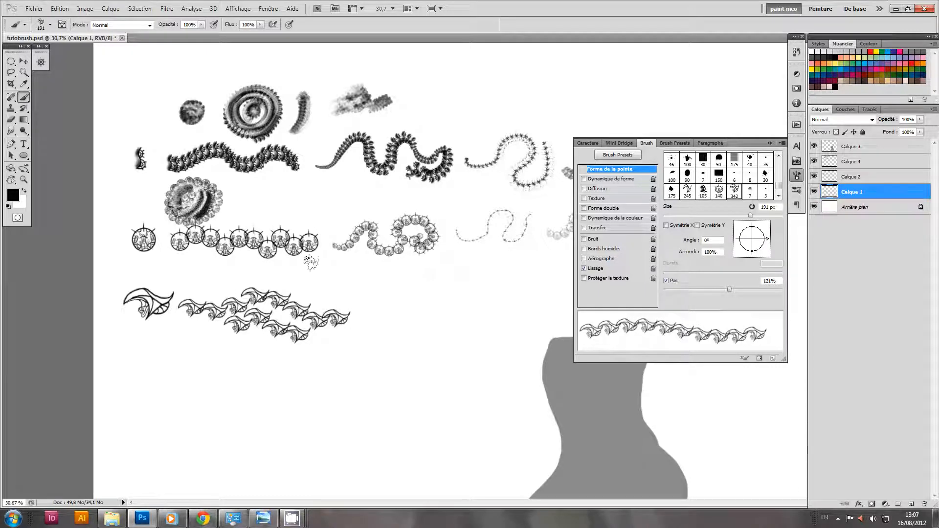
Enable shape dynamics (Dynamique de forme) for the brush and set the angle control to Direction.
click(596, 180)
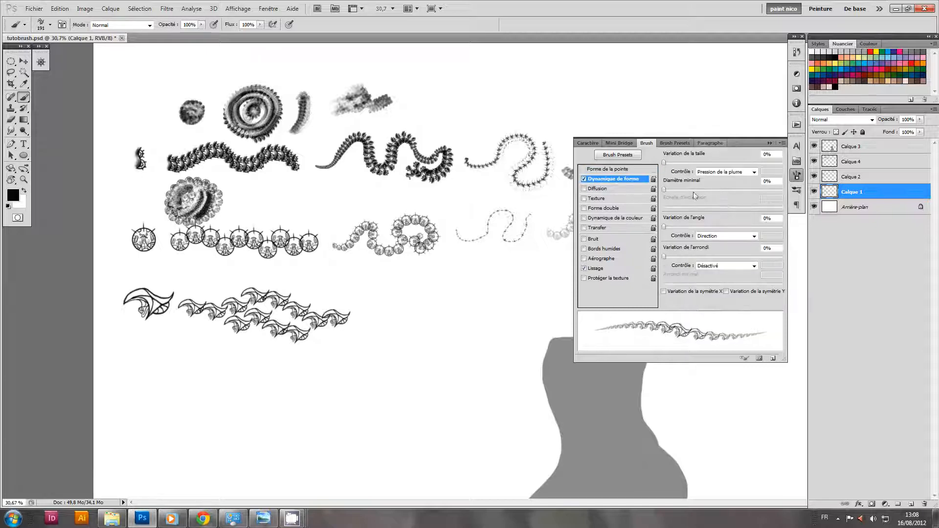
click(708, 237)
click(709, 296)
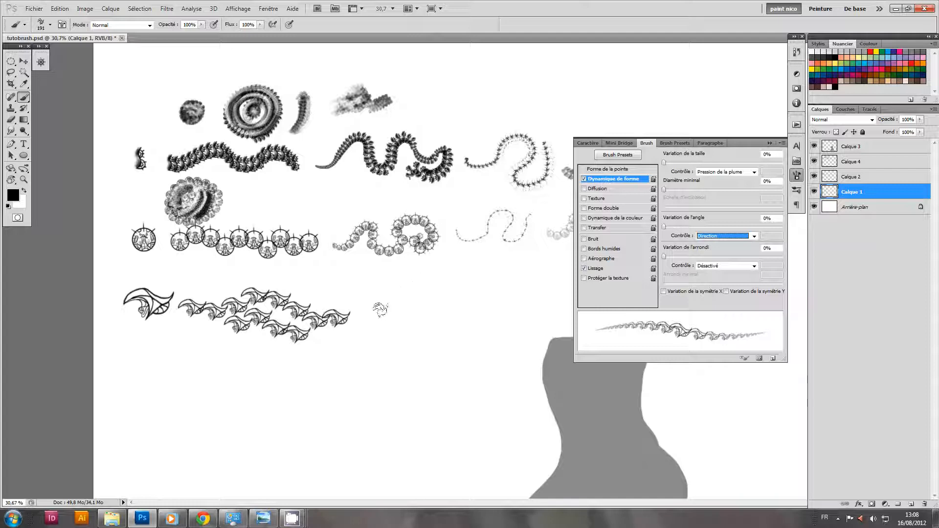
Paint a curling motif stroke and short diagonal strokes beside and below the wavy chains to demonstrate the direction-following brush.
click(365, 314)
mouse_move(366, 314)
mouse_down()
mouse_move(401, 281)
mouse_move(423, 294)
mouse_move(424, 323)
mouse_move(377, 329)
mouse_move(370, 348)
mouse_move(396, 358)
mouse_move(397, 345)
mouse_move(384, 341)
mouse_move(392, 346)
mouse_move(297, 375)
mouse_move(358, 374)
mouse_move(331, 404)
mouse_move(308, 402)
mouse_up()
key(ctrl+z)
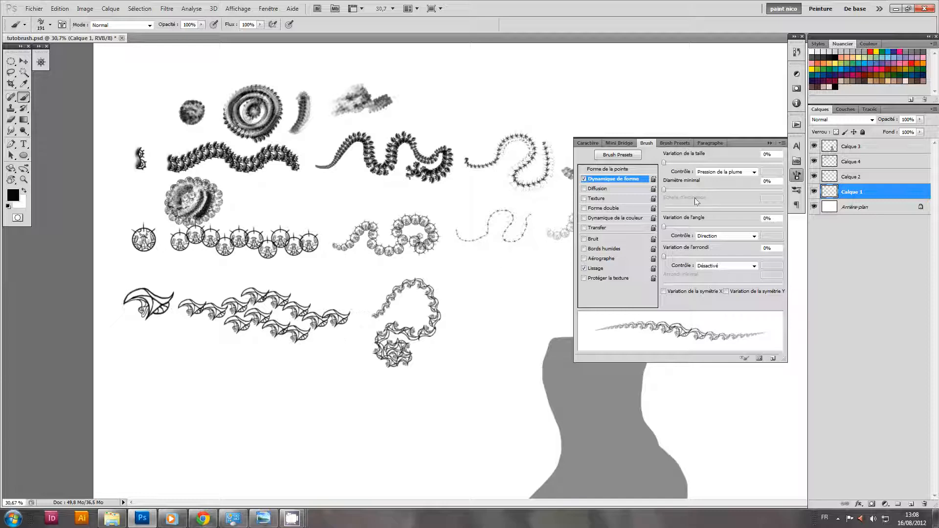
mouse_move(292, 383)
mouse_down()
mouse_move(349, 343)
mouse_move(352, 359)
mouse_move(337, 390)
mouse_up()
drag(440, 320, 443, 315)
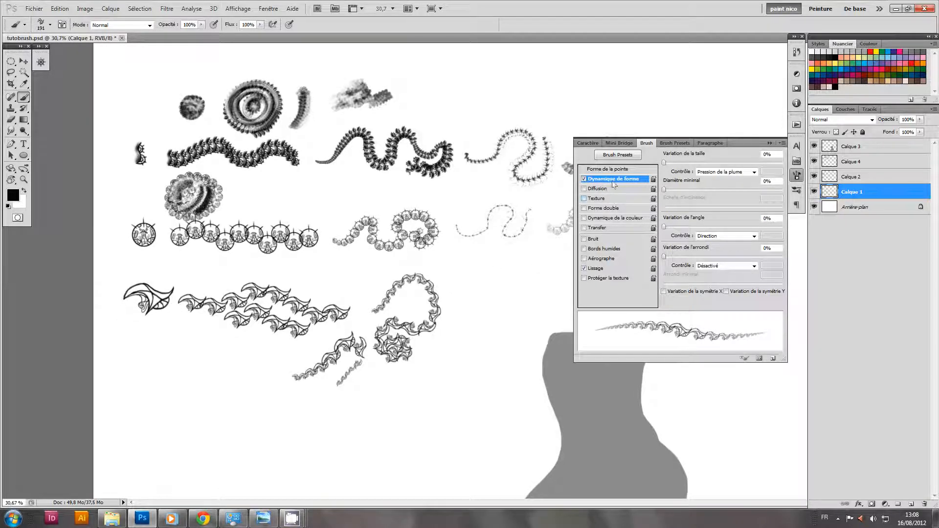
Enable scattering (Diffusion) for the brush, try scattered strokes beside the curling stroke, and undo them.
click(584, 189)
mouse_move(443, 271)
mouse_down()
mouse_move(478, 277)
mouse_move(455, 321)
mouse_move(491, 262)
mouse_move(441, 287)
mouse_move(475, 279)
mouse_move(461, 324)
mouse_move(481, 296)
mouse_up()
key(ctrl+alt+z)
key(ctrl+alt+z)
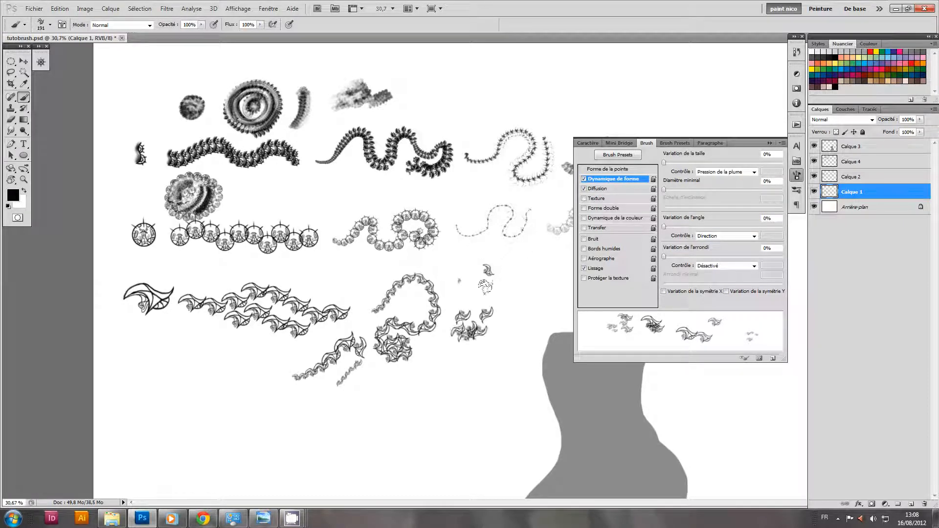
key(ctrl+alt+z)
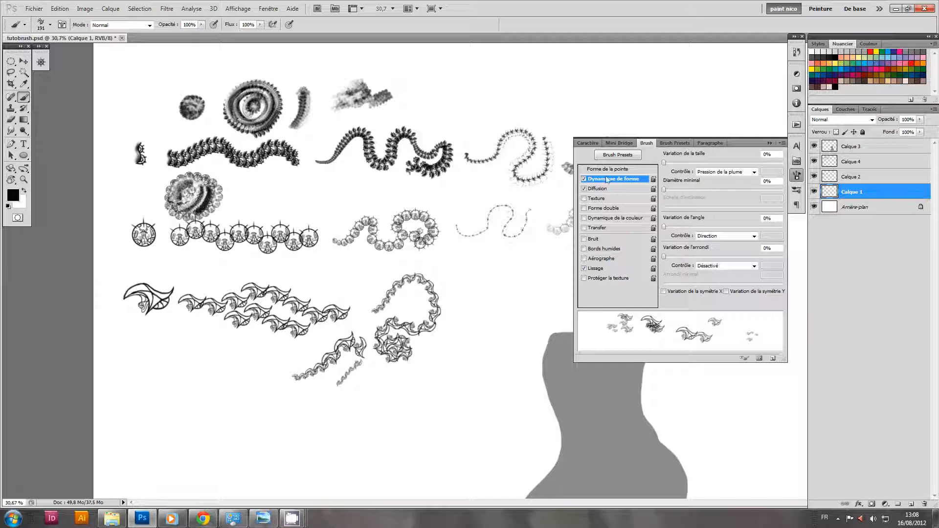
Disable scattering (Diffusion) for the brush, try the Texture option and view its pattern choices, leaving Texture off.
click(589, 190)
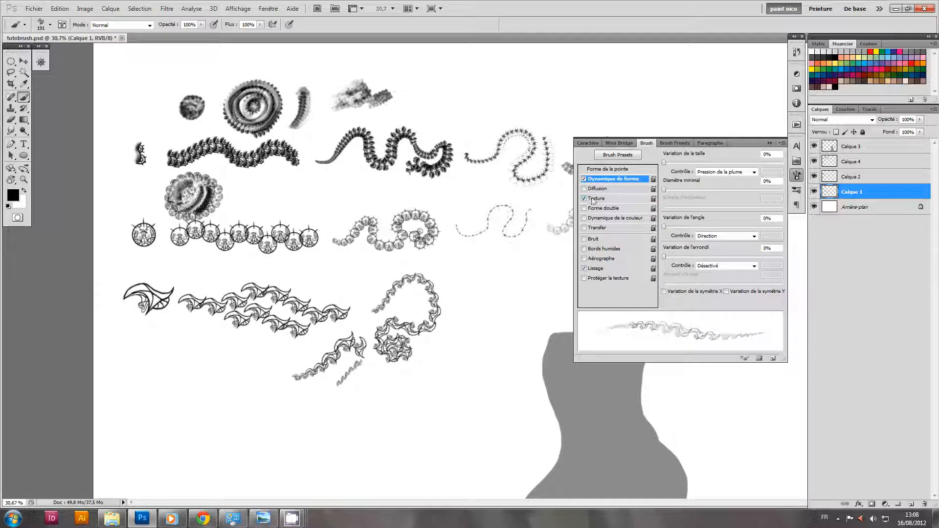
click(585, 198)
click(694, 167)
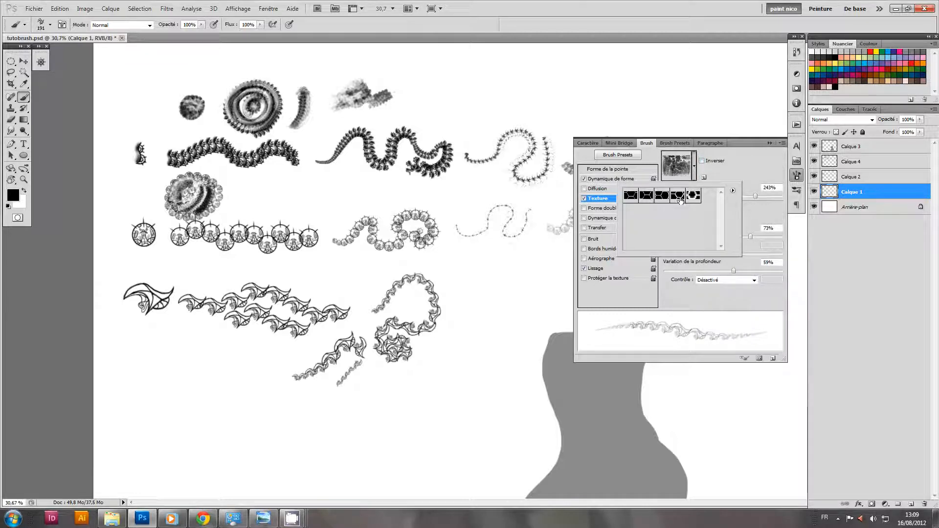
click(740, 165)
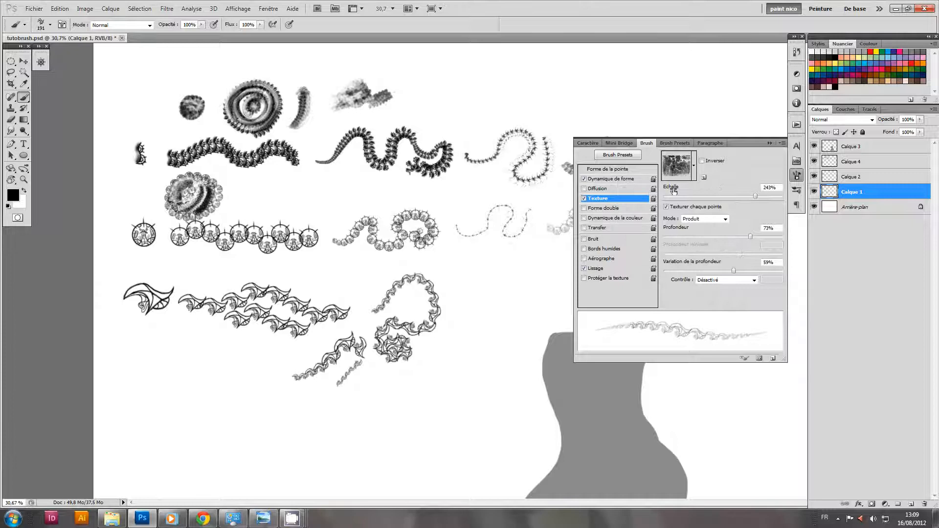
click(585, 199)
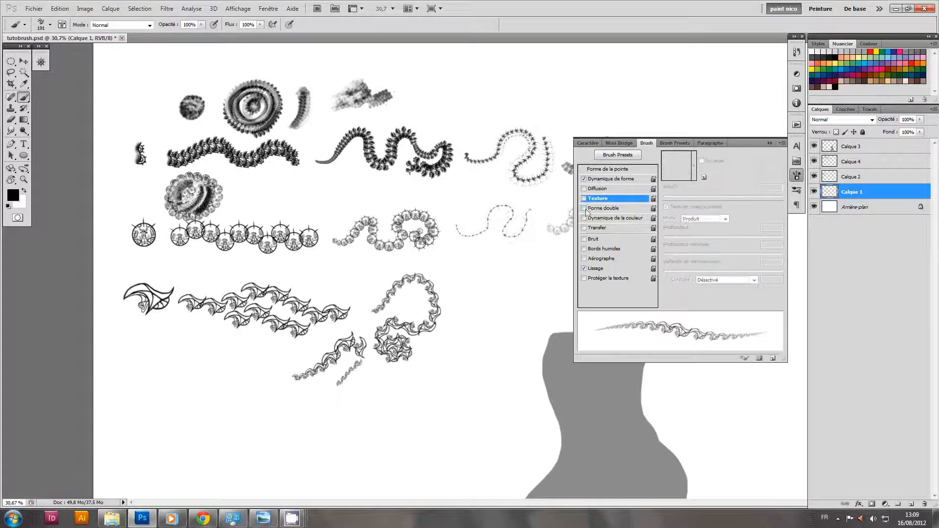
Try the dual brush option (Forme double) with a short test stroke, undo the stroke and disable the option.
click(585, 208)
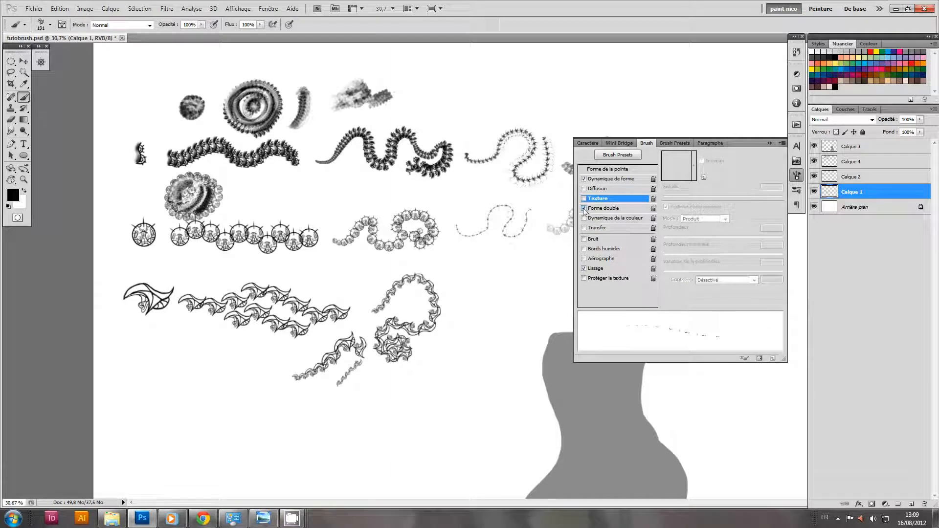
click(599, 210)
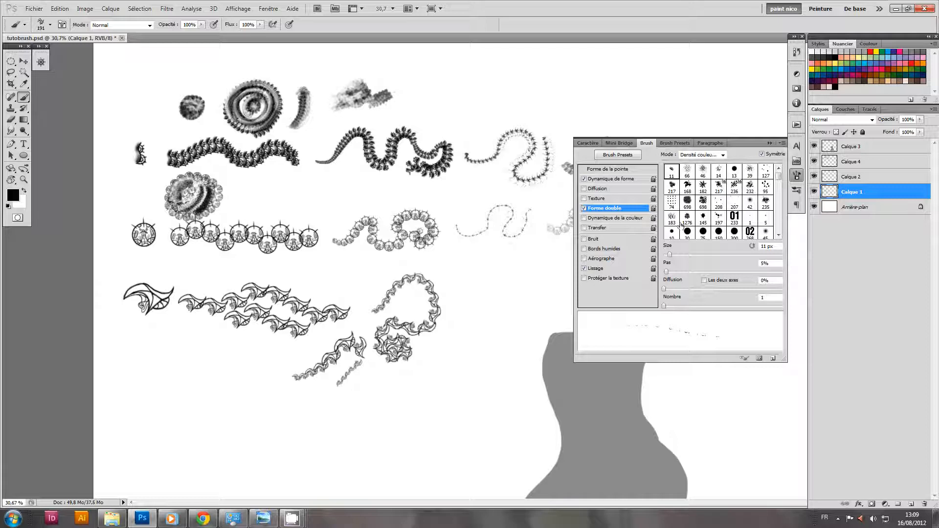
mouse_move(458, 290)
mouse_down()
mouse_move(499, 301)
mouse_move(460, 316)
mouse_up()
key(ctrl+z)
click(584, 208)
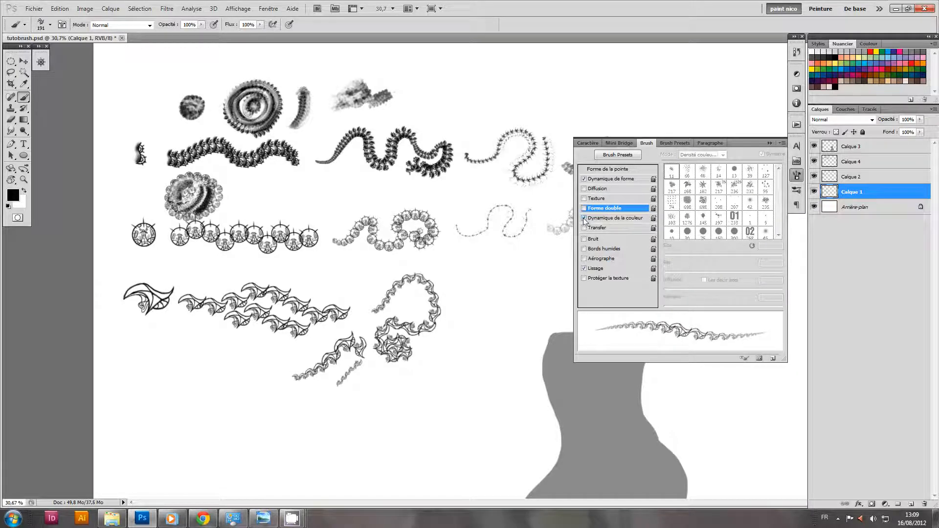
With colour dynamics (Dynamique de la couleur) enabled, paint a curling motif stroke beside the previous curl, and disable the option.
mouse_move(483, 285)
mouse_down()
mouse_move(492, 309)
mouse_move(455, 343)
mouse_up()
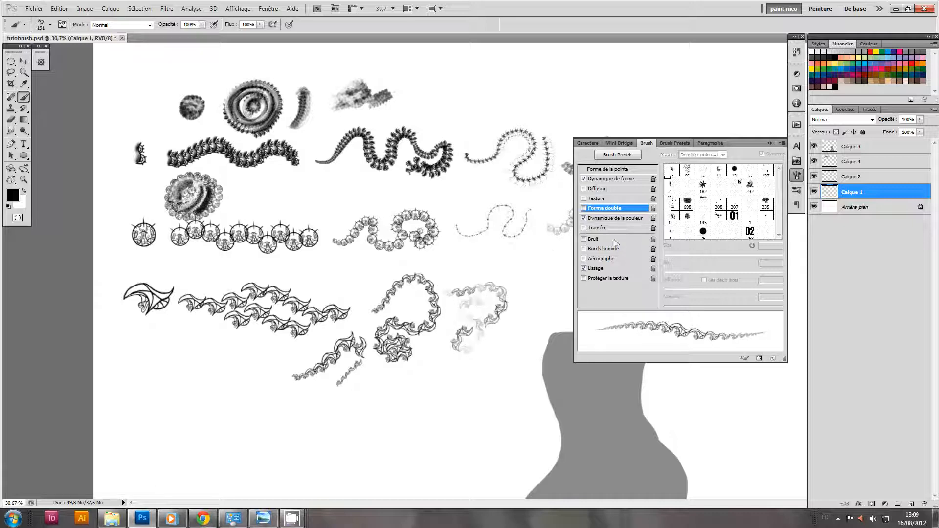
click(584, 218)
Try the Transfer option with curved strokes below the motif chains, undo them and disable the option.
click(584, 228)
scroll(427, 301, down, 1)
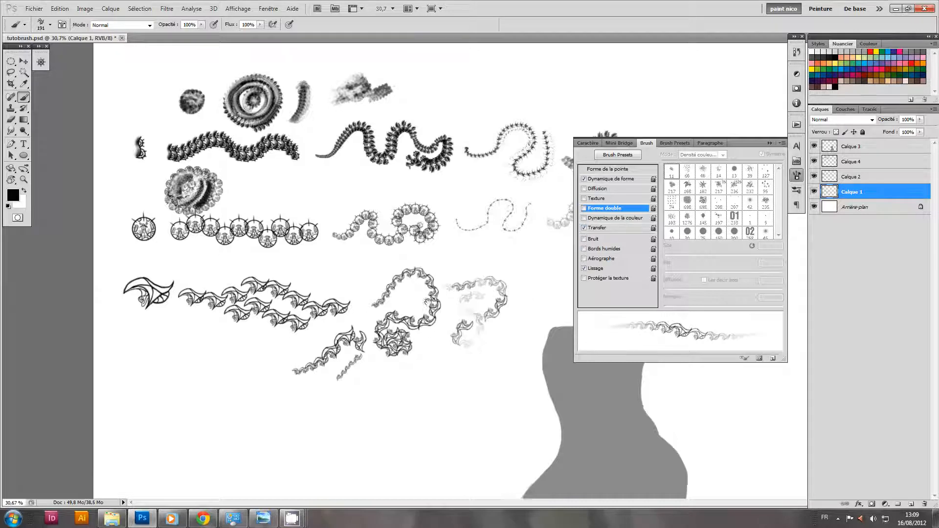
scroll(427, 301, down, 3)
mouse_move(172, 299)
mouse_down()
mouse_move(203, 299)
mouse_move(261, 340)
mouse_move(251, 352)
mouse_move(225, 349)
mouse_move(174, 314)
mouse_up()
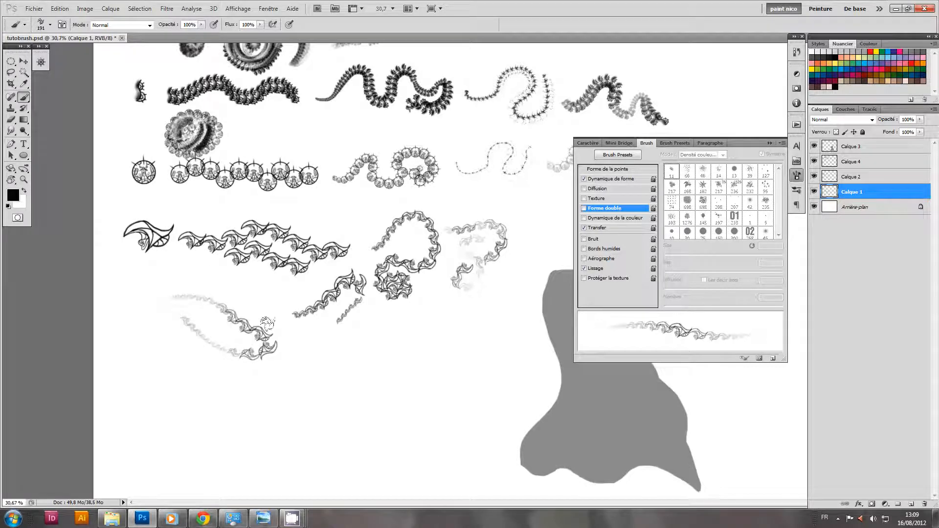
key(ctrl+z)
click(584, 228)
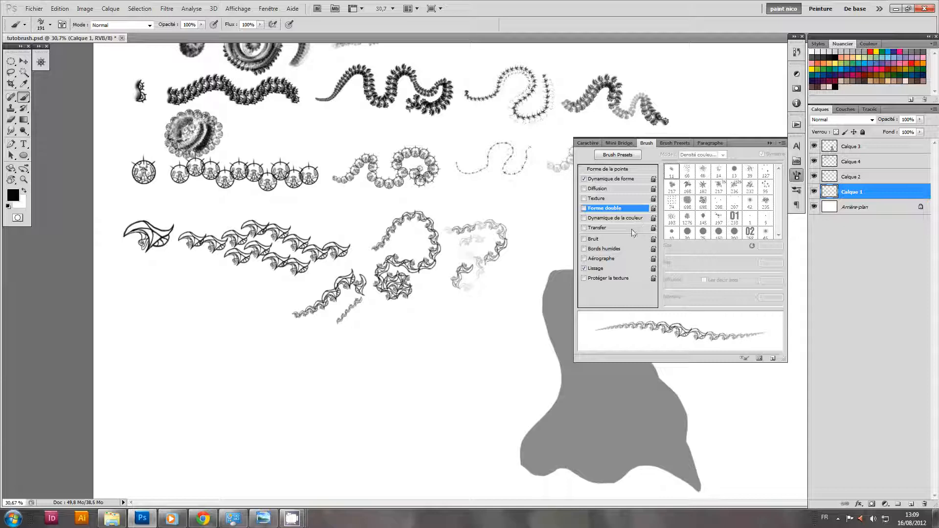
Save the brush with its current settings as a new preset, keeping the suggested name and capturing the brush size.
click(782, 145)
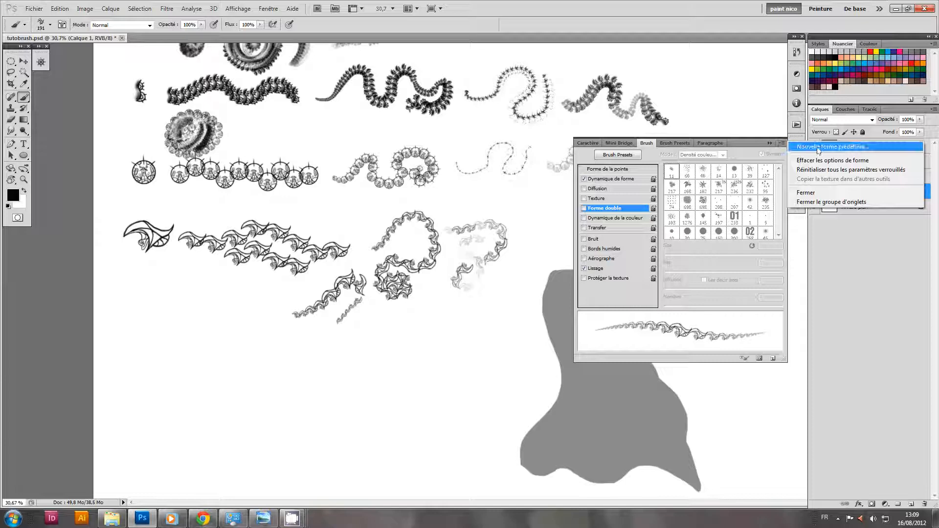
click(763, 146)
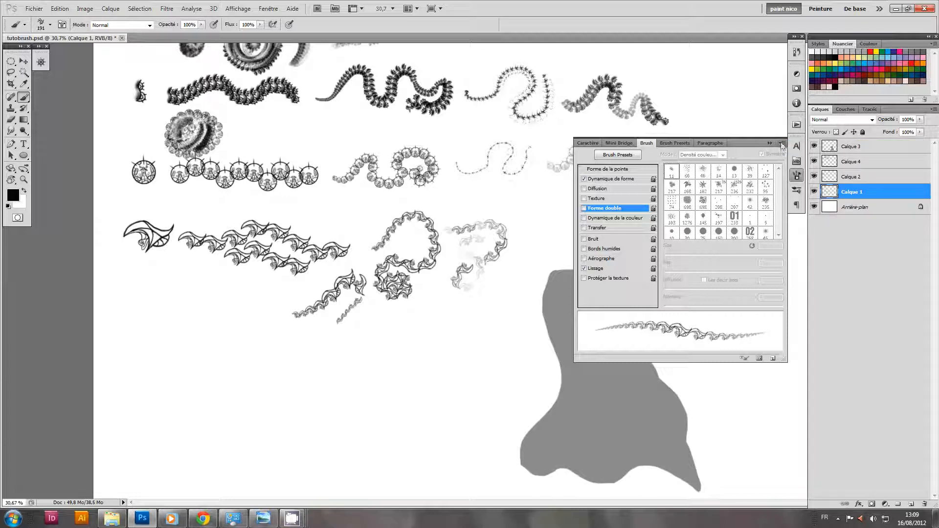
click(782, 145)
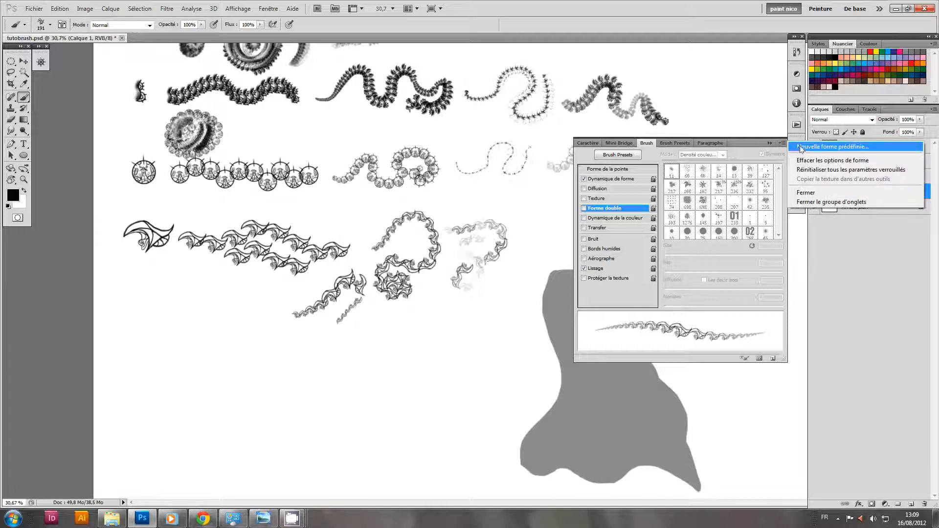
click(802, 147)
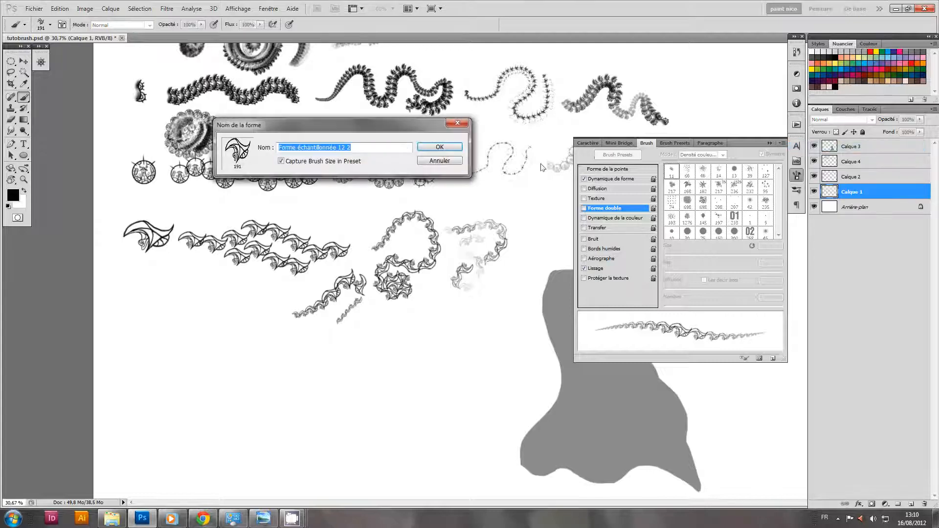
click(435, 148)
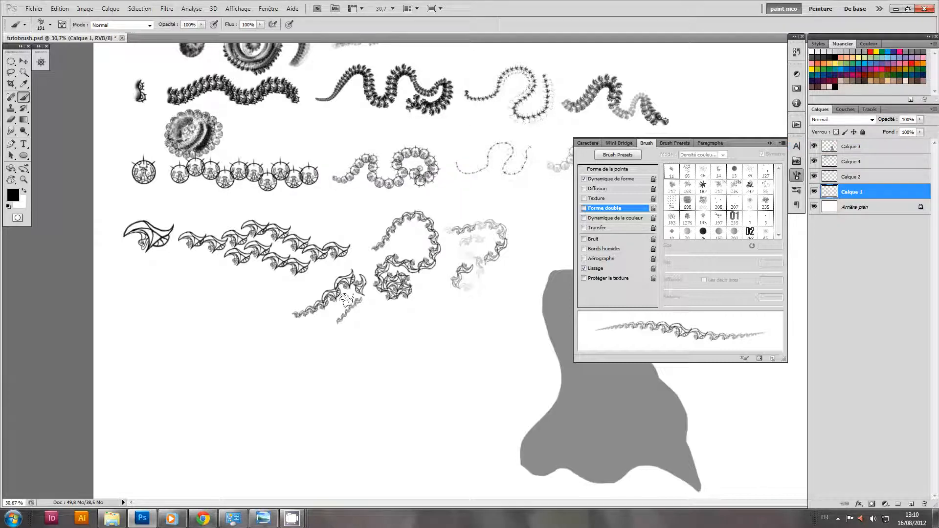
Try the saved 191 px motif preset with two winding strokes below the motif chains and undo them.
right_click(235, 321)
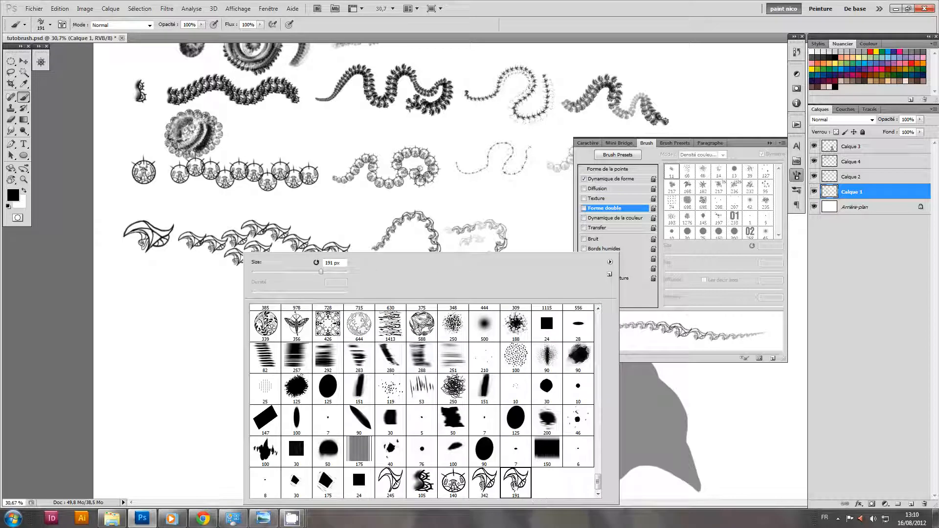
click(191, 321)
mouse_move(184, 313)
mouse_down()
mouse_move(211, 388)
mouse_move(260, 338)
mouse_move(255, 393)
mouse_move(269, 409)
mouse_move(306, 414)
mouse_up()
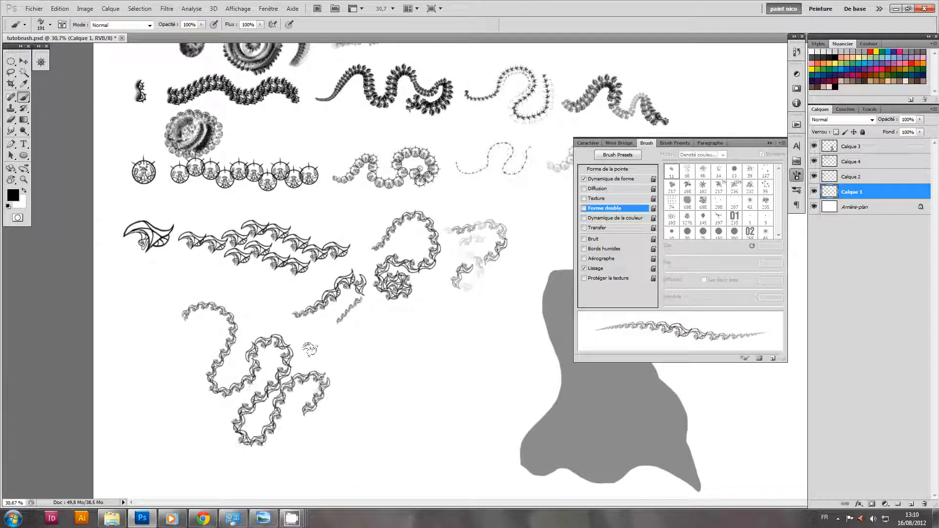
mouse_move(166, 373)
mouse_down()
mouse_move(182, 357)
mouse_move(168, 397)
mouse_up()
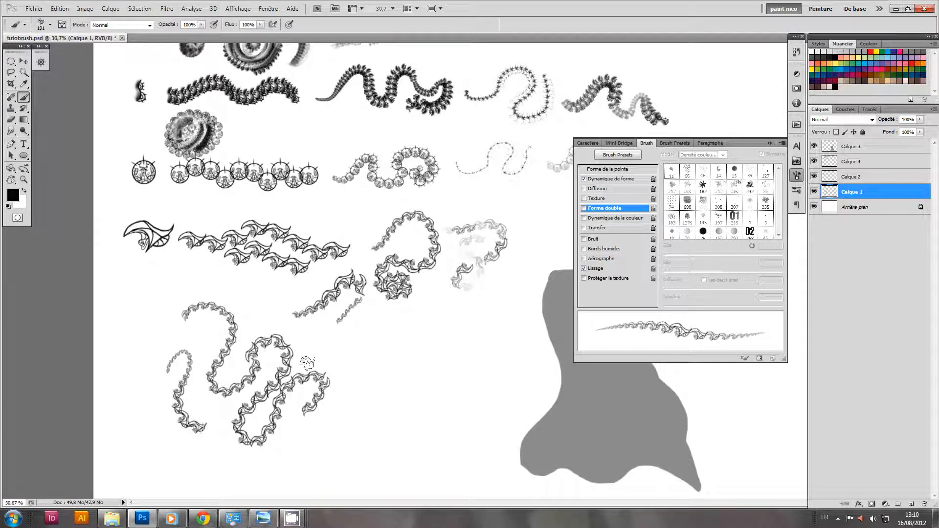
key(ctrl+z)
key(ctrl+z)
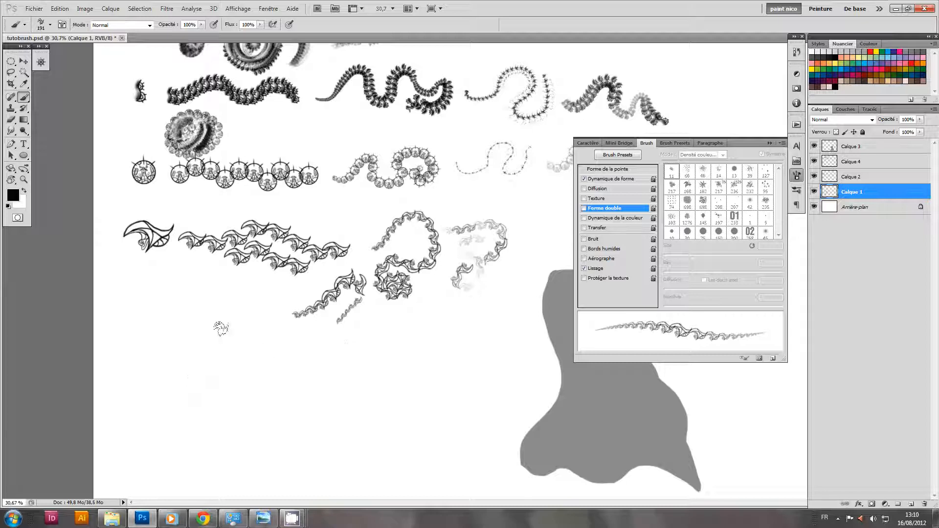
Try the original 342 px motif preset with a test stroke below the chains and undo it.
right_click(220, 328)
click(473, 483)
mouse_move(152, 308)
mouse_down()
mouse_move(252, 352)
mouse_move(213, 396)
mouse_up()
key(ctrl+z)
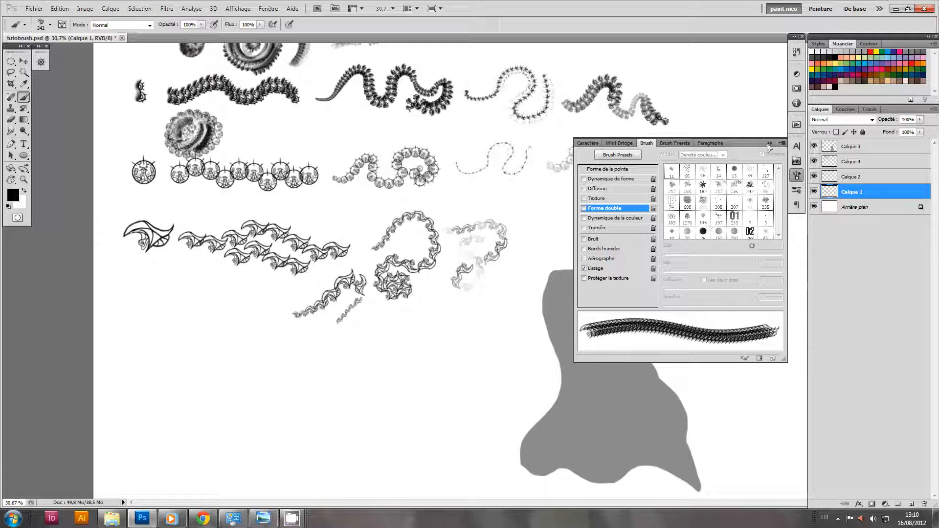
Delete the 342 px and 245 px motif presets from the brush list, keeping the 191 px one.
right_click(287, 295)
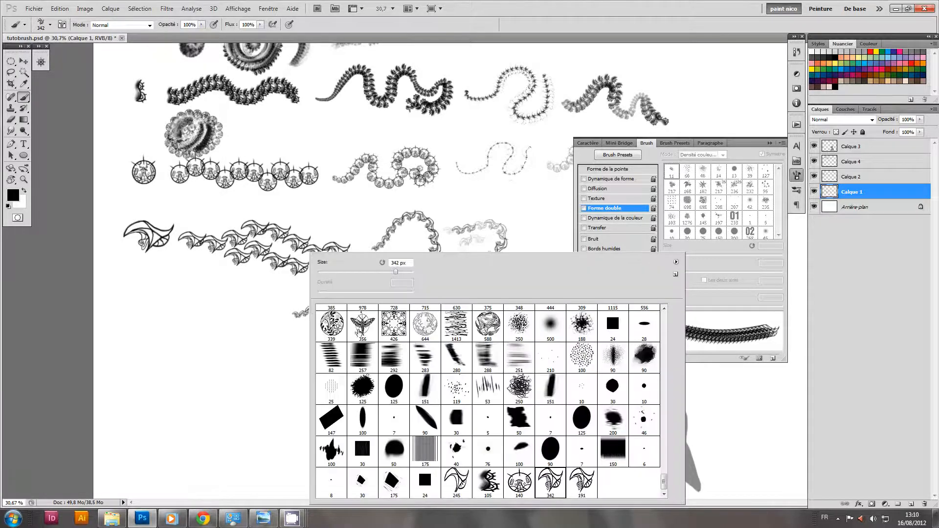
right_click(544, 478)
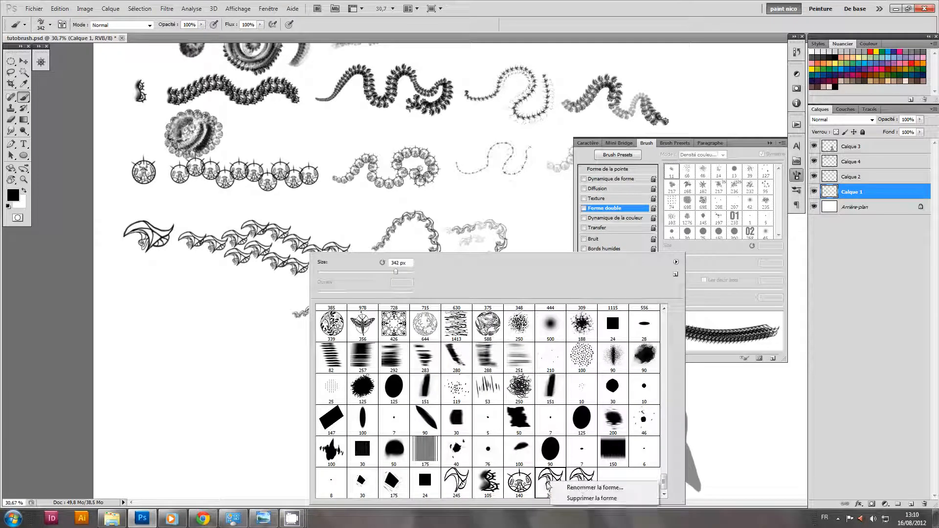
click(570, 499)
click(460, 196)
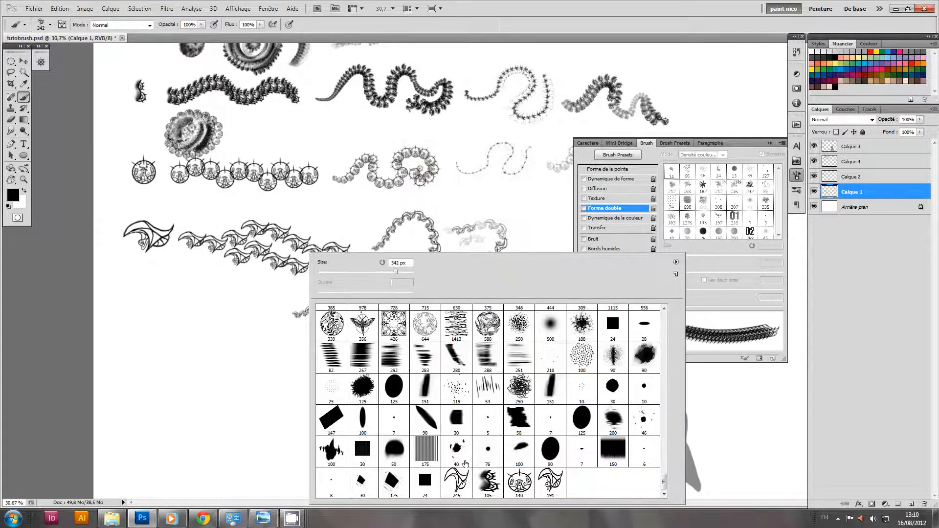
click(459, 482)
right_click(459, 482)
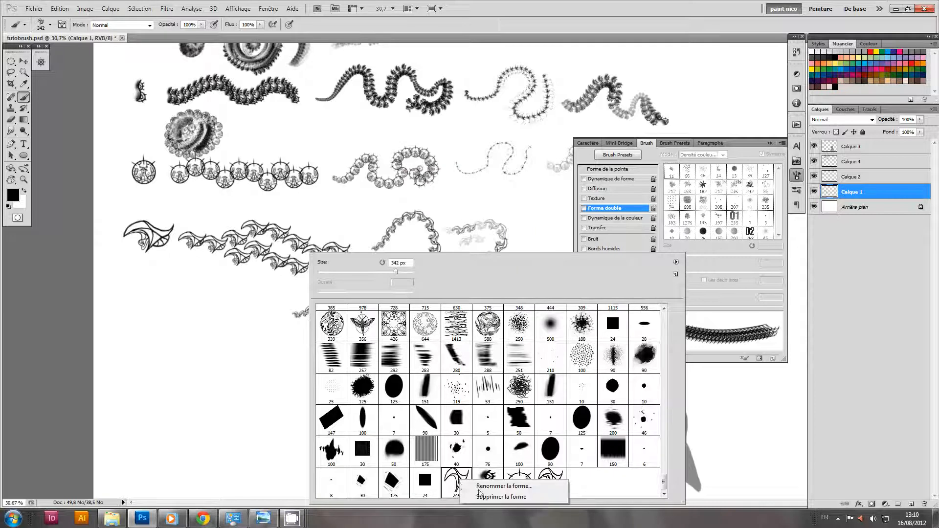
click(478, 500)
click(446, 195)
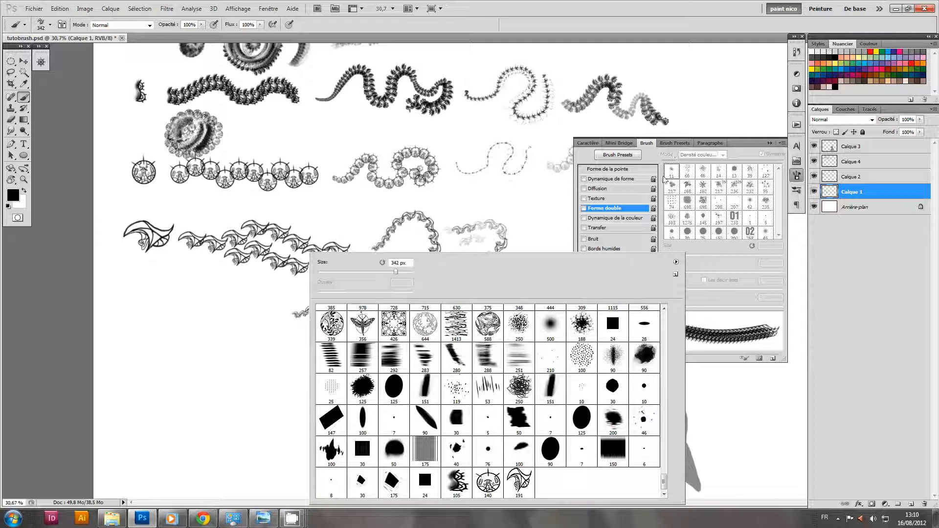
Choose the hard round 30 px brush preset and collapse the brush settings.
drag(665, 481, 660, 308)
click(550, 382)
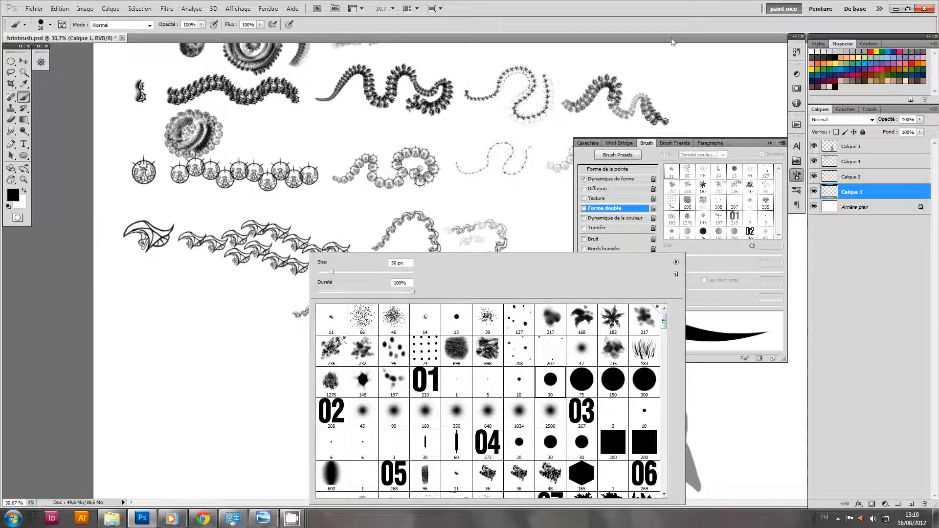
click(661, 208)
click(771, 144)
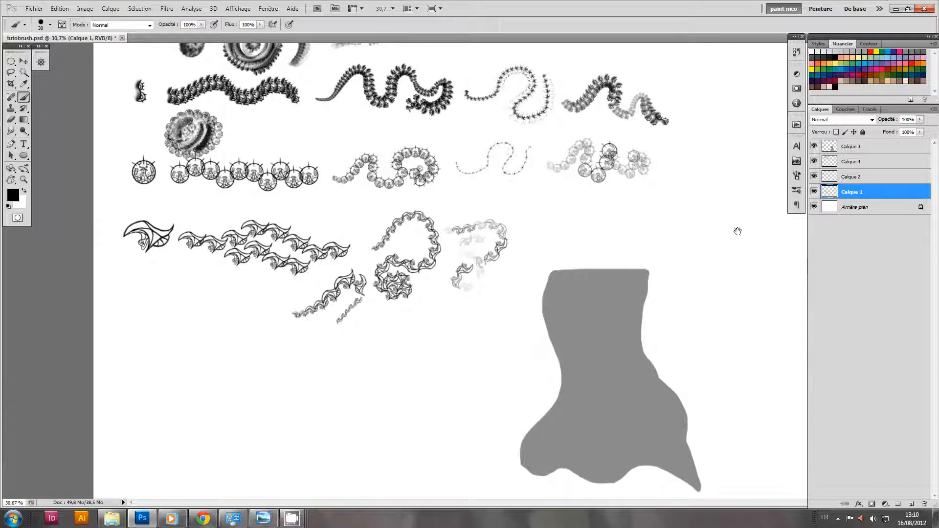
Activate layer Calque 3, choose and resize a different brush tip, and load the layer's grey shape as a selection.
click(833, 150)
ctrl+click(830, 147)
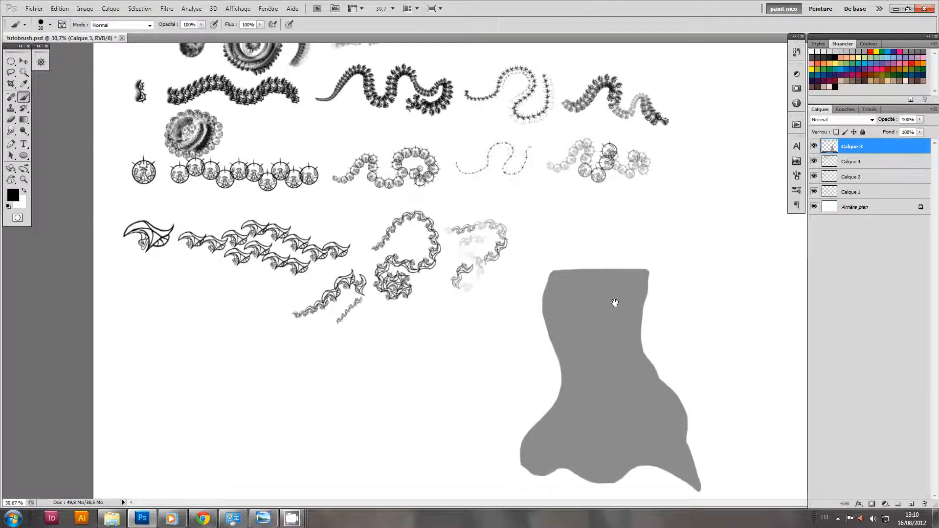
right_click(568, 294)
click(686, 413)
click(524, 307)
alt+right_click(517, 317)
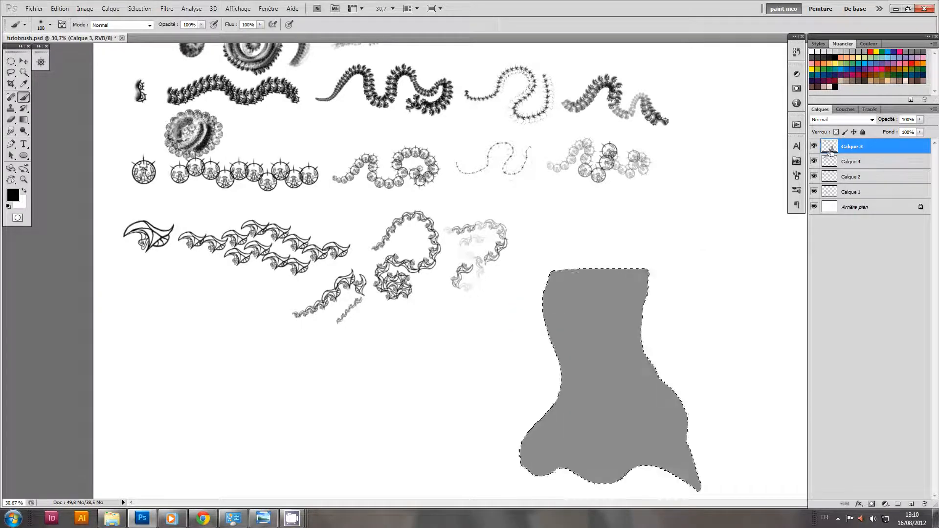
key(ctrl+d)
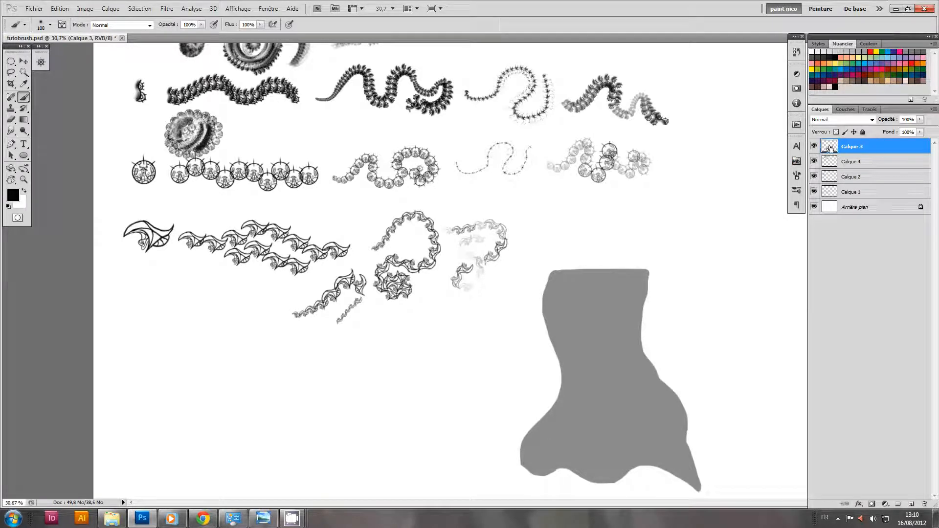
ctrl+click(830, 147)
Enable pen pressure for opacity and paint dark fold shadows in black down the selected grey shape.
drag(575, 278, 571, 328)
key(ctrl+z)
click(214, 24)
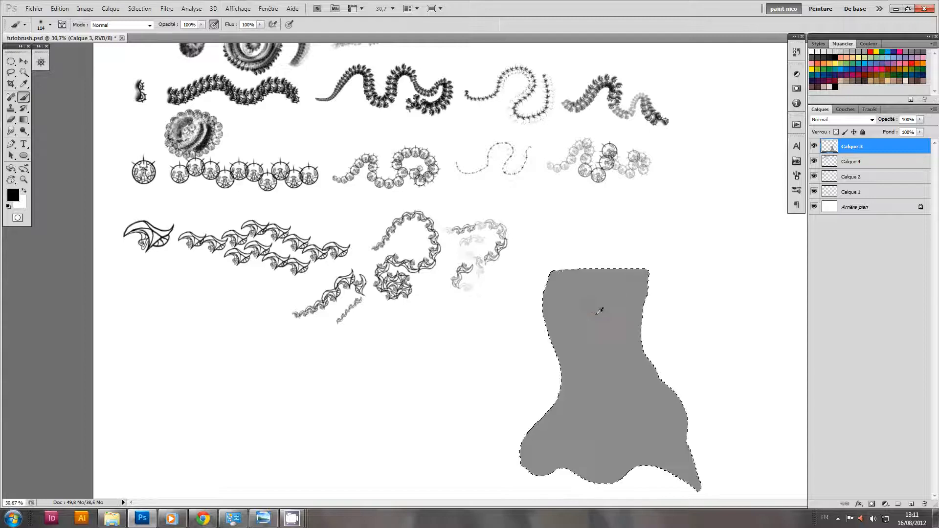
drag(579, 274, 582, 372)
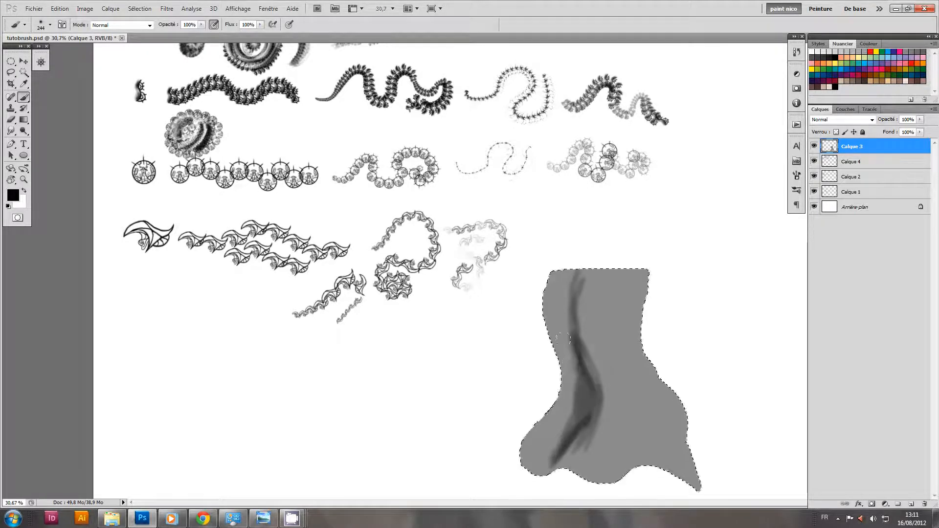
mouse_move(595, 273)
mouse_down()
mouse_move(604, 342)
mouse_move(651, 409)
mouse_up()
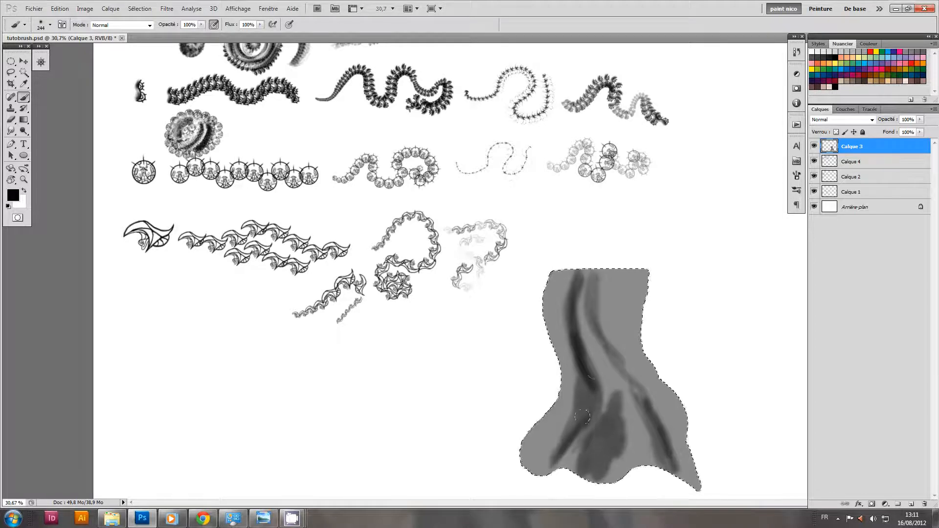
Paint white highlights along the cloth's central and right folds, and deepen the central diagonal and upper-left folds in black.
key(x)
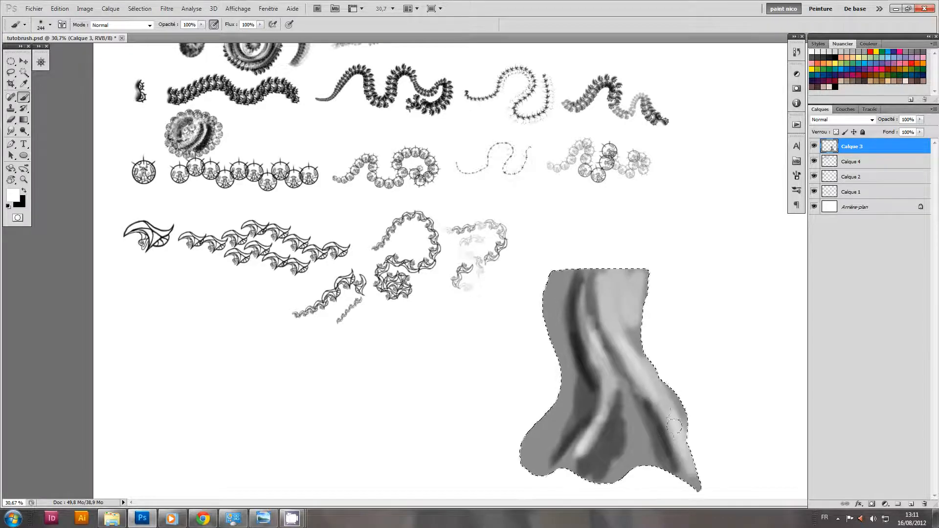
key(x)
drag(615, 376, 596, 339)
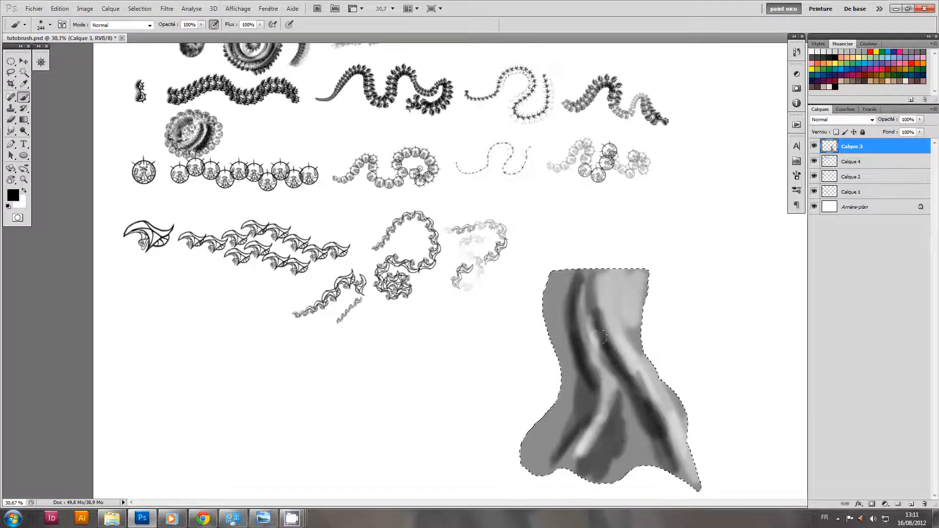
drag(573, 283, 541, 256)
Lighten the cloth's left edge and hem folds in white, and darken the lower-left and bottom-center hollows in black.
key(x)
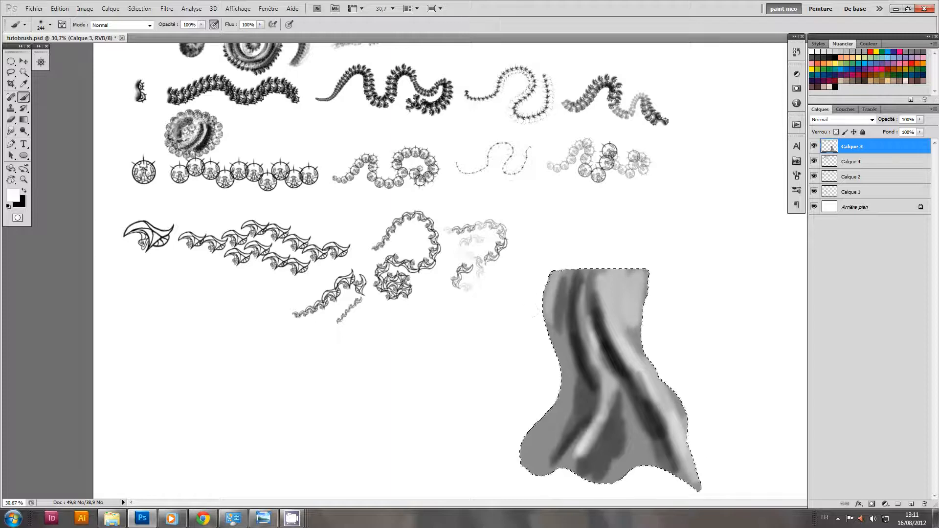
drag(533, 454, 543, 406)
key(x)
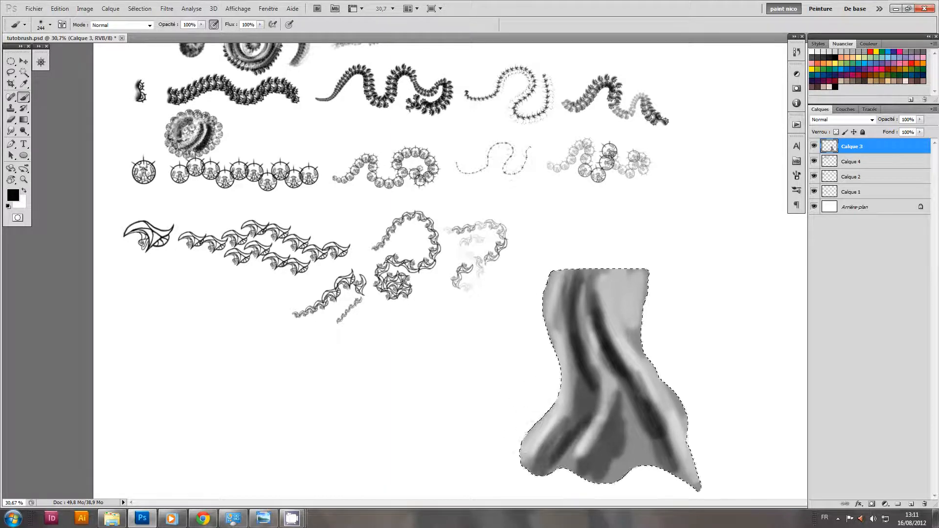
mouse_move(579, 396)
mouse_down()
mouse_move(565, 438)
mouse_move(612, 472)
mouse_move(571, 422)
mouse_up()
key(x)
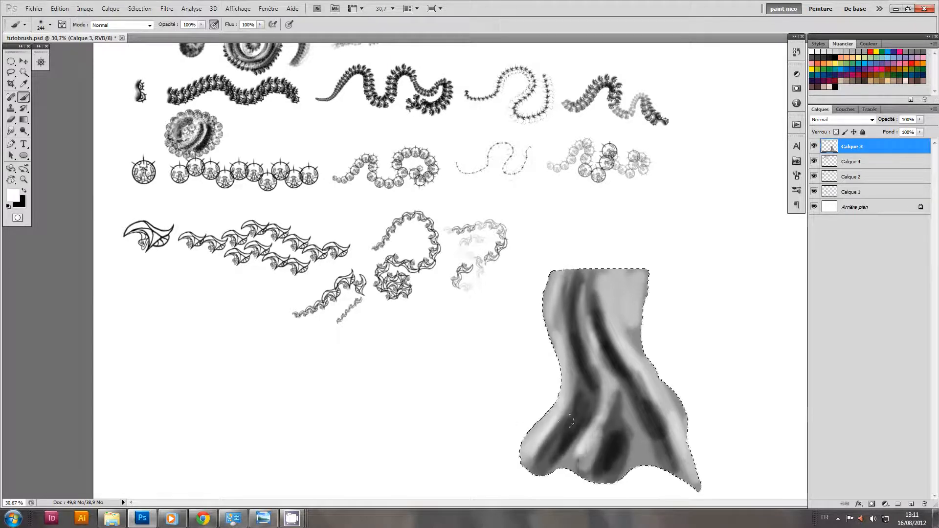
drag(627, 444, 598, 397)
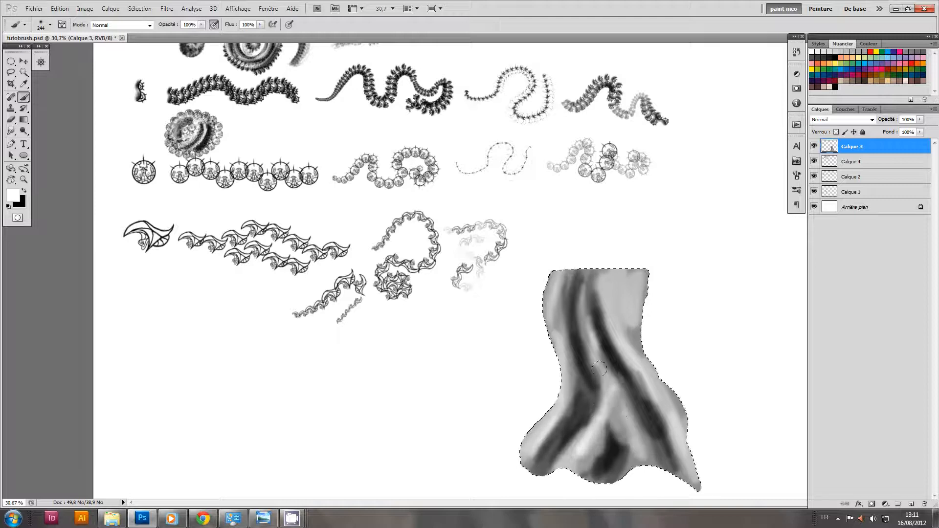
Darken the junction of the central folds in black and refine the light ridge running down to the lower left.
key(x)
drag(591, 337, 558, 405)
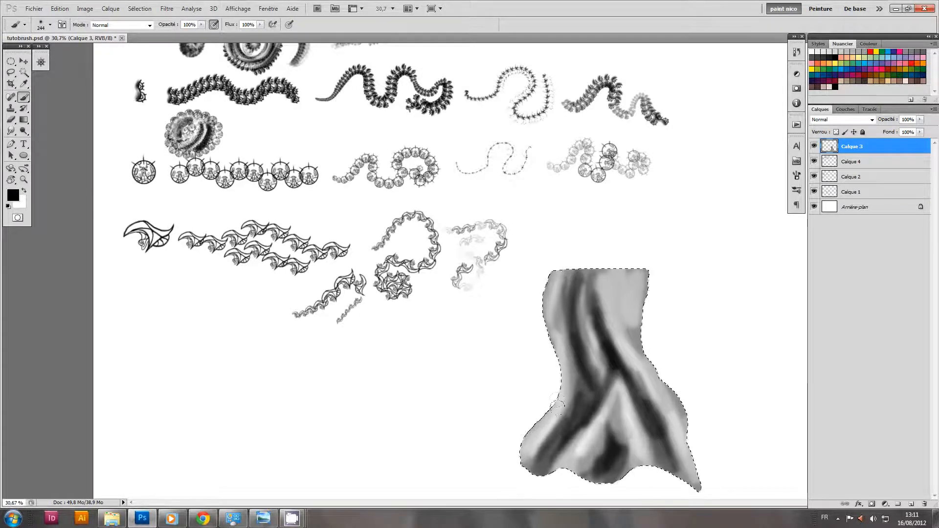
drag(597, 327, 581, 409)
key(x)
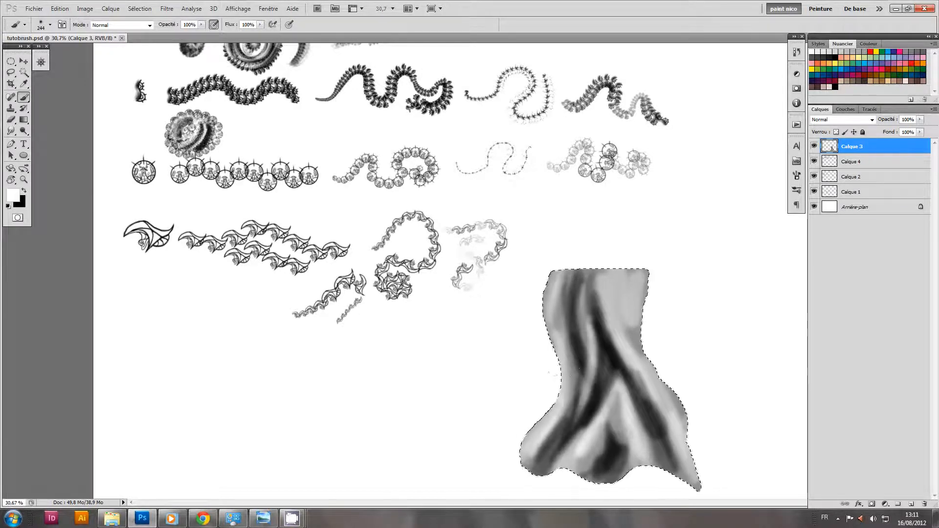
Paint black shadows into the lower central hollow and the folds at the cloth's upper right.
key(x)
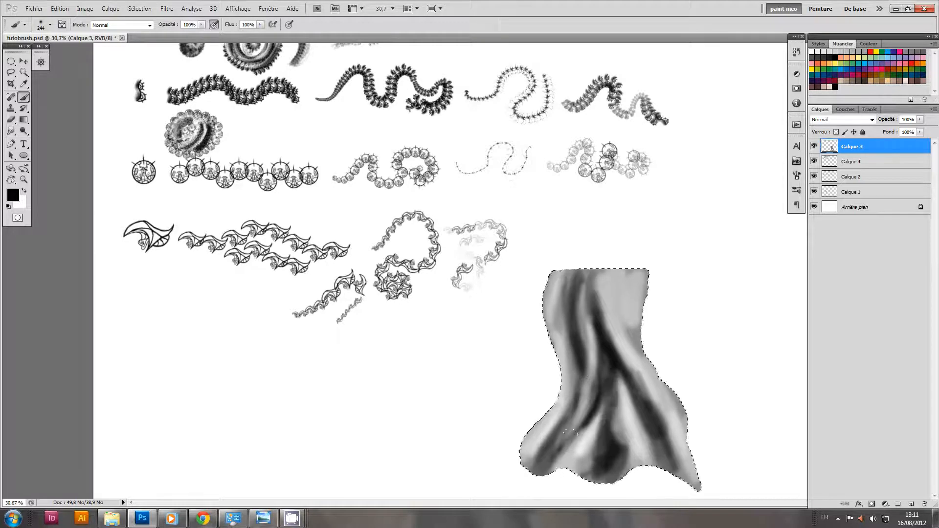
drag(625, 343, 603, 264)
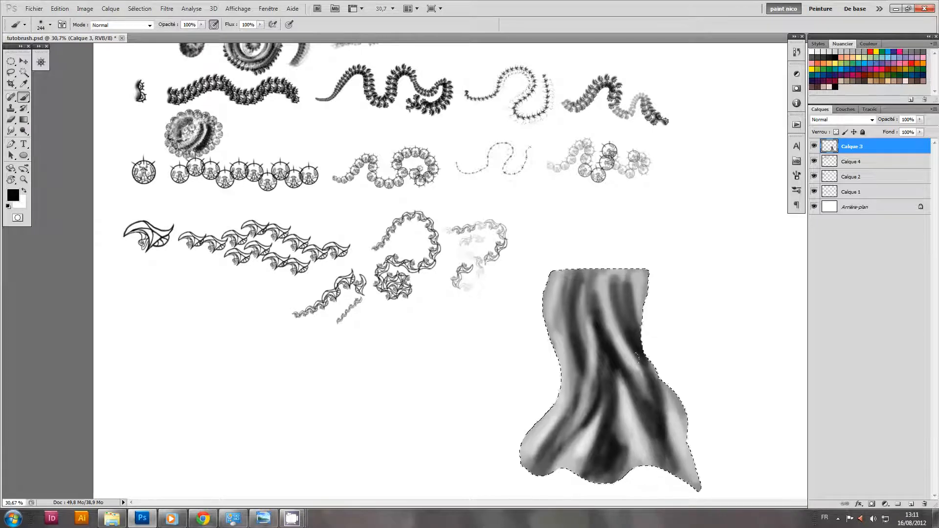
drag(650, 272, 544, 298)
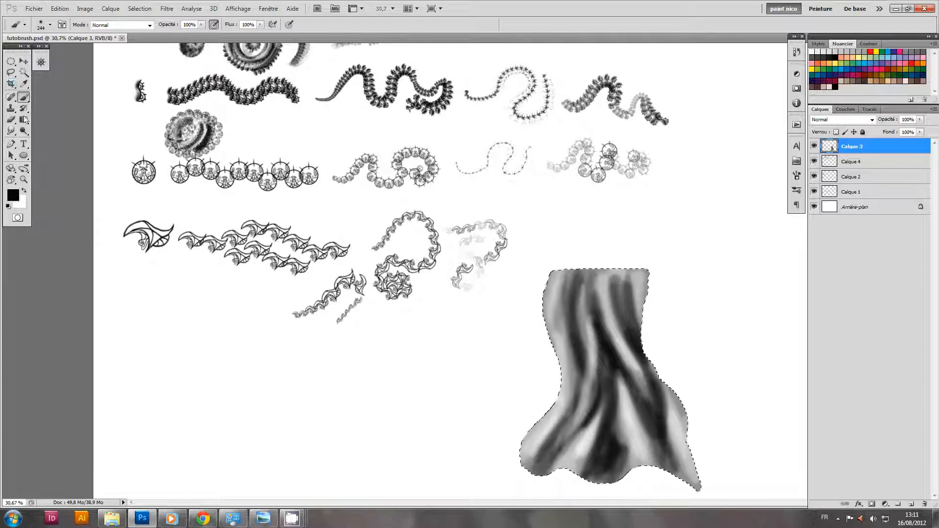
Switch to the Mixer Brush, reduce its size to 58 px, and blend the tones of the upper-left folds.
click(24, 97)
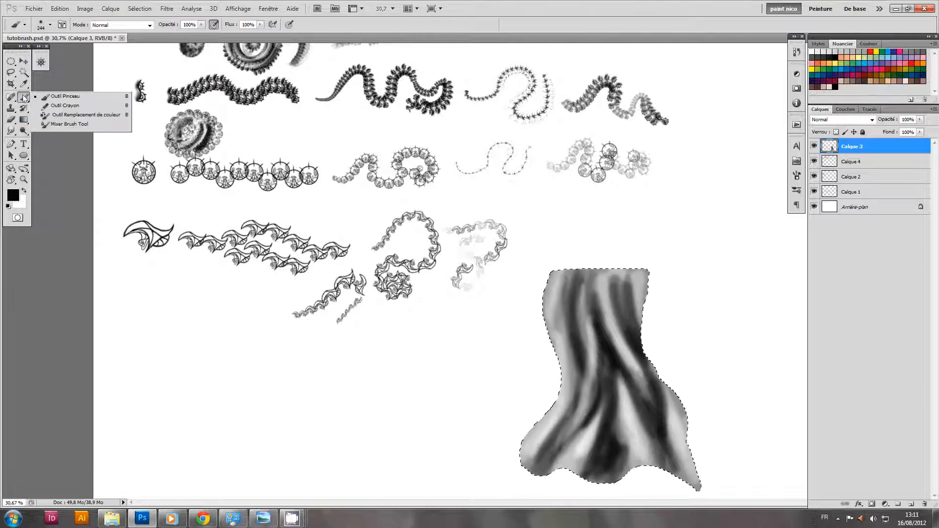
click(61, 124)
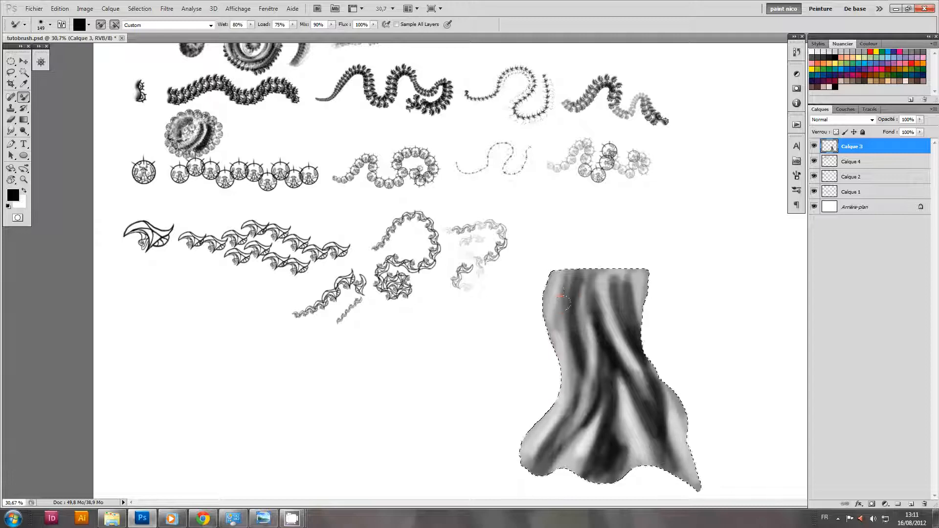
drag(542, 299, 553, 279)
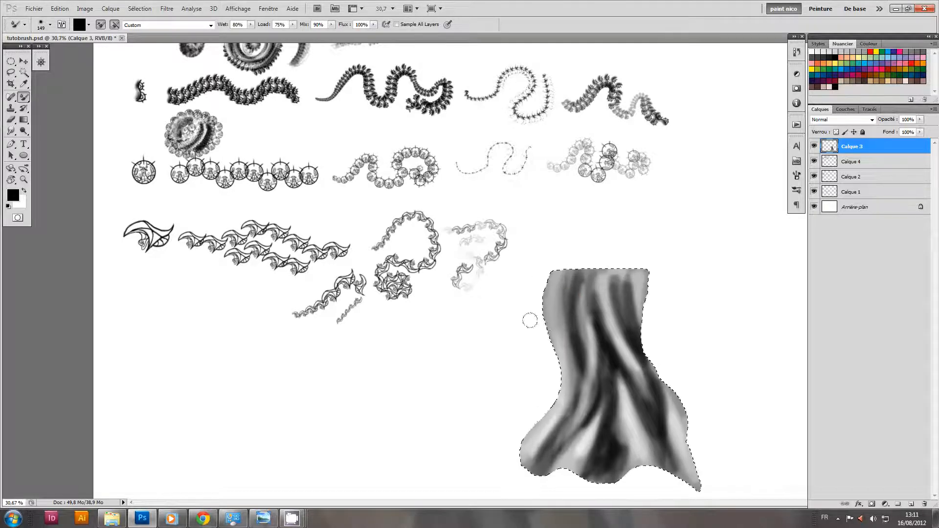
key(x)
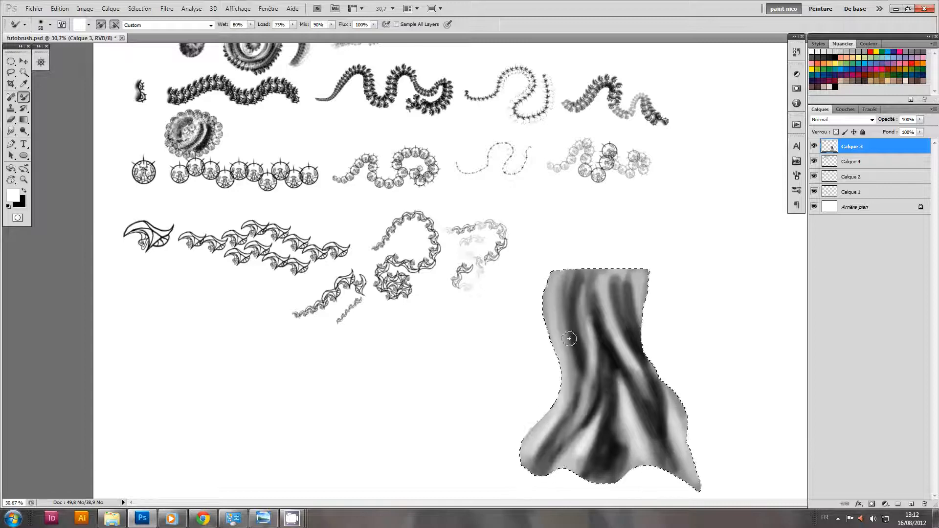
key(x)
drag(568, 300, 572, 343)
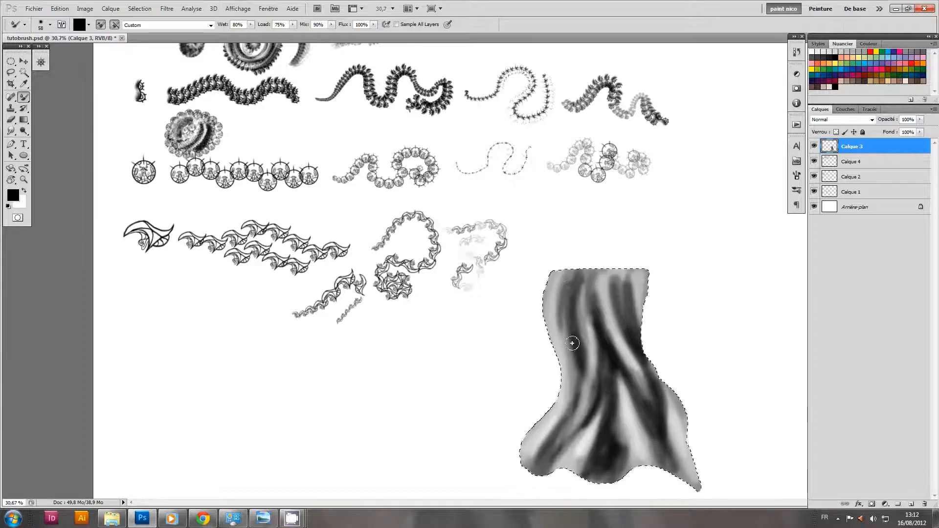
Blend the upper central folds with the Mixer Brush, alternating black and white to sharpen the dark crease.
key(x)
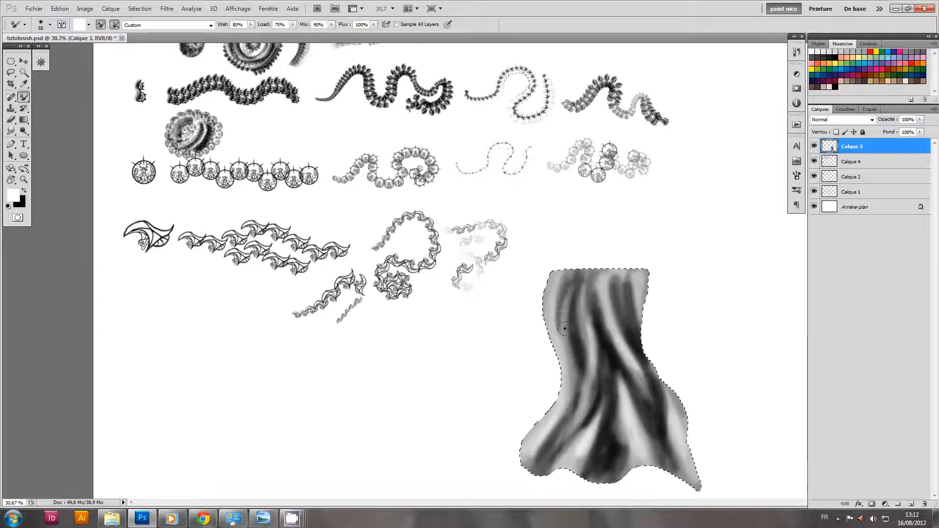
key(x)
mouse_move(574, 282)
mouse_down()
mouse_move(561, 297)
mouse_move(578, 269)
mouse_move(568, 329)
mouse_move(572, 290)
mouse_move(575, 318)
mouse_up()
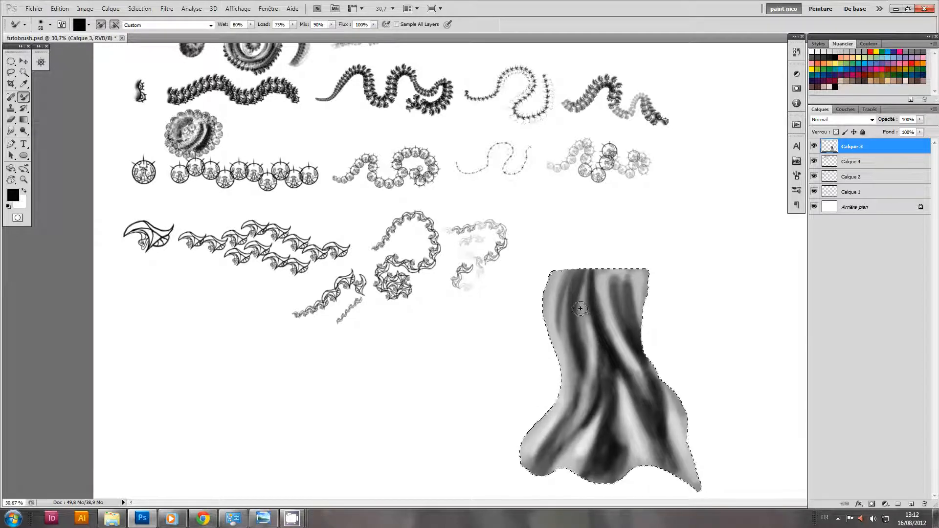
drag(574, 311, 576, 335)
key(x)
key(x)
key(x)
key(x)
key(x)
key(x)
key(x)
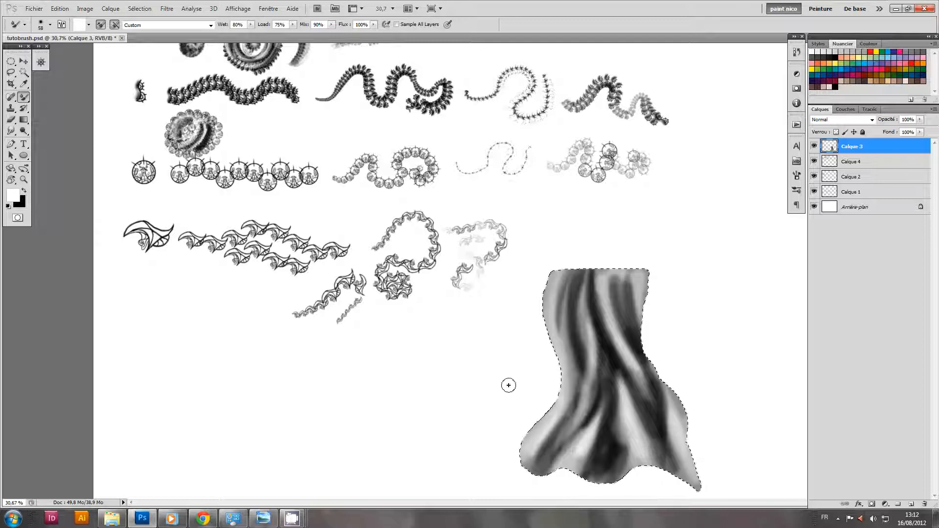
Blend the lower-left folds and the central crease with the 58 px Mixer Brush, alternating black and white.
key(x)
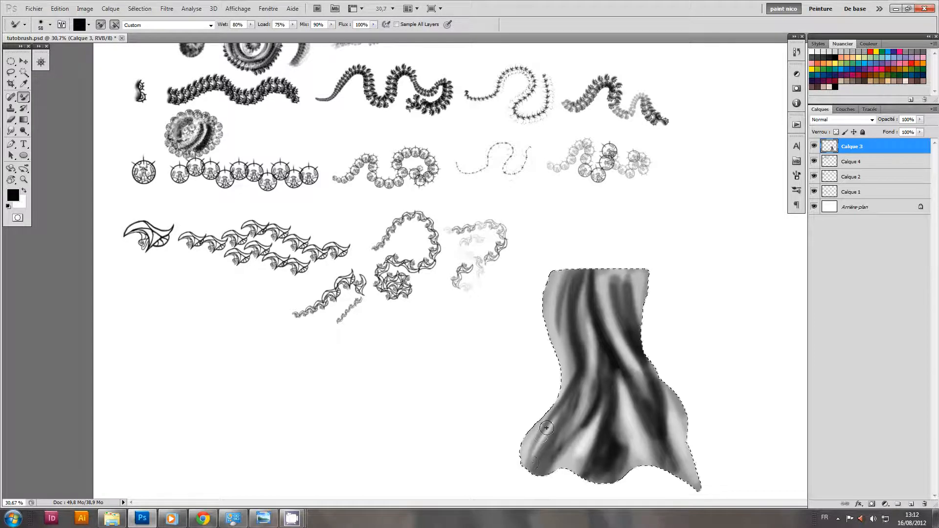
key(x)
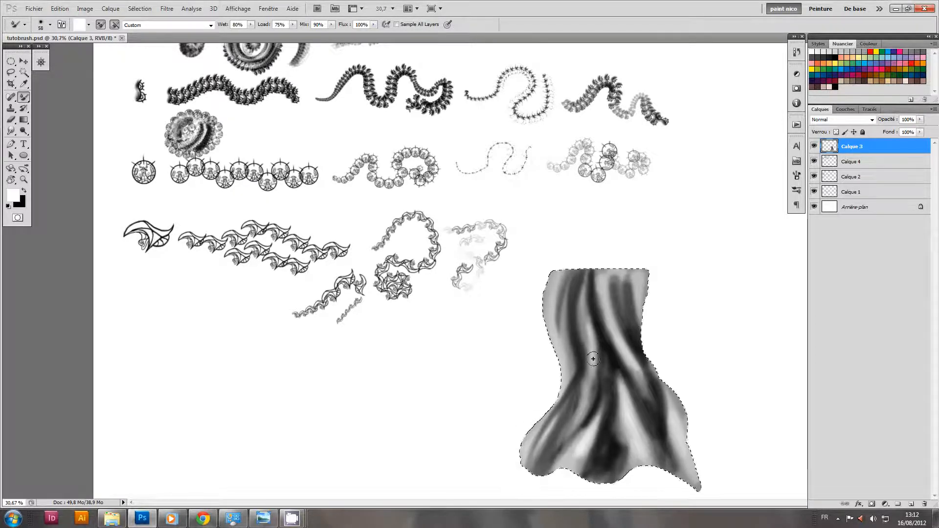
key(x)
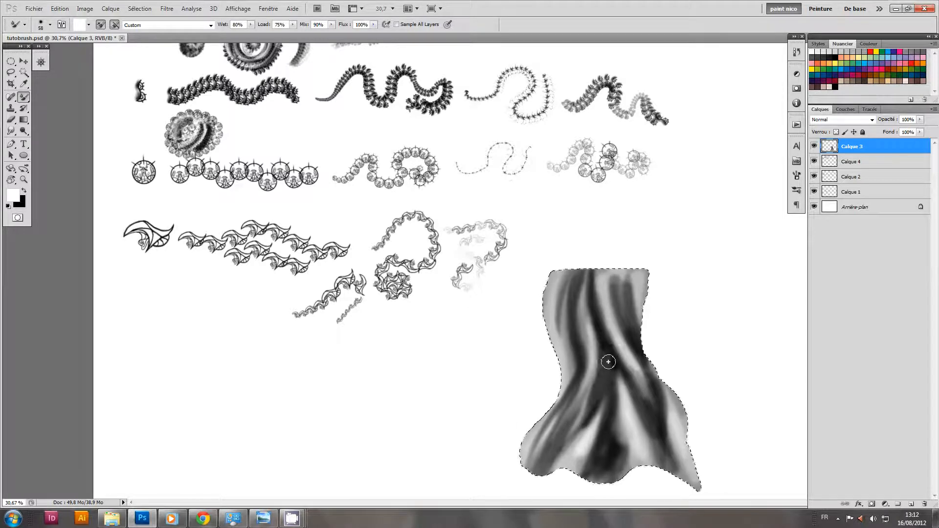
key(x)
mouse_move(598, 403)
mouse_down()
mouse_move(604, 362)
mouse_move(589, 400)
mouse_up()
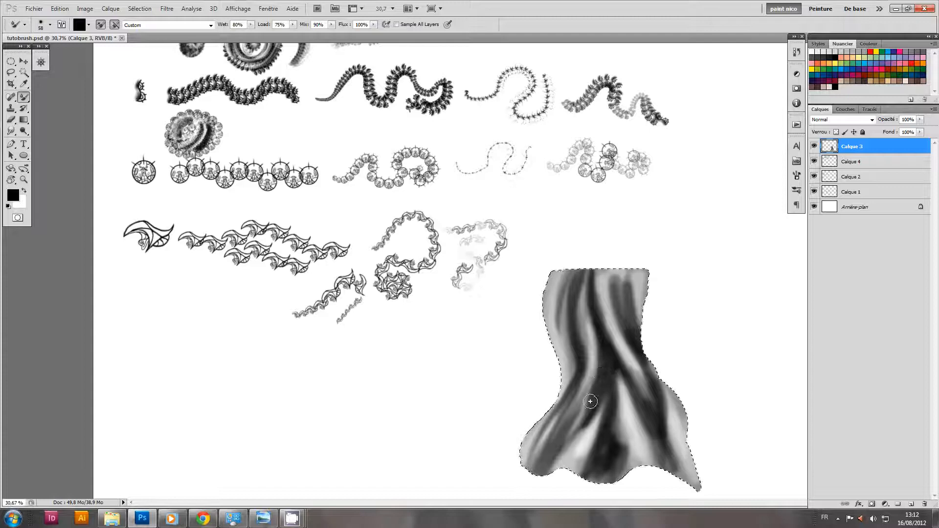
Enlarge the Mixer Brush to 71 px and then 212 px, and smooth the folds at the center of the hem.
key(x)
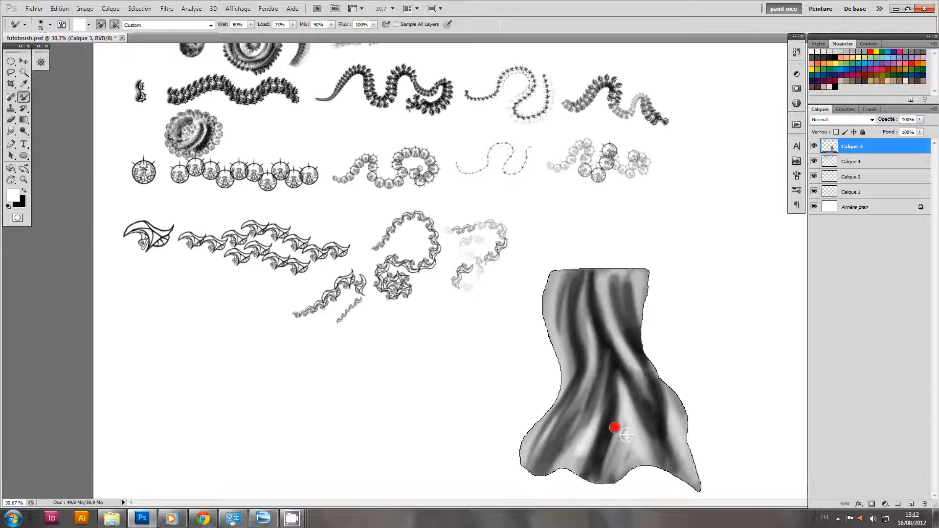
drag(629, 425, 607, 411)
key(x)
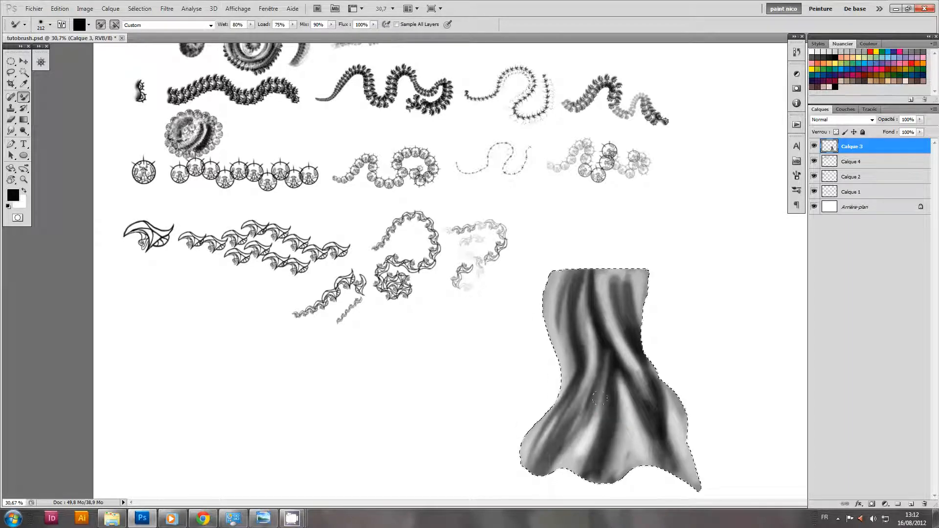
key(x)
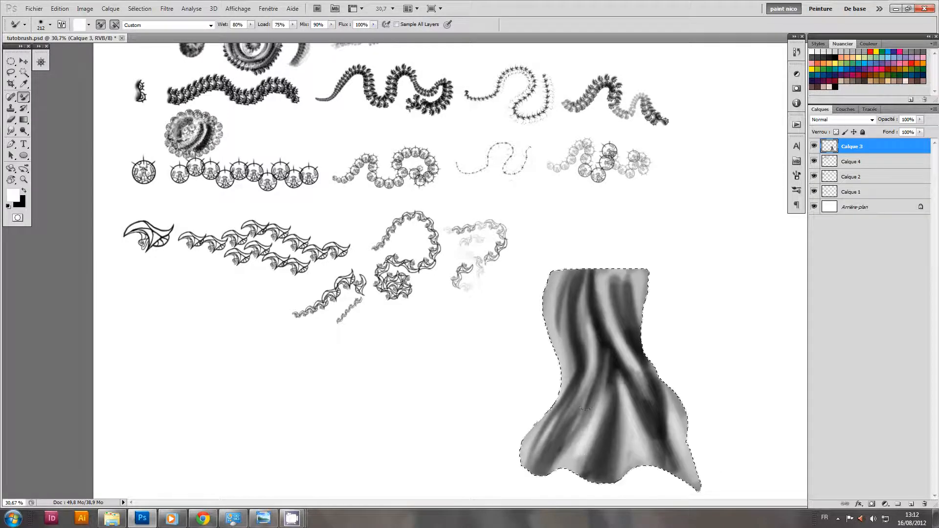
Set the Mixer Brush to 107 px and blend the upper-right folds and the cloth's right side in black and white.
key(x)
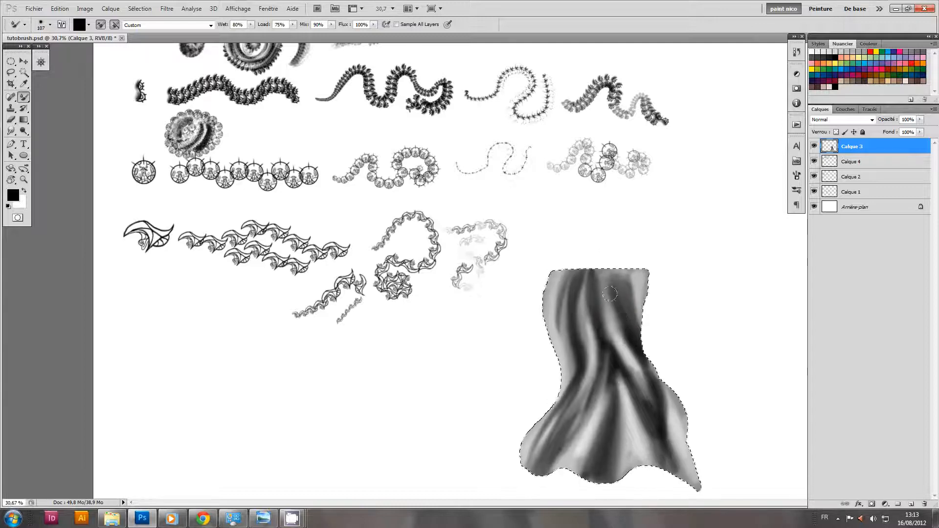
key(x)
key(x)
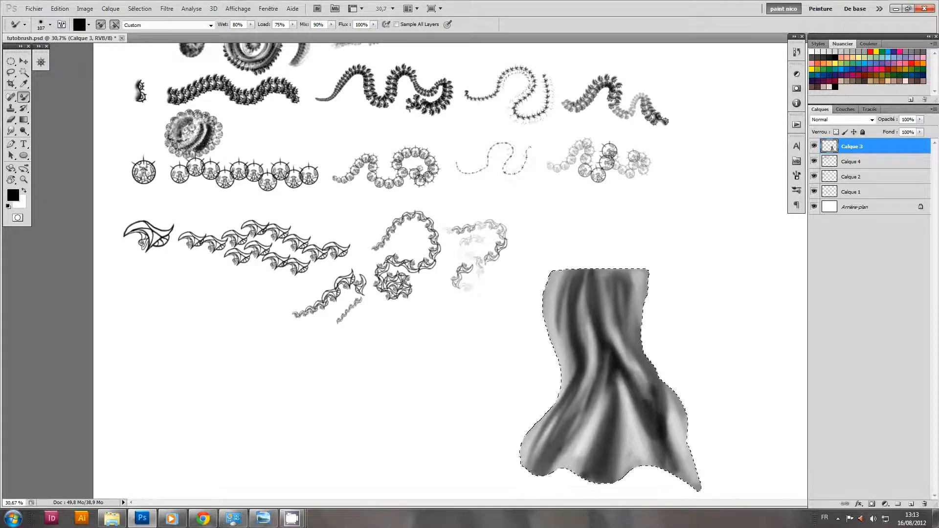
key(x)
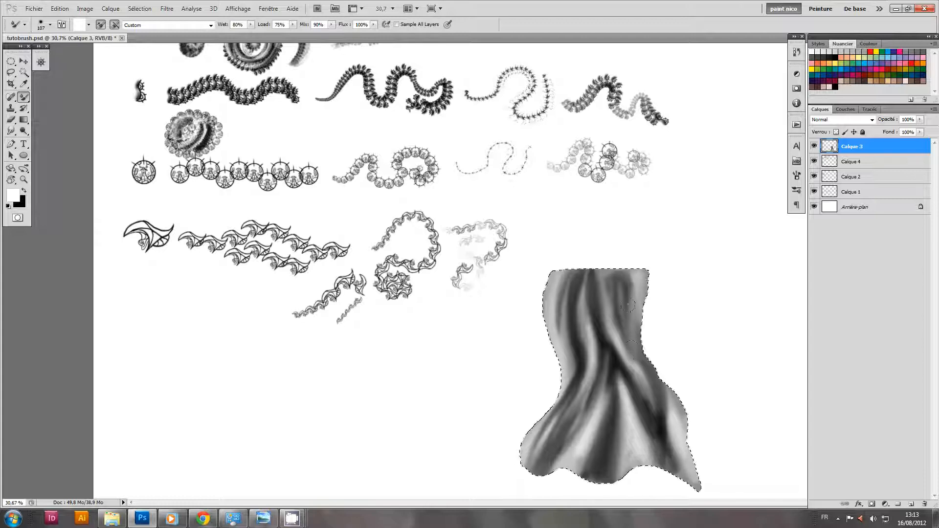
drag(633, 355, 637, 373)
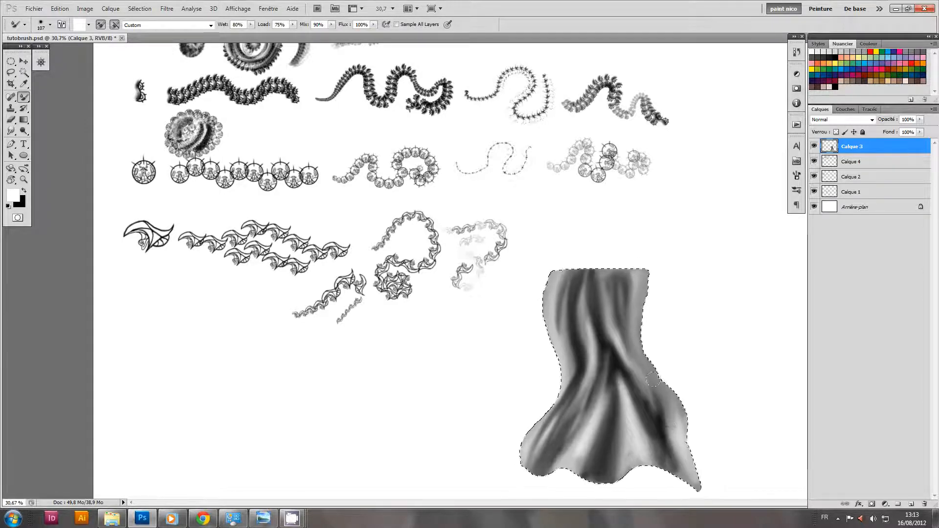
key(x)
mouse_move(658, 406)
mouse_down()
mouse_move(666, 439)
mouse_move(659, 412)
mouse_up()
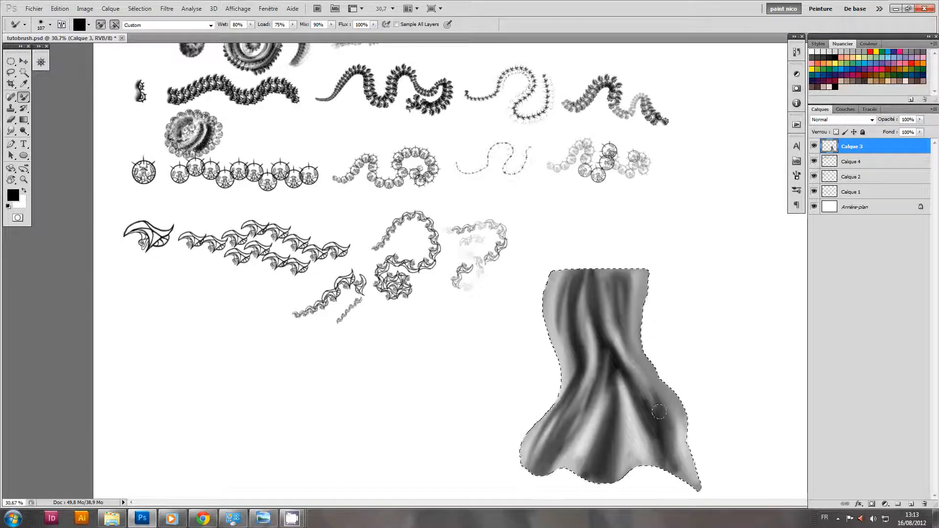
Choose the 200 px tip made of tapered curved strokes for the Mixer Brush.
key(space)
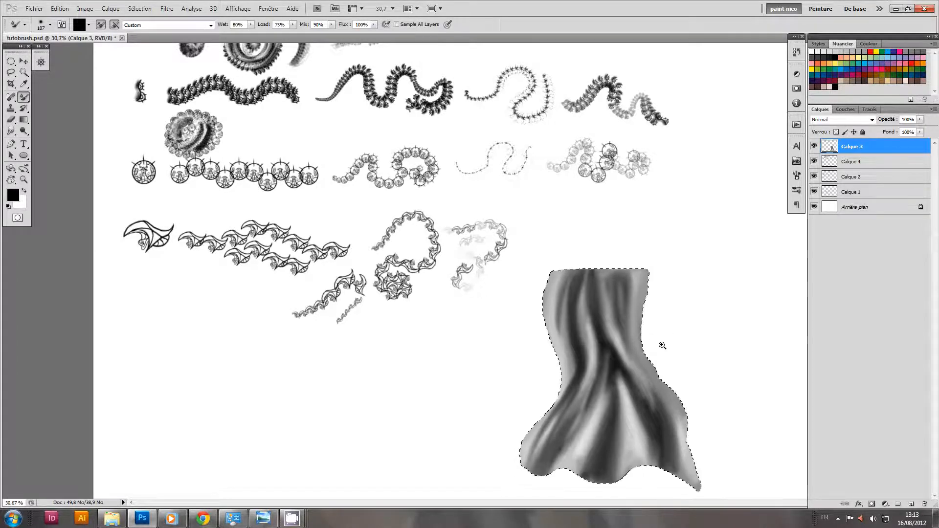
drag(662, 346, 627, 353)
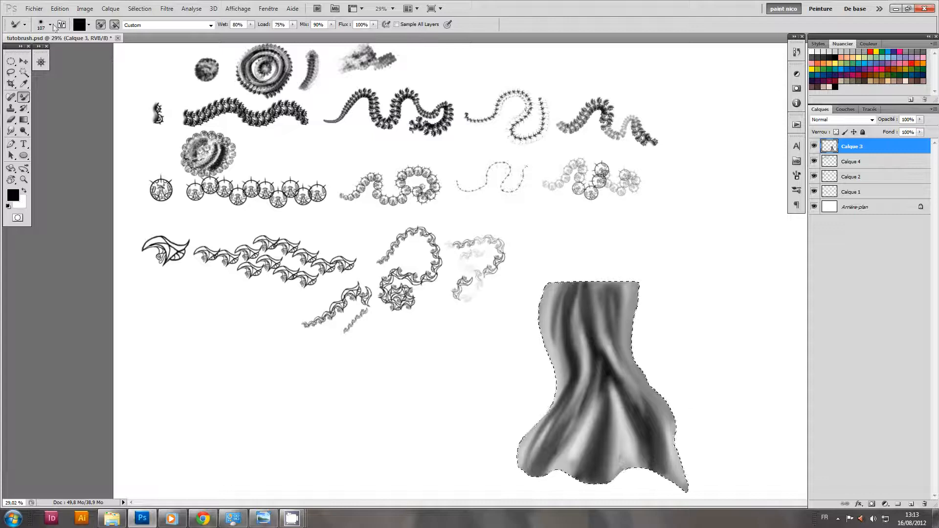
click(44, 25)
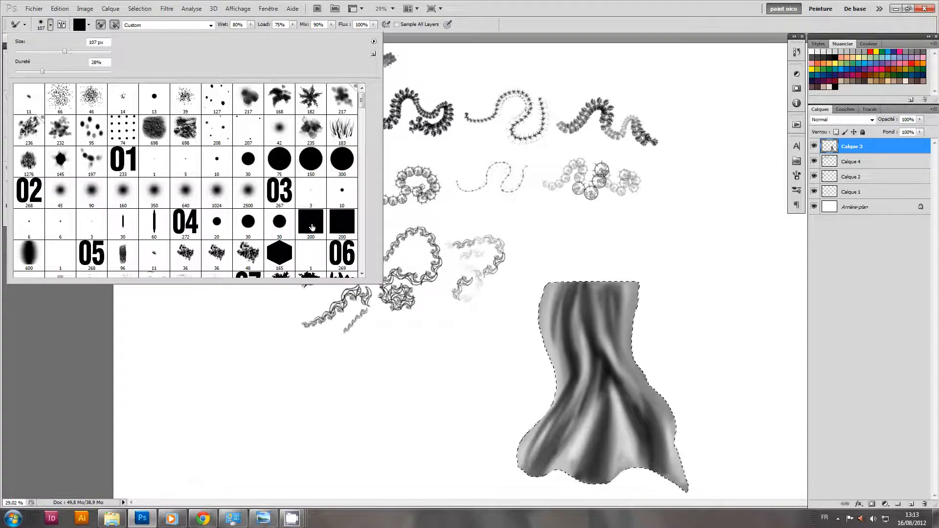
mouse_move(361, 104)
mouse_down()
mouse_move(360, 96)
mouse_move(366, 120)
mouse_up()
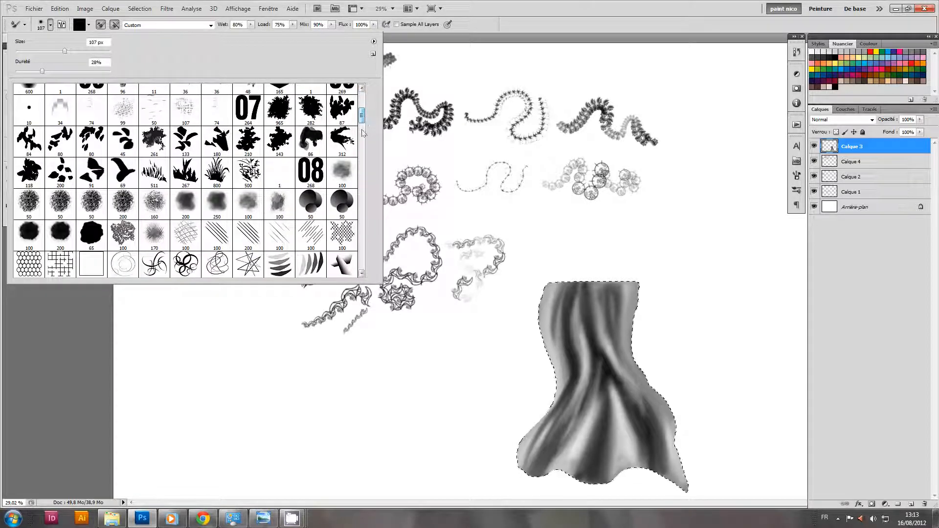
drag(362, 122, 363, 126)
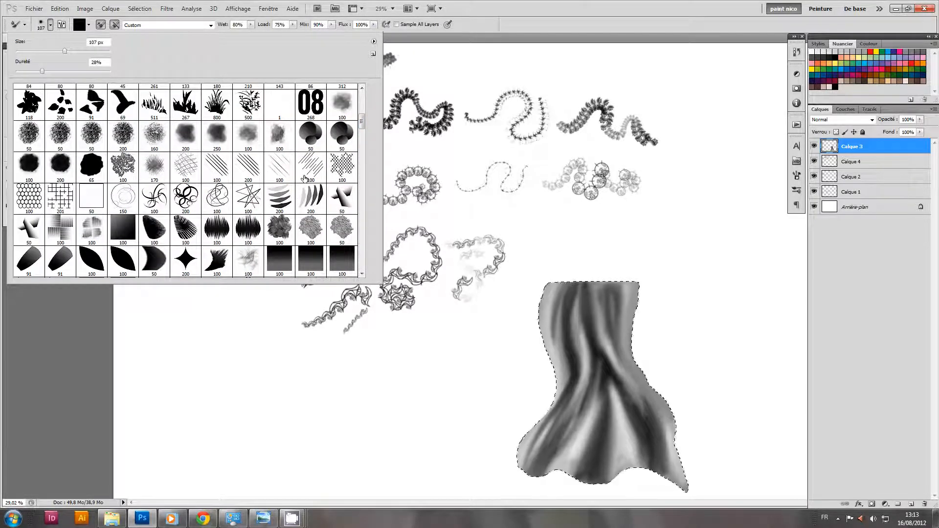
click(278, 191)
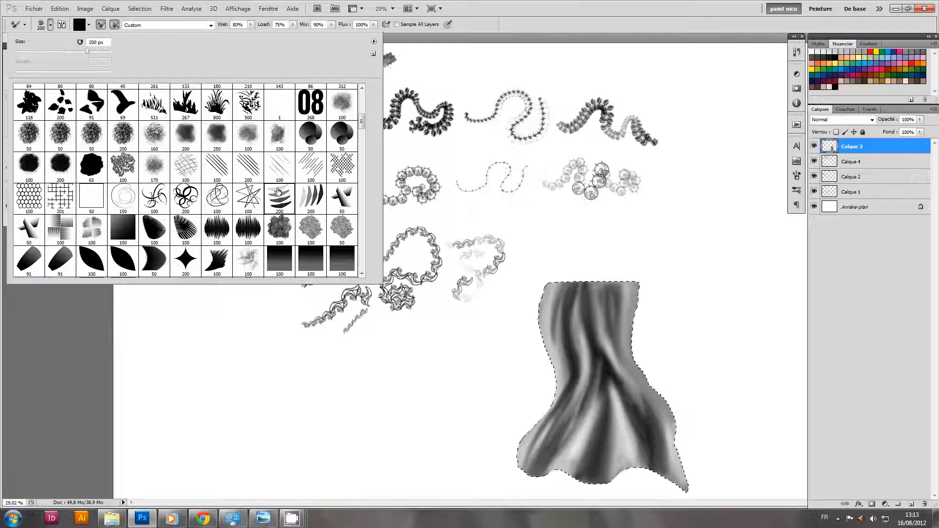
click(635, 356)
scroll(648, 367, up, 3)
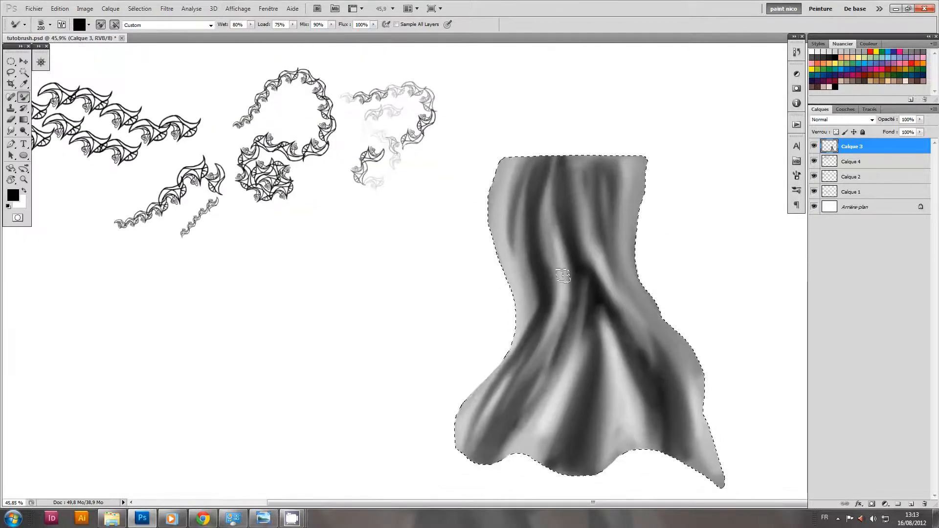
Streak the cloth's folds with the curved-stroke Mixer Brush tip enlarged to 392 px, using black and white.
drag(583, 314, 558, 392)
alt+right_click(553, 353)
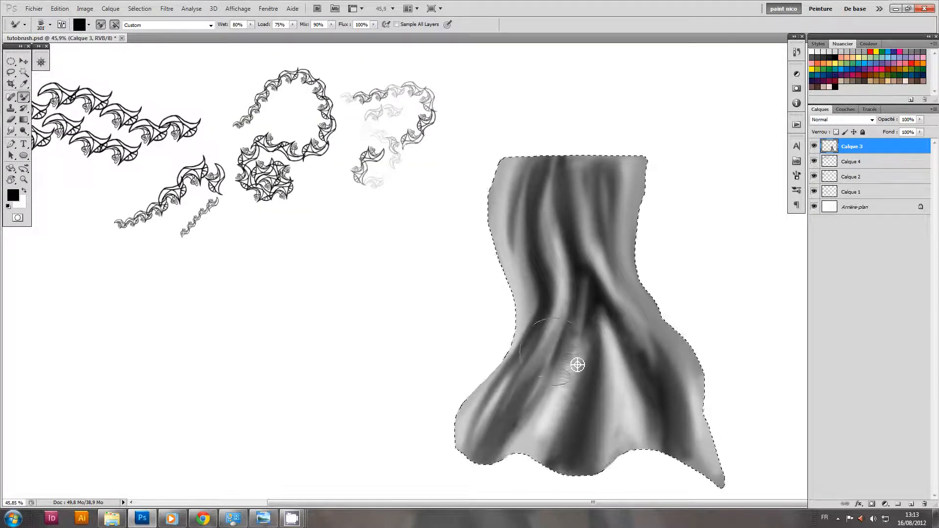
drag(575, 338, 489, 472)
mouse_move(511, 251)
mouse_down()
mouse_move(455, 382)
mouse_move(438, 470)
mouse_move(577, 272)
mouse_move(594, 437)
mouse_up()
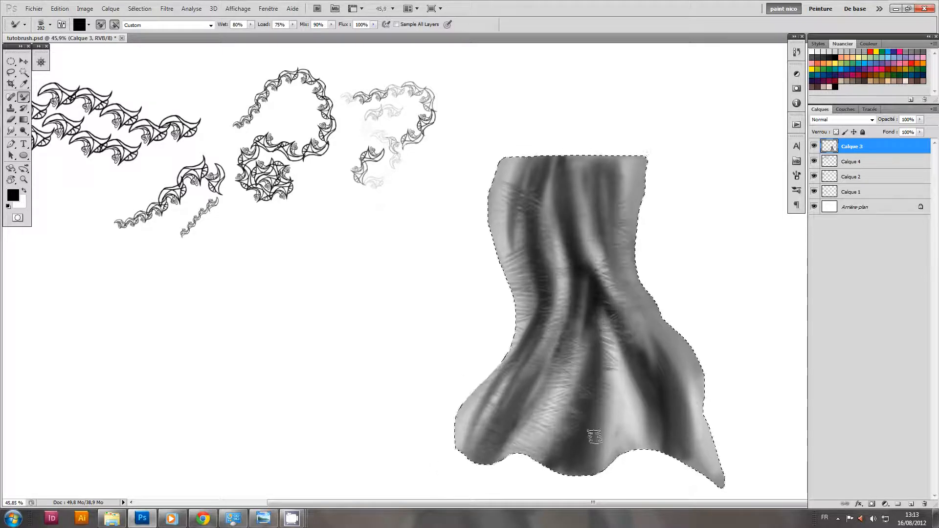
key(x)
mouse_move(596, 318)
mouse_down()
mouse_move(589, 226)
mouse_move(579, 395)
mouse_move(598, 384)
mouse_up()
scroll(597, 372, up, 2)
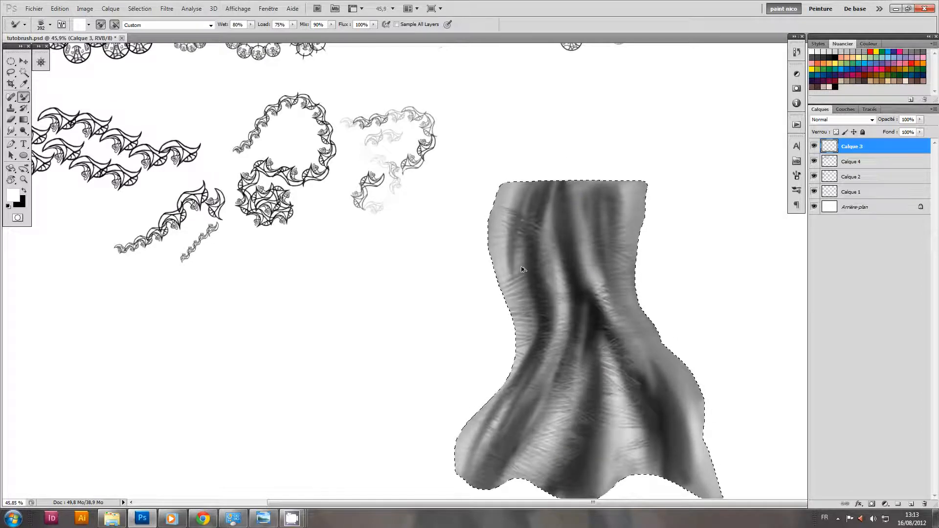
Undo the textured Mixer Brush strokes on the cloth.
key(ctrl+alt+z)
key(ctrl+alt+z)
key(ctrl+alt+z)
scroll(524, 285, down, 3)
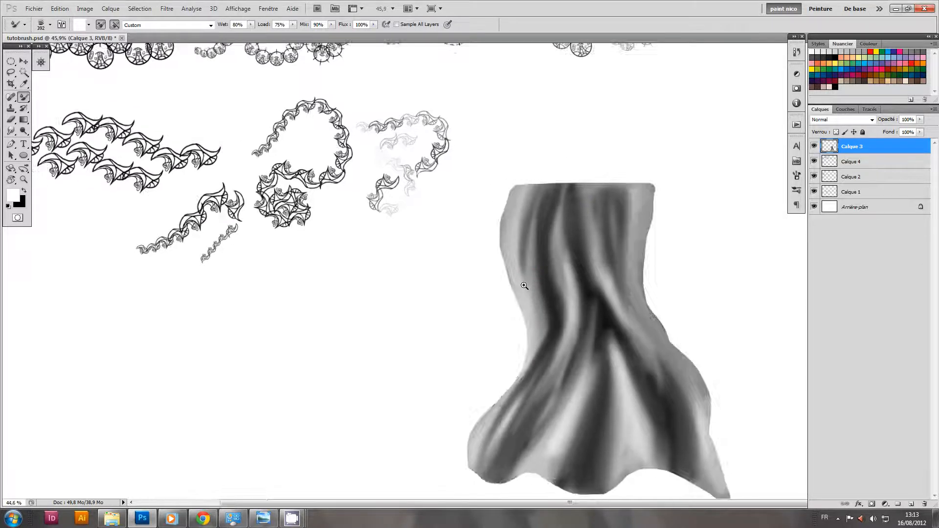
Reset the Mixer Brush to its default tool settings and look over the tool preset options.
click(20, 24)
click(126, 43)
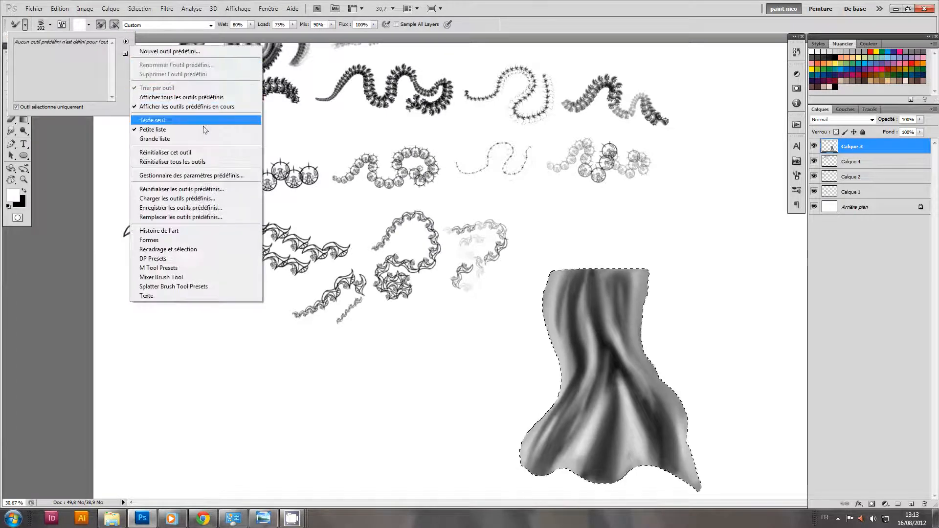
click(196, 155)
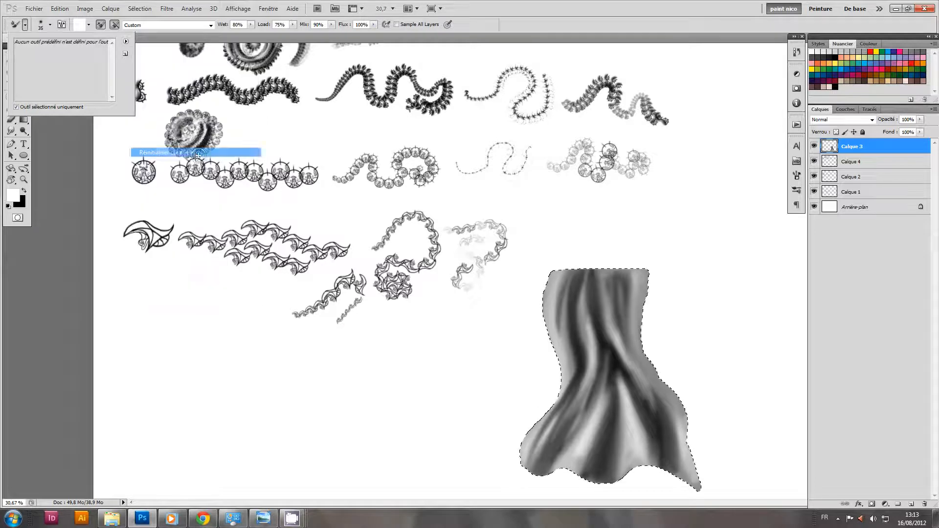
click(25, 25)
click(24, 25)
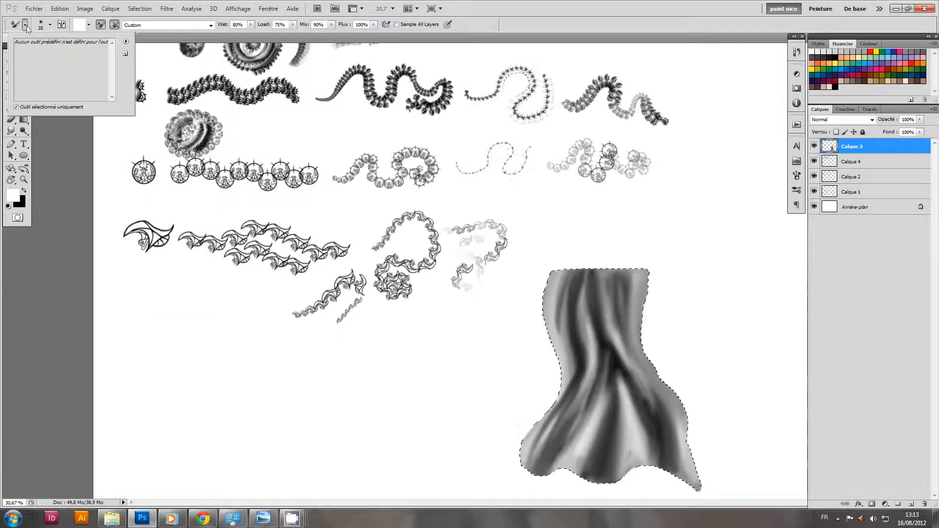
click(126, 42)
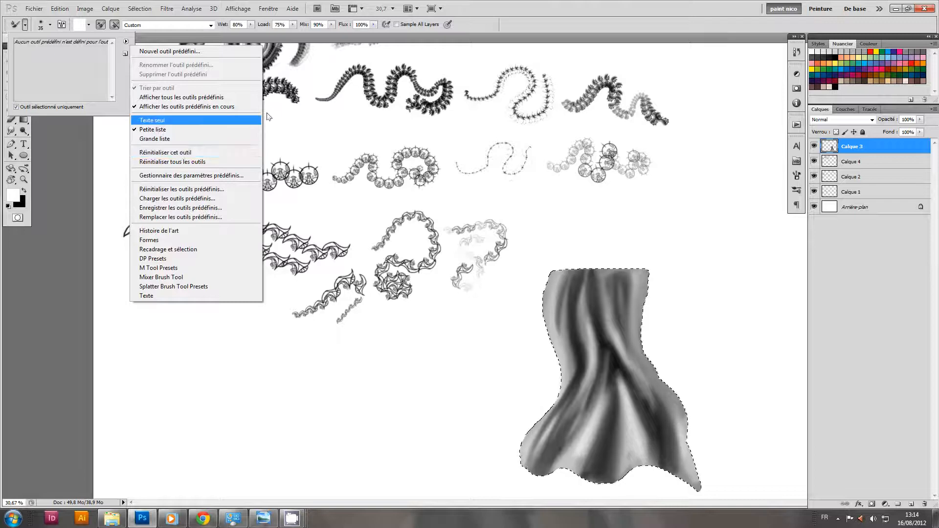
click(591, 20)
click(521, 303)
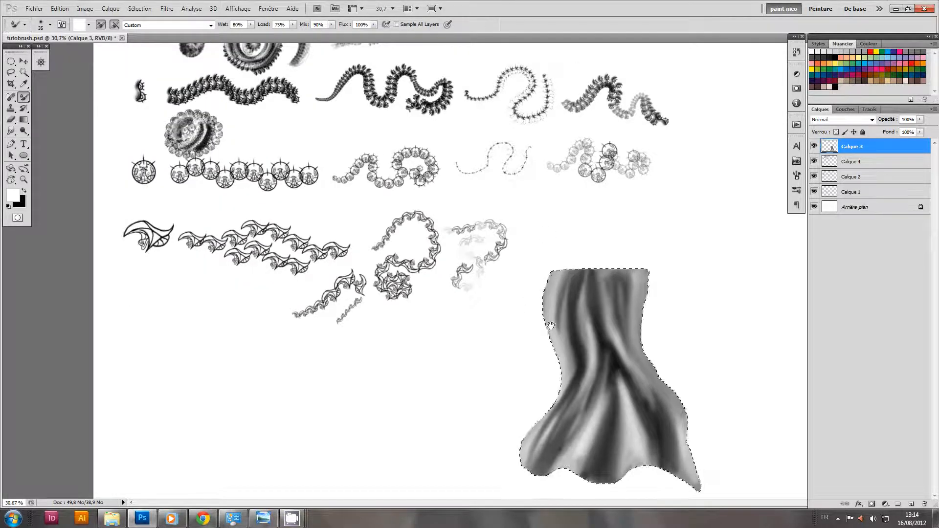
Paint thin white highlights along the cloth's folds and hem with the regular Brush at 36 px.
drag(631, 326, 600, 327)
key(shift+b)
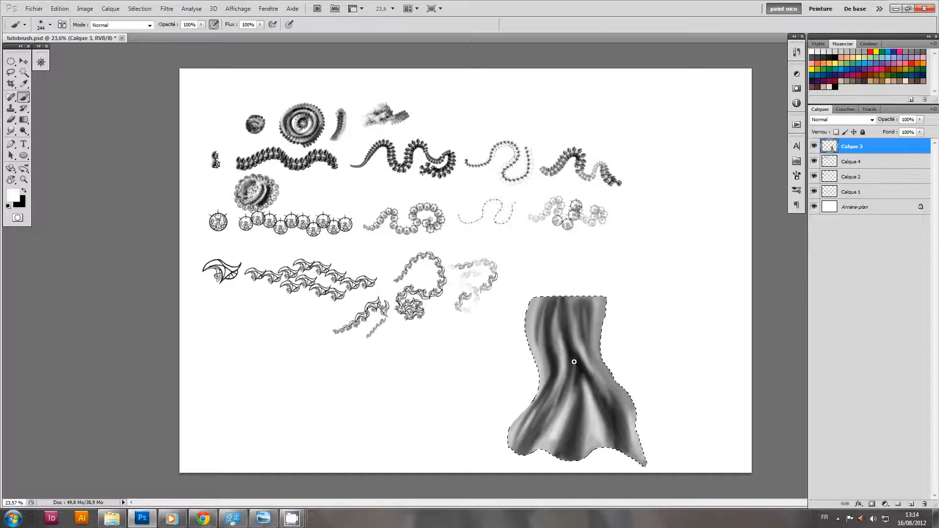
drag(574, 362, 617, 362)
mouse_move(578, 319)
mouse_down()
mouse_move(551, 318)
mouse_move(553, 332)
mouse_up()
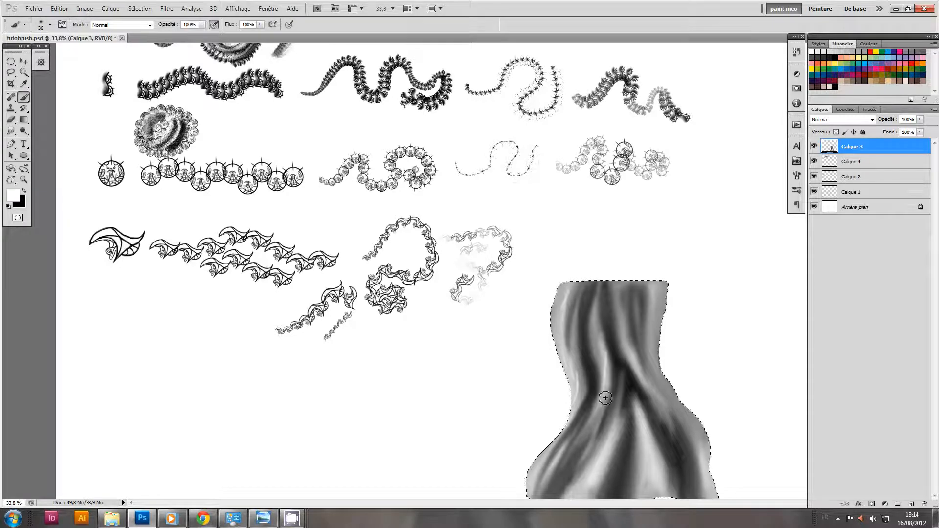
drag(601, 354, 598, 319)
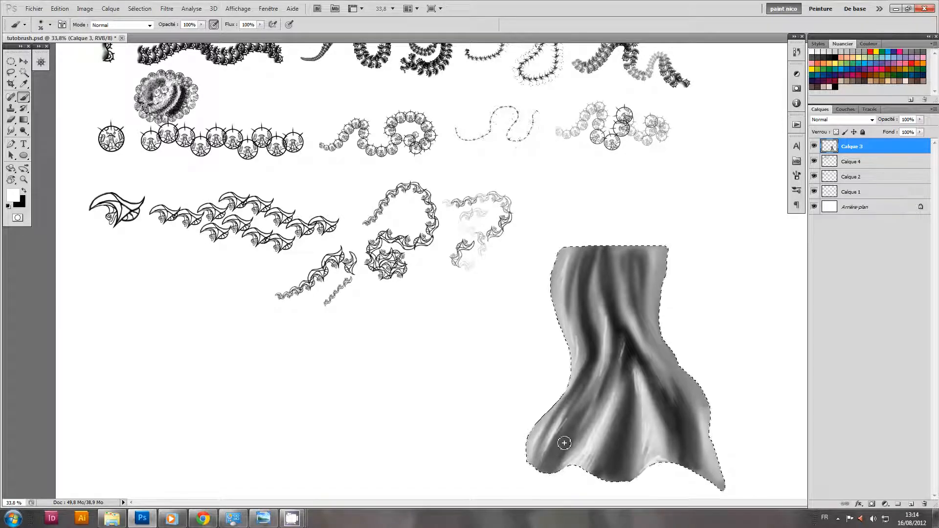
Choose the 191 px custom claw-shaped ornament brush tip, clear the cloth selection, and add a new layer above Calque 3.
drag(504, 313, 488, 348)
drag(420, 323, 444, 343)
right_click(443, 324)
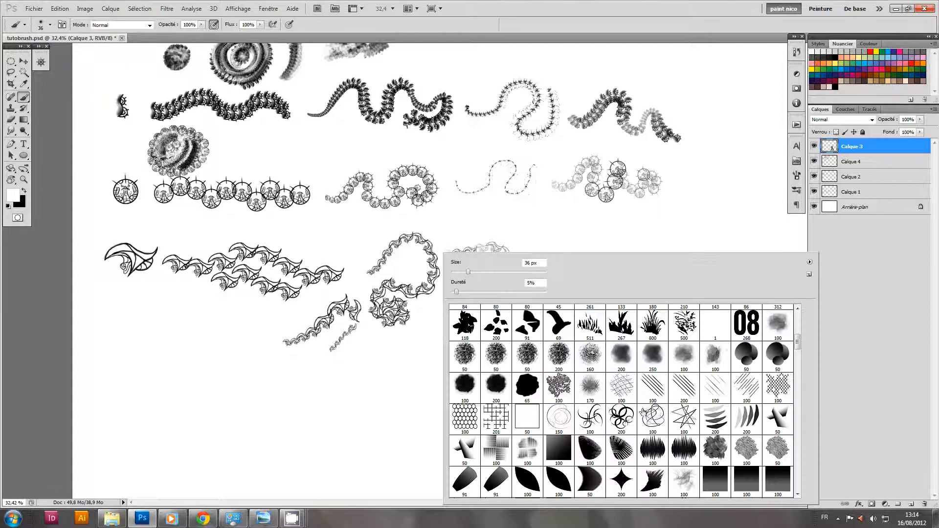
mouse_move(798, 342)
mouse_down()
mouse_move(800, 322)
mouse_move(785, 479)
mouse_up()
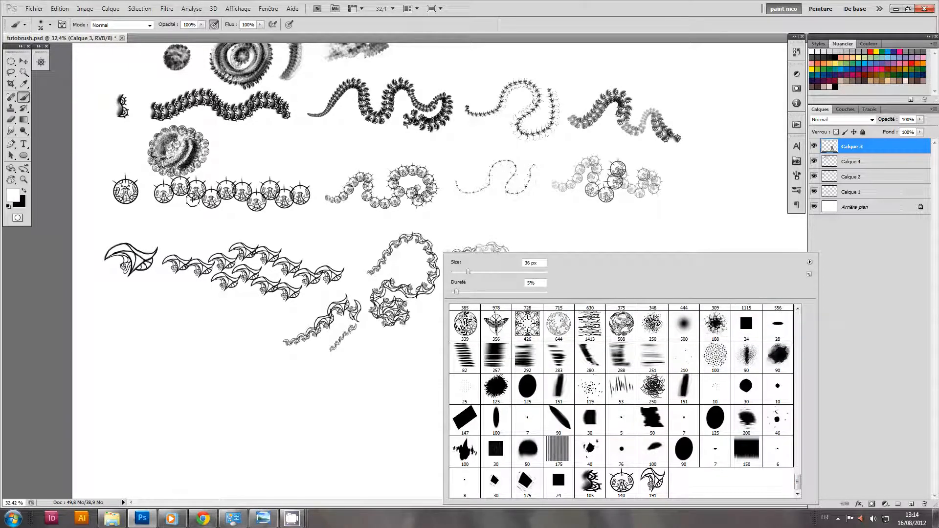
click(655, 490)
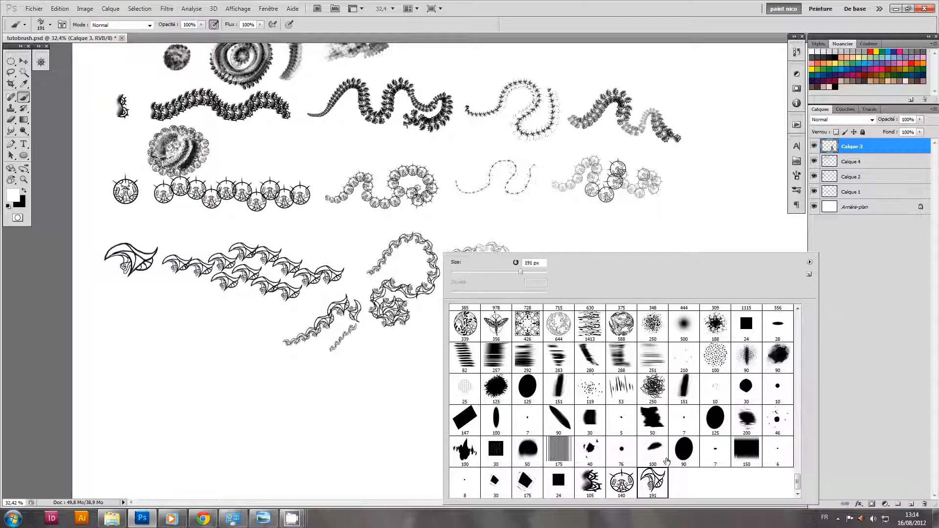
click(676, 30)
drag(589, 401, 569, 333)
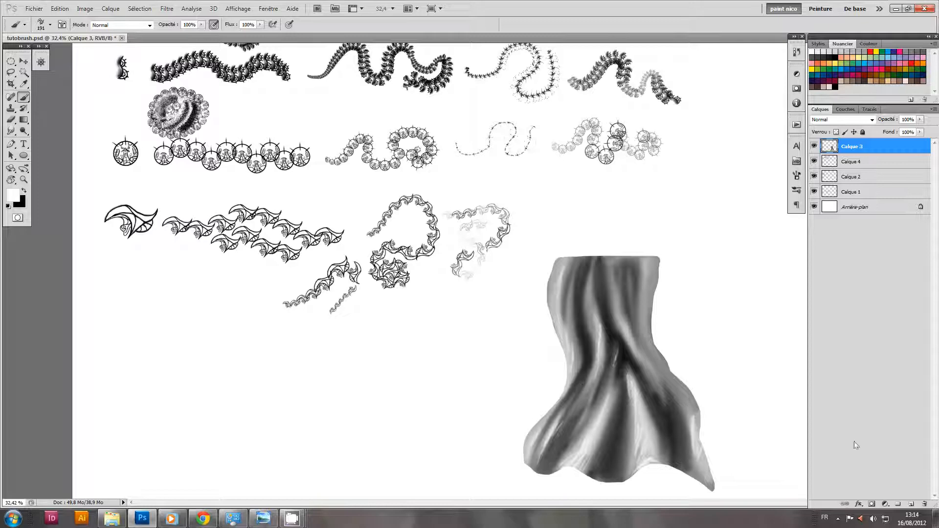
click(911, 505)
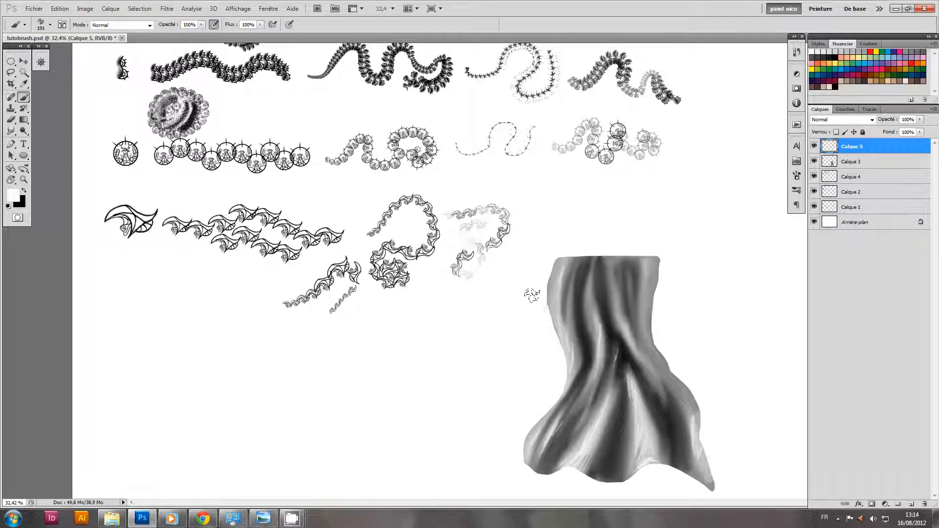
Paint a black ornamental trim down the cloth's left edge on Calque 5, replacing the first attempt with a closer-fitting stroke.
key(x)
mouse_move(544, 262)
mouse_down()
mouse_move(536, 318)
mouse_move(556, 380)
mouse_move(521, 457)
mouse_up()
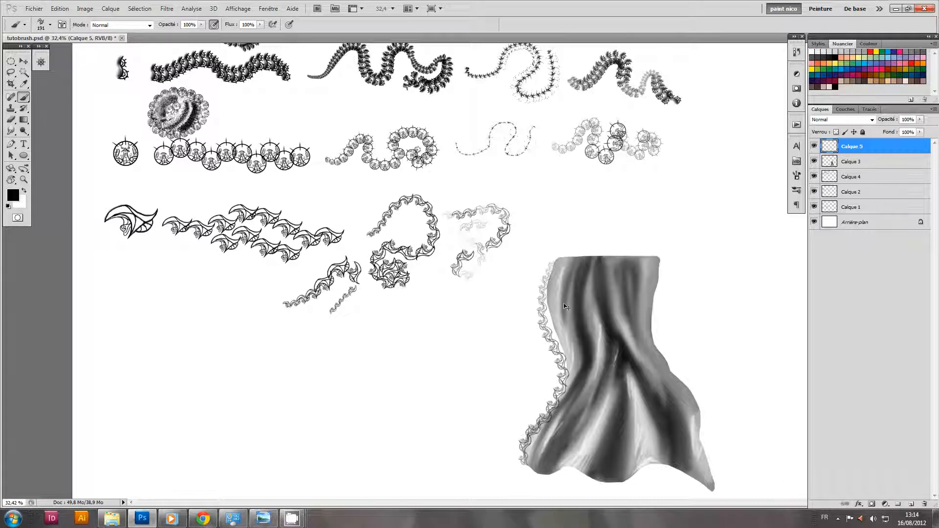
key(ctrl+z)
mouse_move(550, 262)
mouse_down()
mouse_move(541, 307)
mouse_move(556, 369)
mouse_move(507, 465)
mouse_move(548, 269)
mouse_move(539, 309)
mouse_move(556, 377)
mouse_move(514, 455)
mouse_move(517, 469)
mouse_up()
key(ctrl+z)
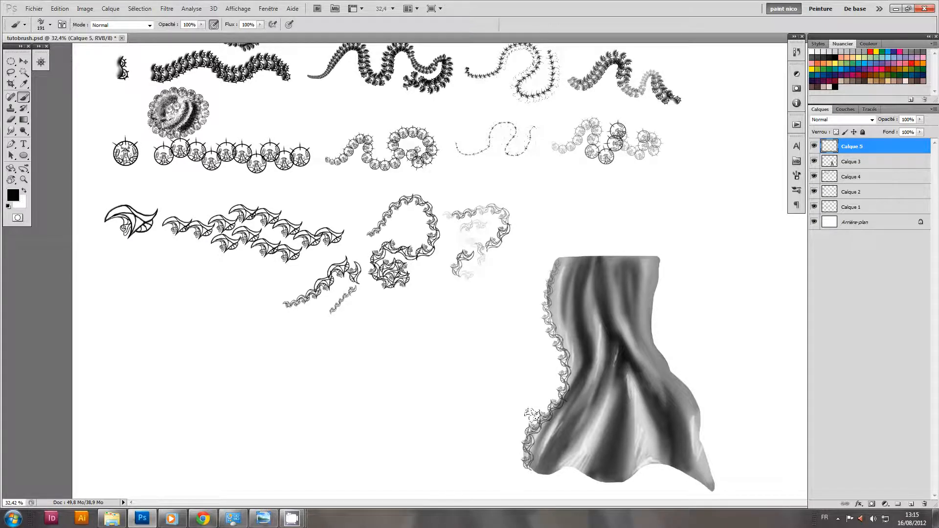
Choose the 105 px custom brush tip and examine its sample strokes at the top of the canvas.
scroll(556, 407, down, 1)
drag(538, 418, 583, 348)
drag(484, 329, 461, 358)
drag(618, 357, 609, 331)
mouse_move(377, 220)
mouse_down()
mouse_move(436, 346)
mouse_move(393, 239)
mouse_up()
right_click(473, 321)
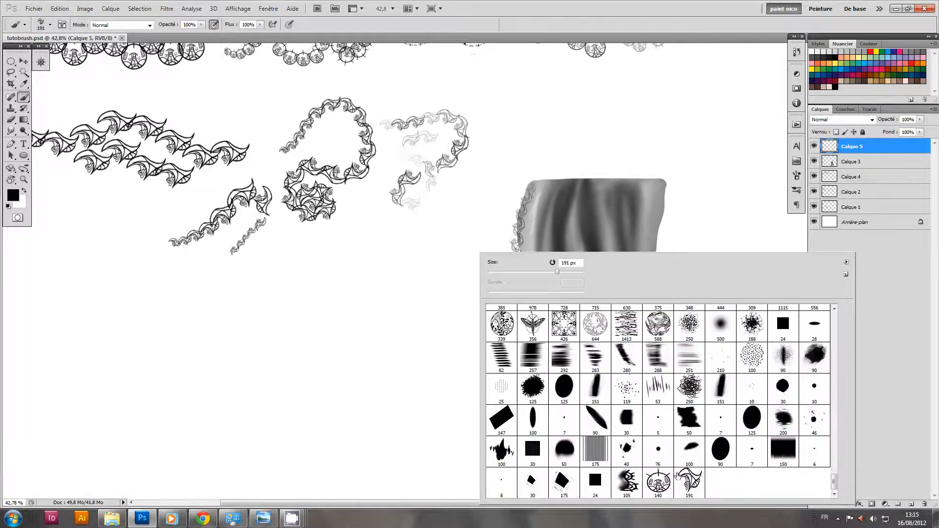
click(628, 484)
mouse_move(252, 182)
mouse_down()
mouse_move(321, 297)
mouse_move(318, 377)
mouse_up()
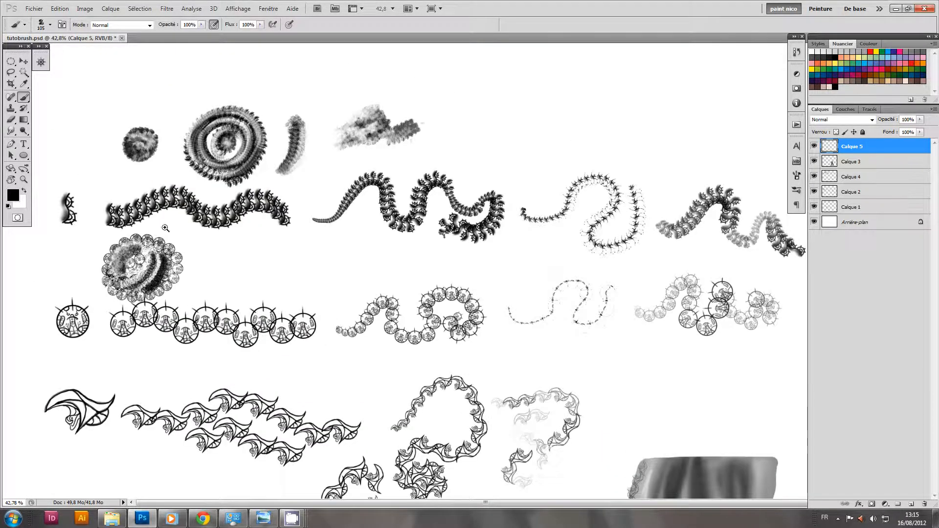
drag(63, 217, 97, 230)
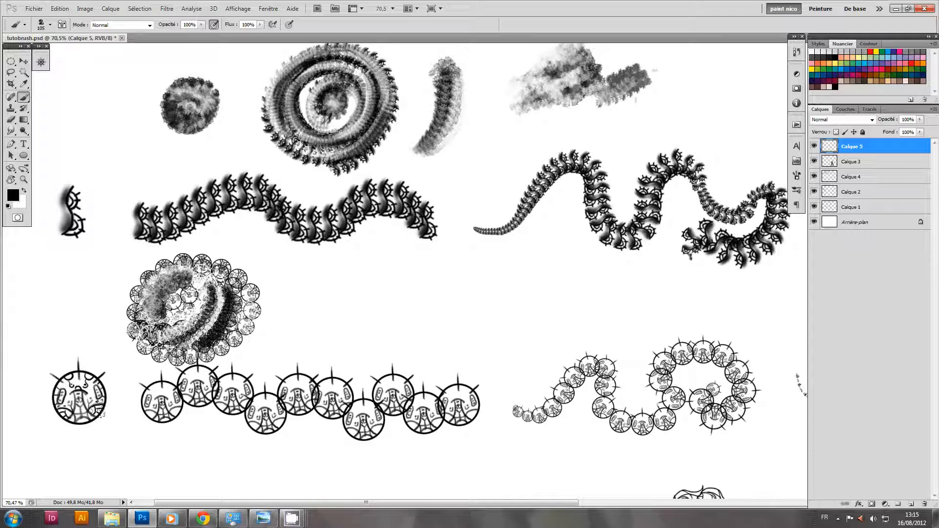
drag(367, 333, 181, 341)
Try painting black trim strokes on the cloth with the 105 px custom brush tip.
drag(583, 389, 583, 320)
drag(601, 300, 621, 300)
drag(499, 193, 620, 221)
key(ctrl+z)
drag(522, 388, 448, 168)
drag(526, 315, 508, 315)
drag(508, 371, 554, 420)
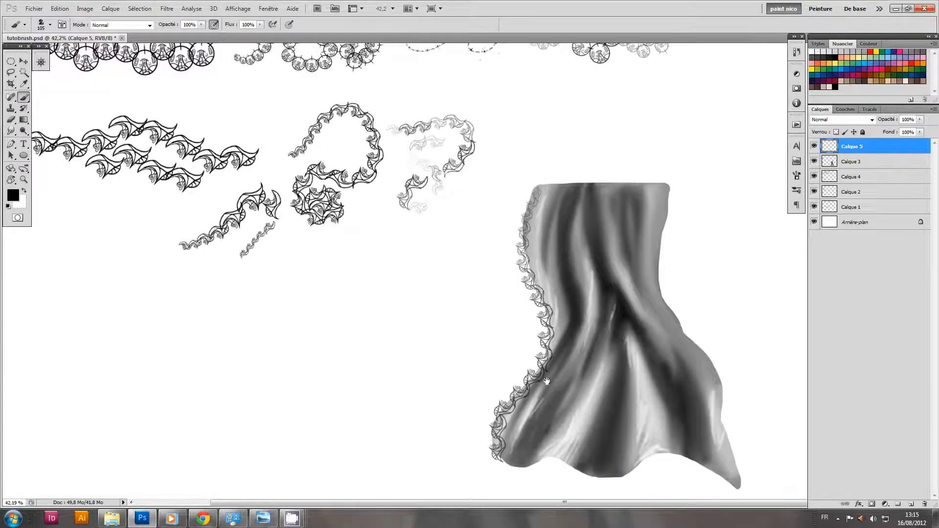
mouse_move(565, 190)
mouse_down()
mouse_move(564, 246)
mouse_move(588, 364)
mouse_move(546, 452)
mouse_up()
key(ctrl+z)
Add a new layer above Calque 5 and set its blending mode to Incrustation.
click(911, 483)
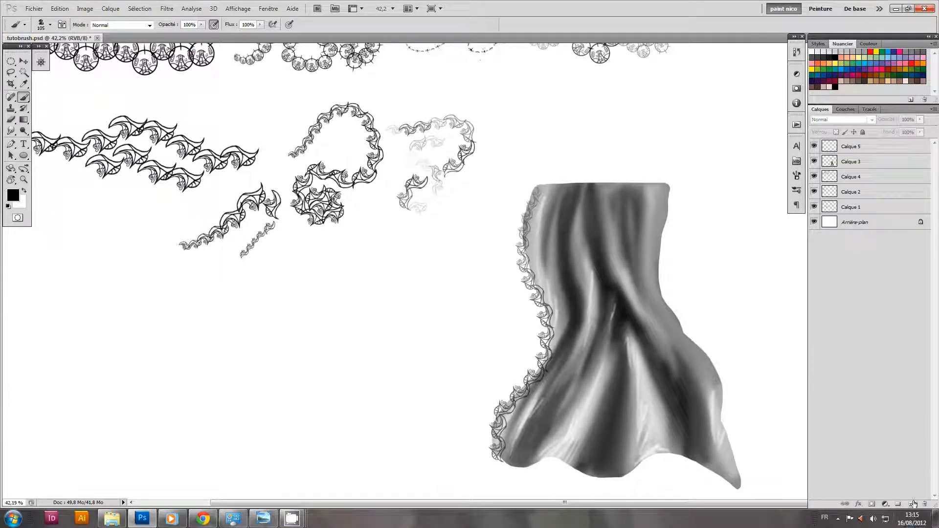
click(842, 150)
click(911, 503)
click(852, 123)
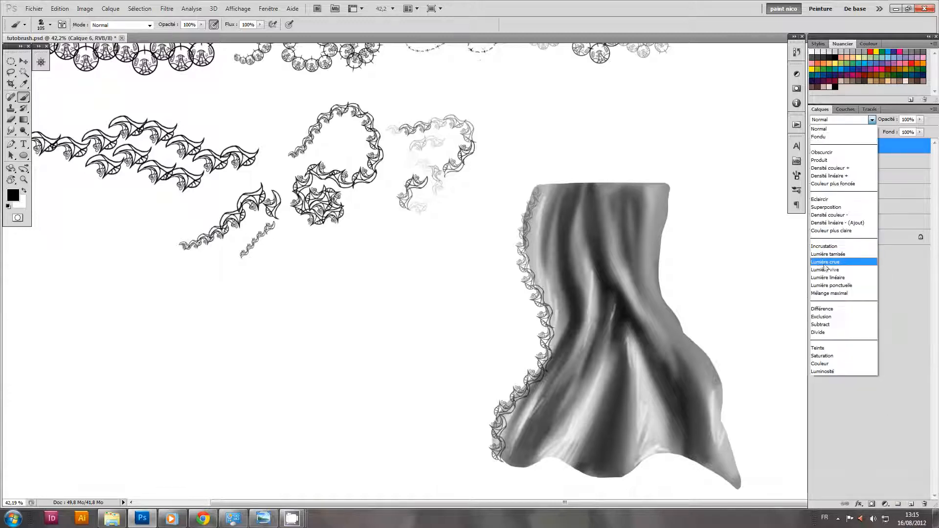
click(835, 247)
Load the outline of Calque 3 as a selection and paint curved white ornamental bands across the cloth at 136 px.
key(space)
click(616, 287)
key(x)
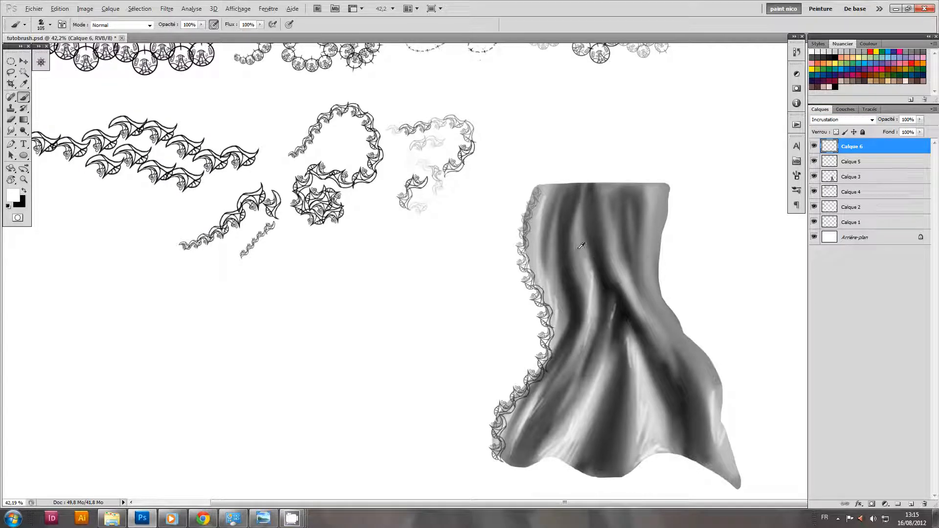
ctrl+click(829, 178)
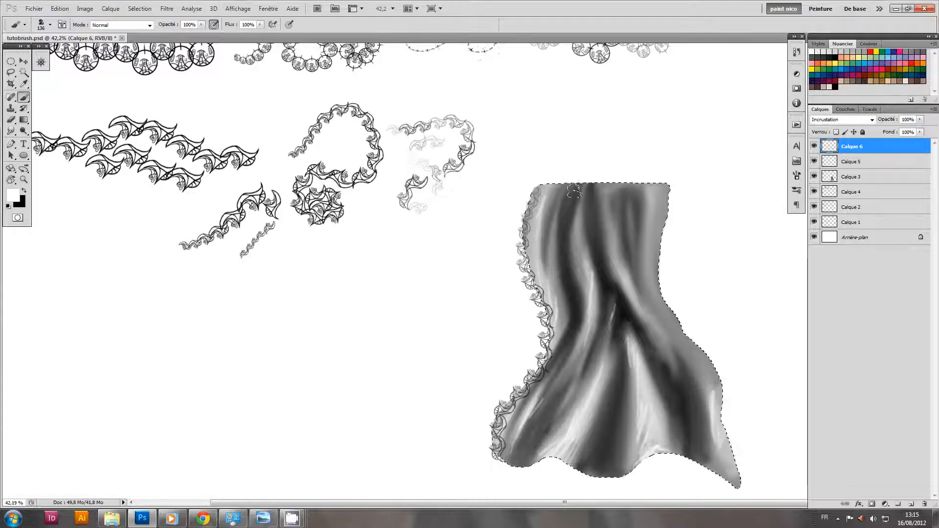
mouse_move(549, 213)
mouse_down()
mouse_move(581, 242)
mouse_move(639, 228)
mouse_move(675, 242)
mouse_up()
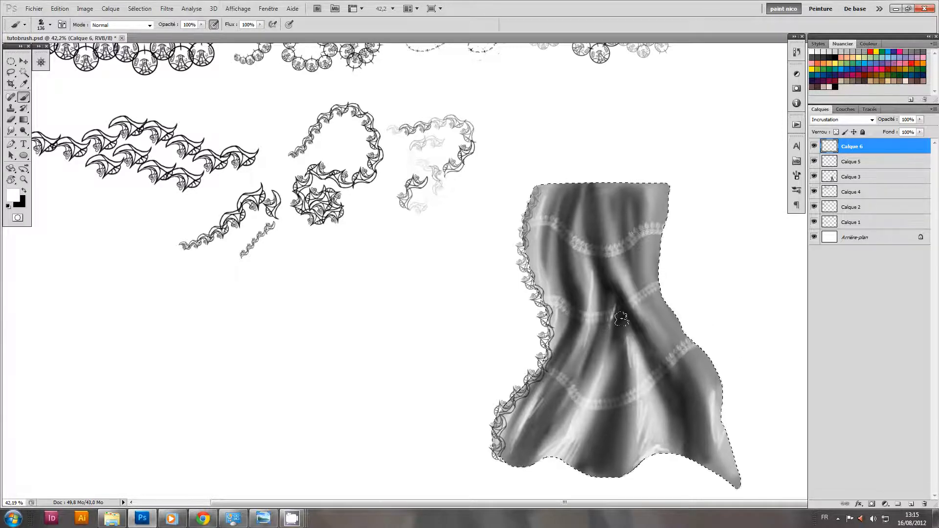
Try painting additional curved white ornamental bands across the middle and lower part of the cloth.
drag(581, 341, 582, 341)
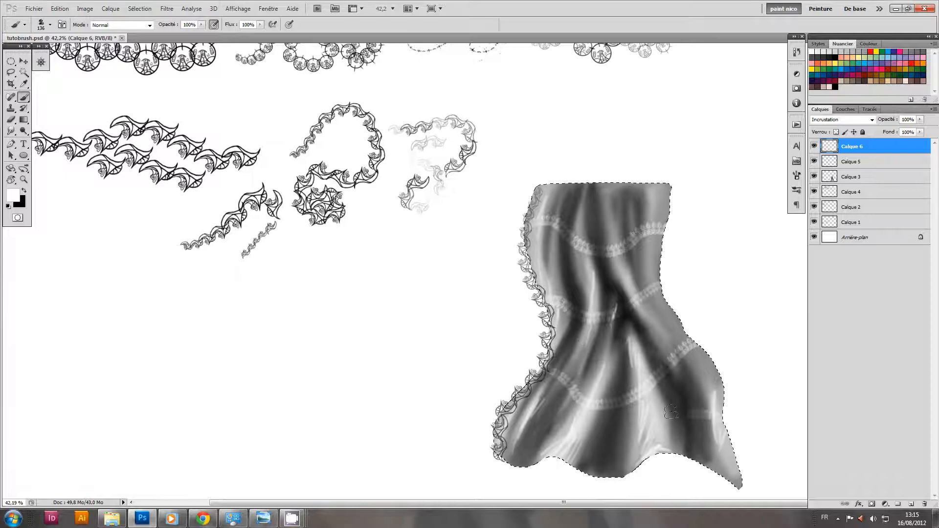
drag(606, 397, 563, 415)
drag(591, 445, 639, 394)
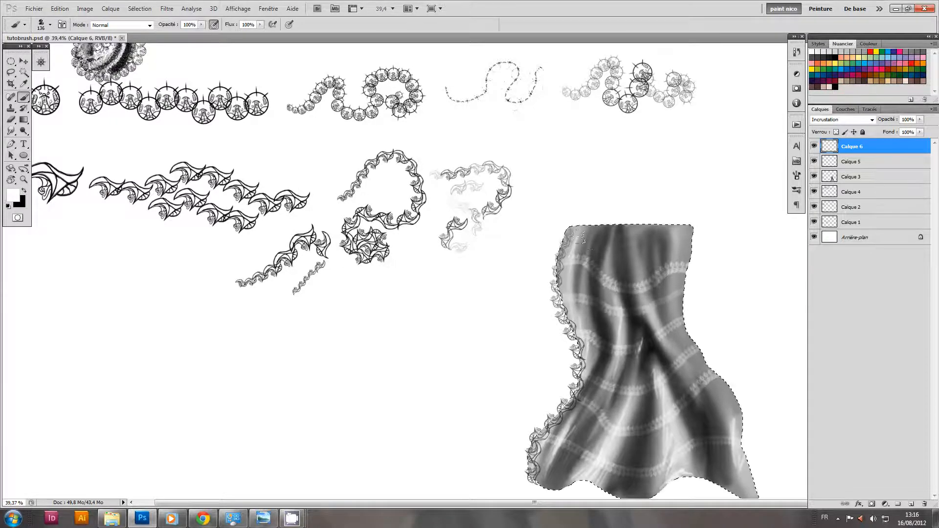
drag(746, 316, 677, 365)
drag(612, 366, 669, 371)
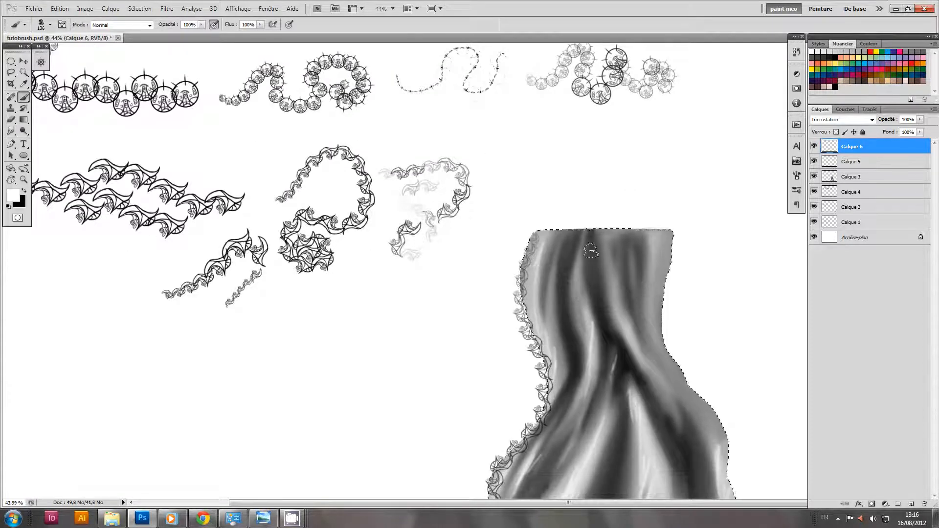
Paint one wavy white ornamental band across the upper cloth and another above the hem, following the folds.
drag(569, 254, 585, 275)
mouse_move(510, 255)
mouse_down()
mouse_move(598, 282)
mouse_move(629, 269)
mouse_up()
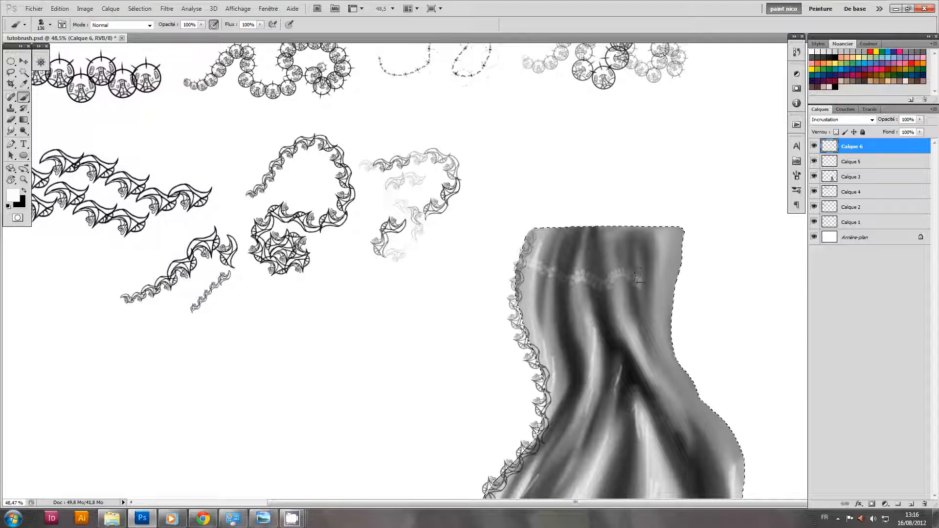
drag(651, 411, 624, 322)
mouse_move(467, 370)
mouse_down()
mouse_move(531, 399)
mouse_move(592, 399)
mouse_move(623, 411)
mouse_move(719, 384)
mouse_move(717, 405)
mouse_move(705, 415)
mouse_up()
drag(531, 349, 613, 361)
drag(647, 418, 582, 324)
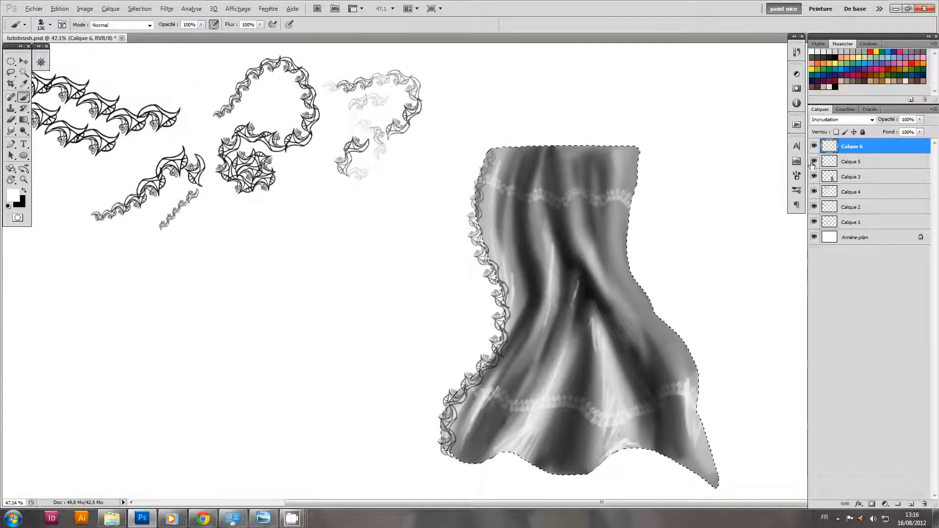
Duplicate Calque 6, try the Lumière tamisée blending mode on the copy and return it to Incrustation.
key(ctrl+j)
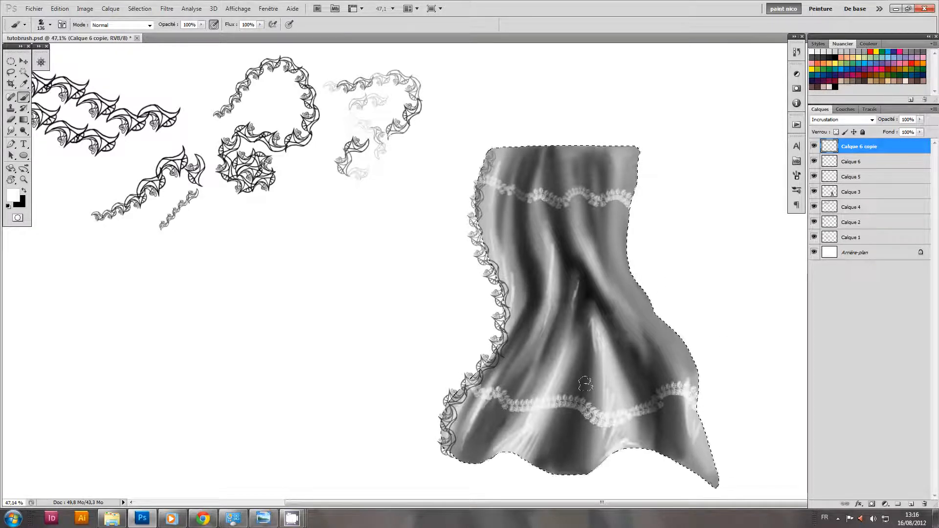
click(843, 121)
click(852, 254)
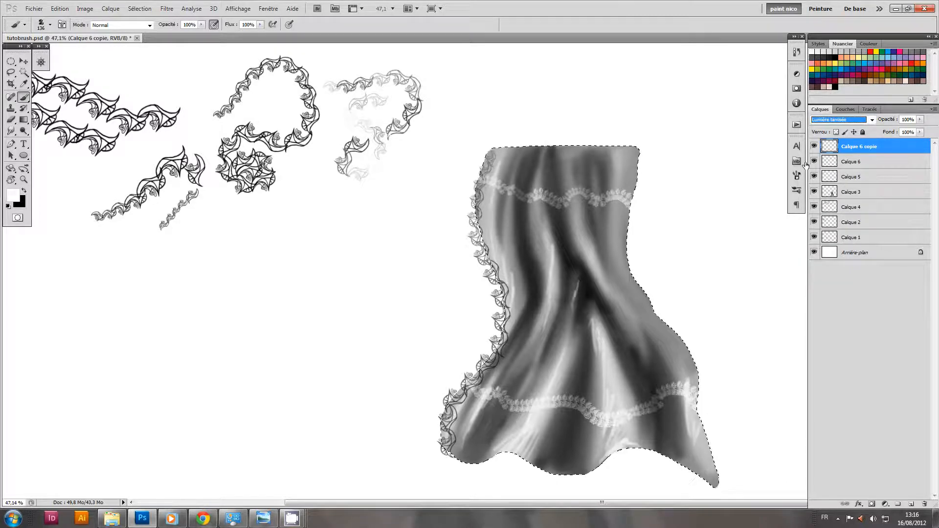
click(843, 120)
click(838, 246)
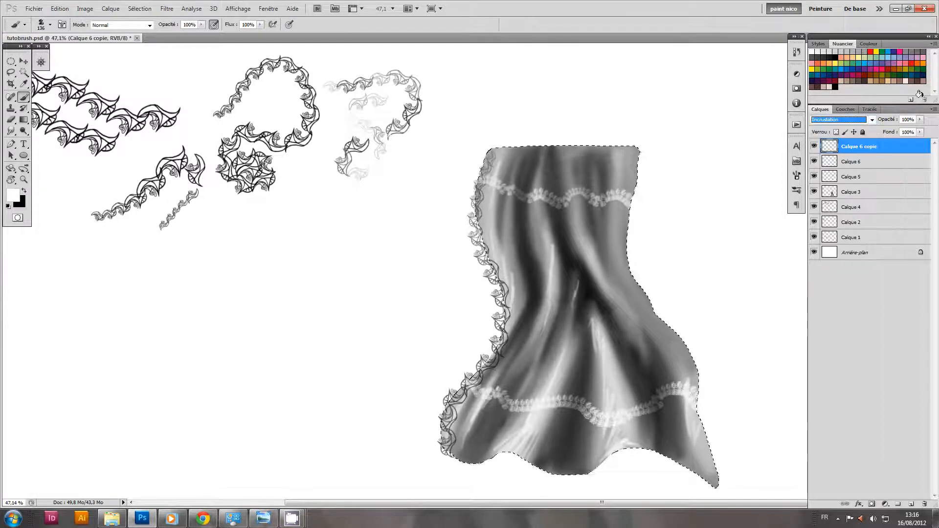
Lower the opacity of Calque 6 copie to 49% and merge it down into Calque 6.
click(920, 120)
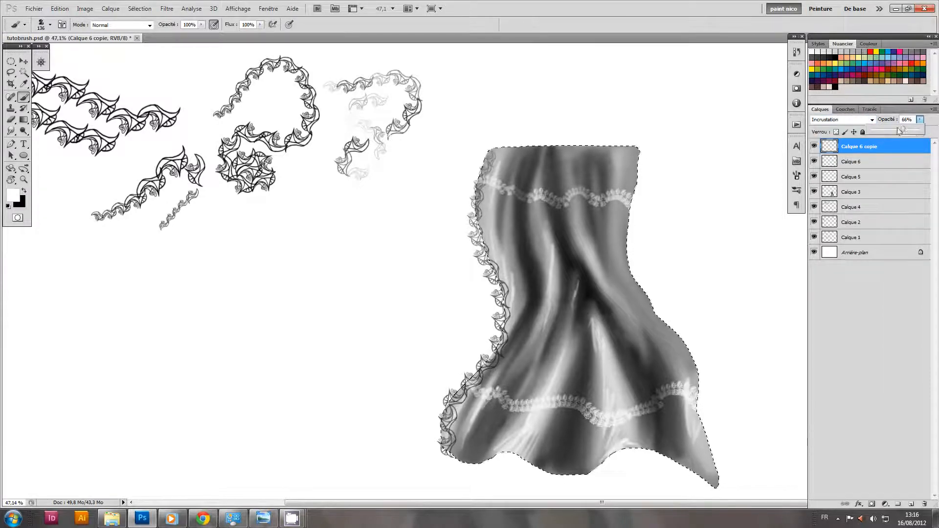
click(751, 209)
key(ctrl+e)
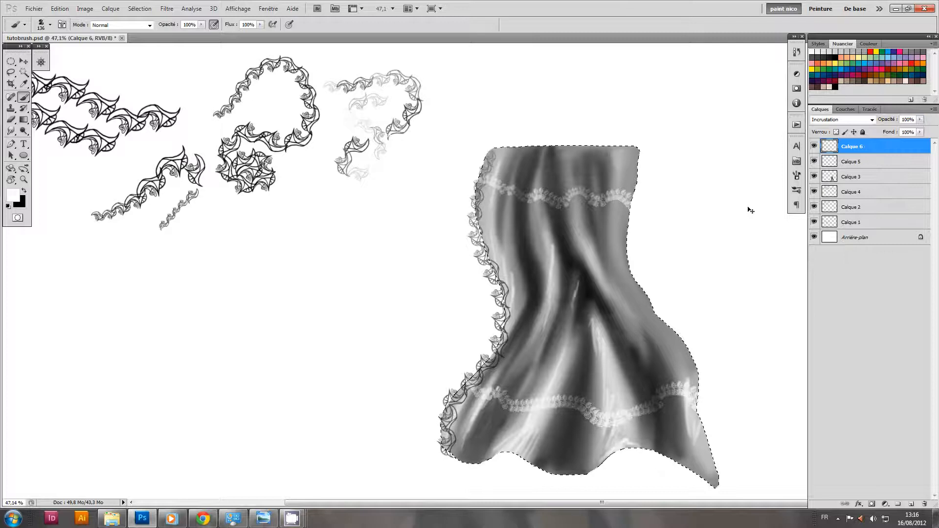
key(ctrl+z)
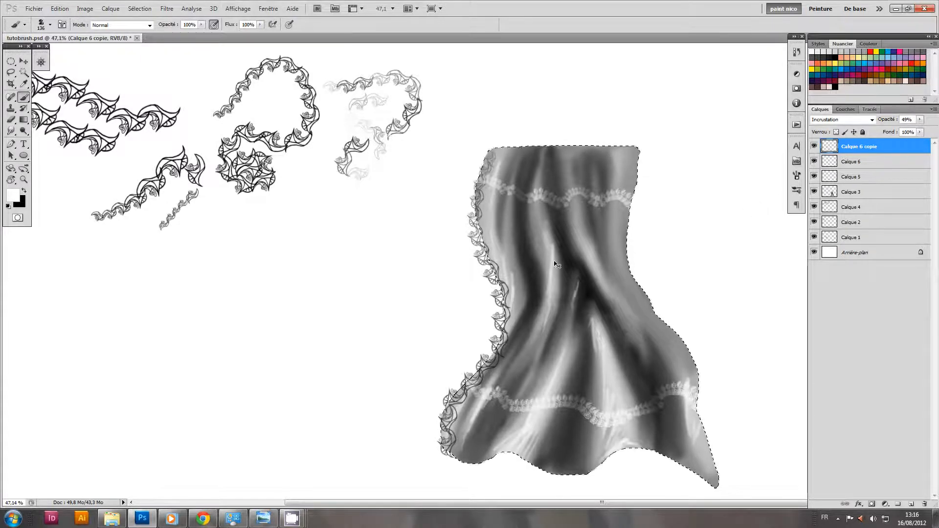
key(ctrl+e)
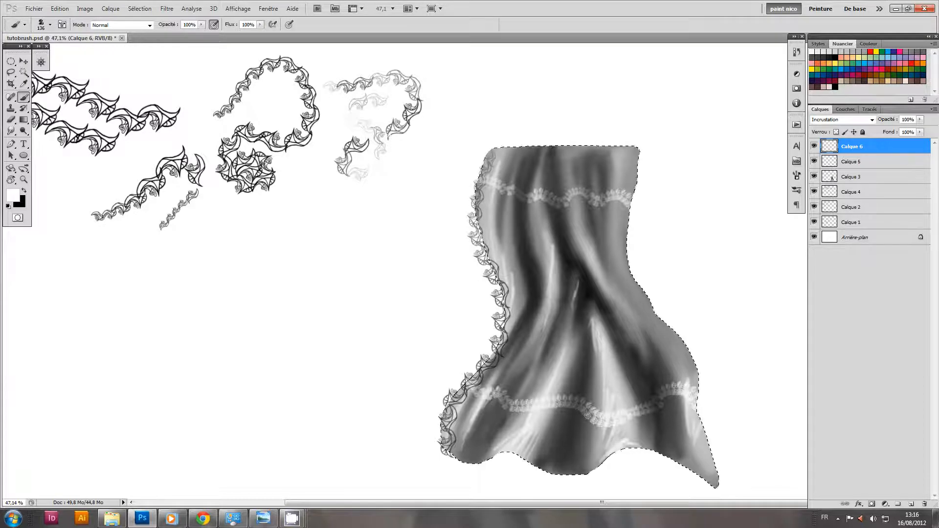
Choose the 140 px circular ornament brush tip.
scroll(569, 317, down, 2)
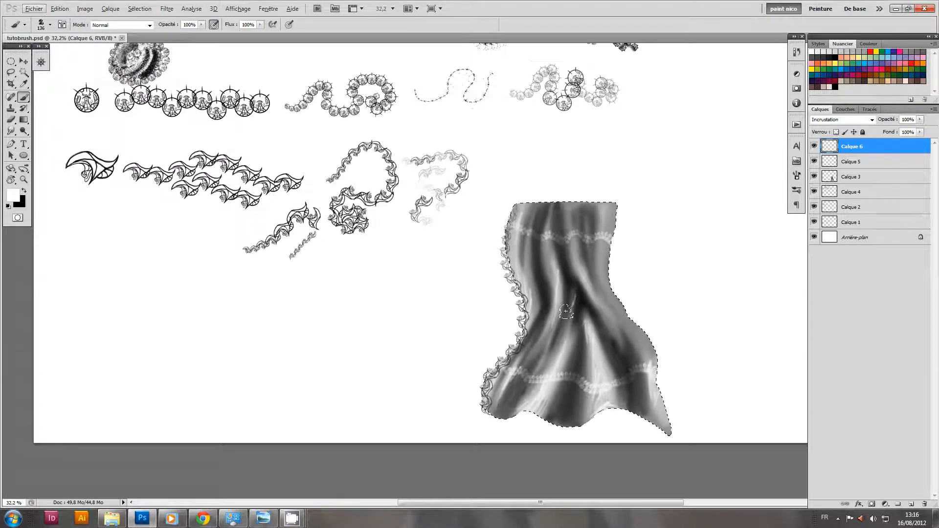
scroll(569, 348, up, 1)
drag(434, 313, 500, 484)
mouse_move(646, 448)
mouse_down()
mouse_move(495, 333)
mouse_move(507, 262)
mouse_up()
right_click(507, 263)
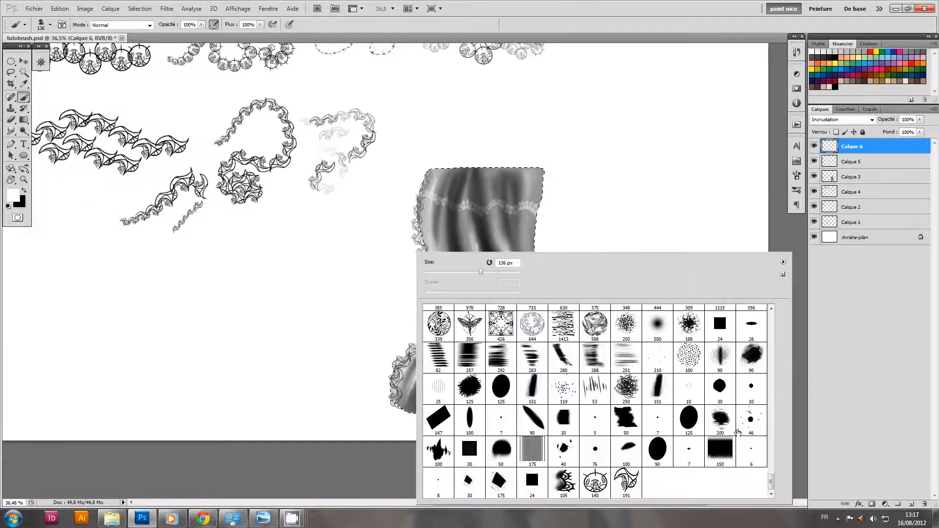
click(592, 489)
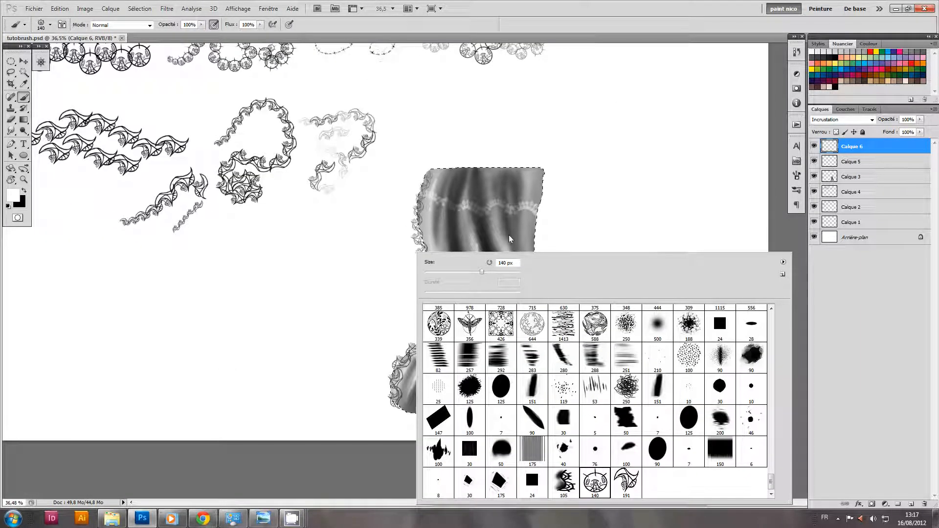
click(405, 268)
Clear the cloth selection, make black the foreground colour and add a new layer above Calque 6.
key(ctrl+d)
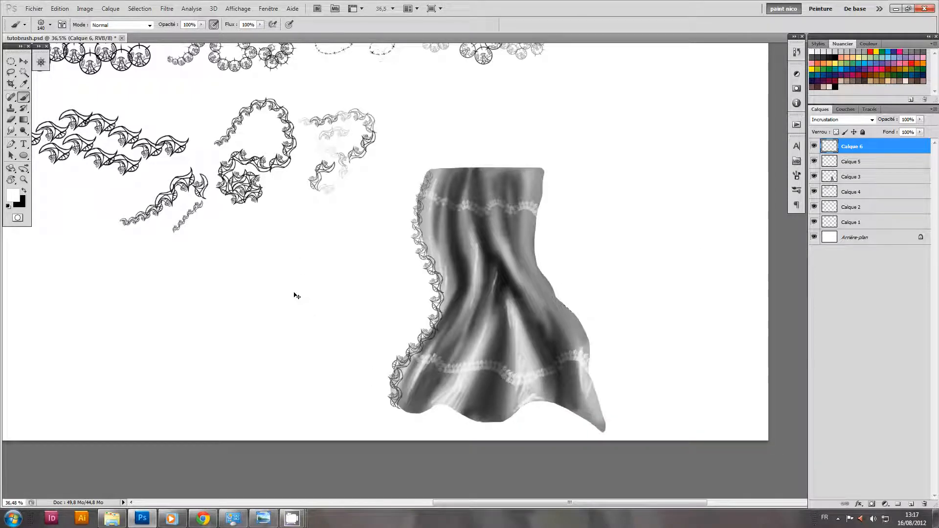
key(x)
click(909, 504)
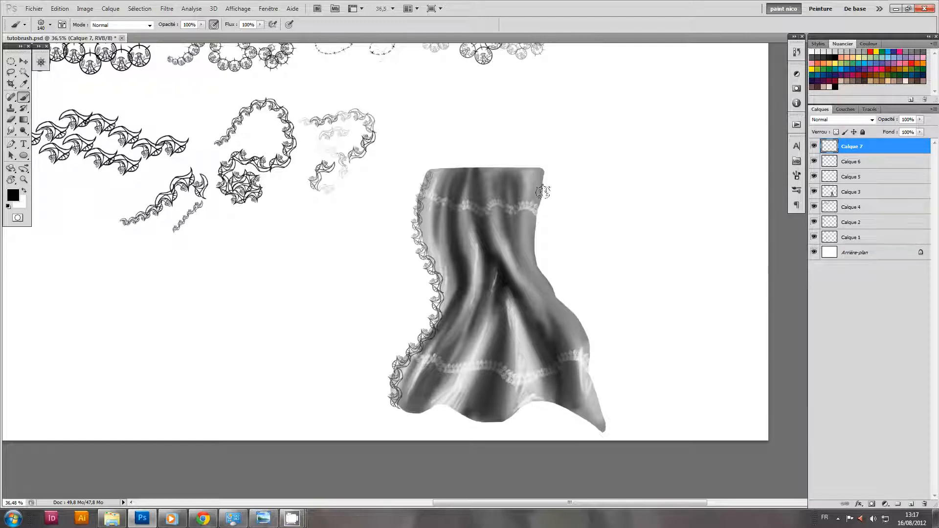
Enable Diffusion for the 140 px brush and compare plain and scattered test strokes beside the cloth, undoing each.
mouse_move(296, 324)
mouse_down()
mouse_move(341, 297)
mouse_move(353, 346)
mouse_up()
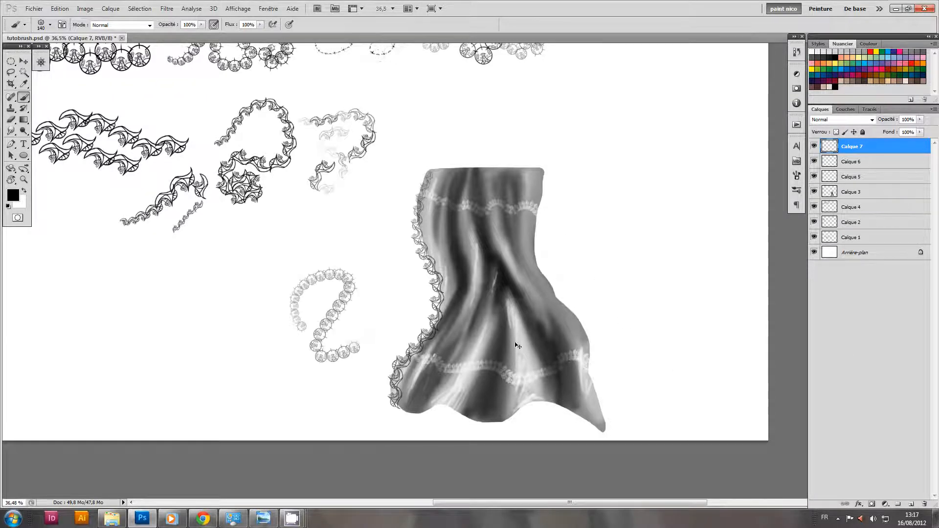
key(ctrl+z)
right_click(394, 263)
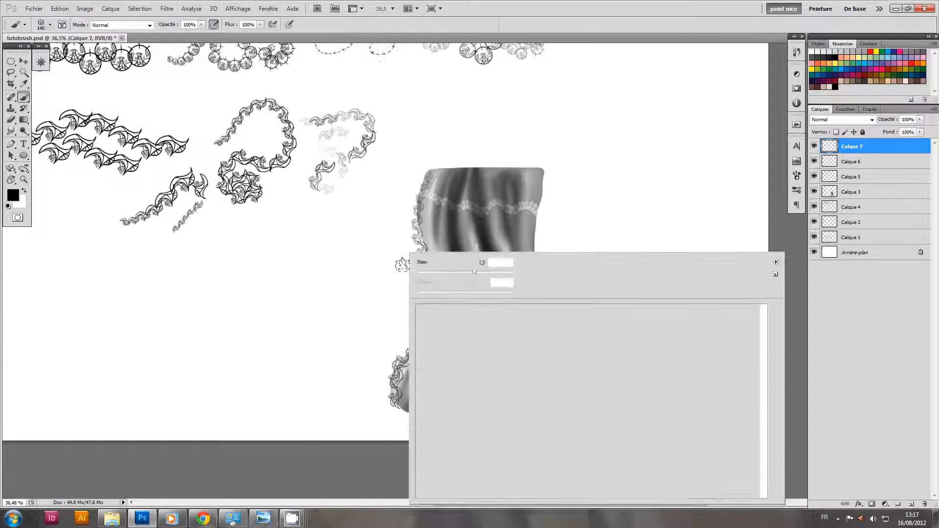
click(797, 176)
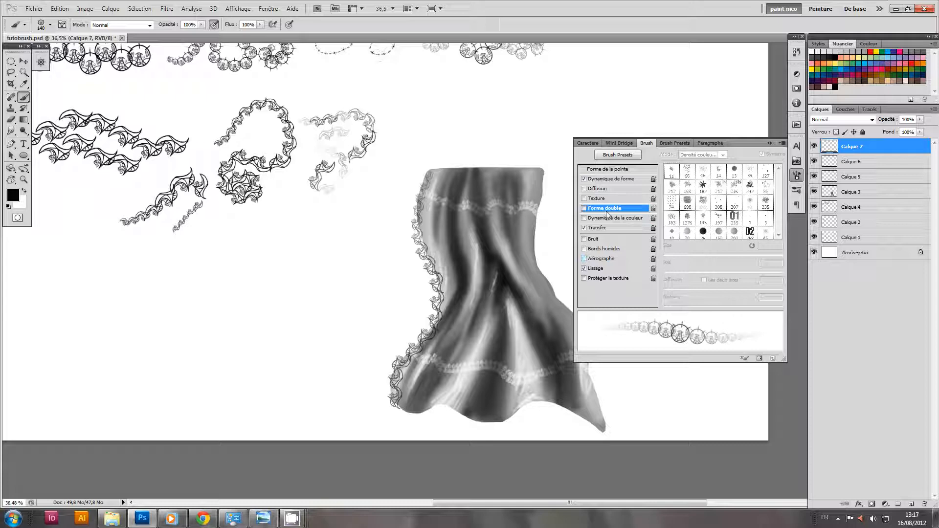
click(602, 190)
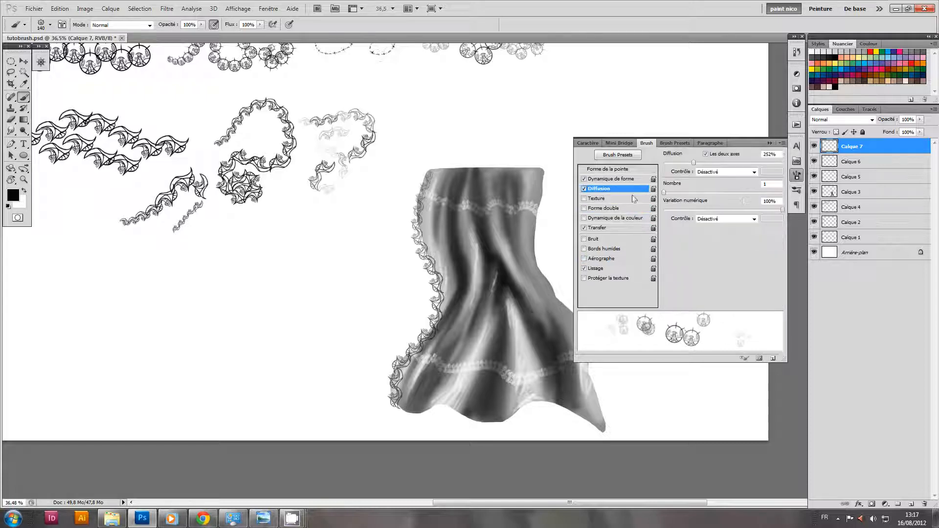
mouse_move(200, 306)
mouse_down()
mouse_move(269, 301)
mouse_move(251, 373)
mouse_move(357, 349)
mouse_up()
key(ctrl+z)
Increase the brush's Diffusion to 979% and paint a scattered test stroke beside the cloth, undoing it.
drag(694, 163, 780, 166)
mouse_move(258, 286)
mouse_down()
mouse_move(358, 228)
mouse_move(369, 295)
mouse_move(318, 346)
mouse_up()
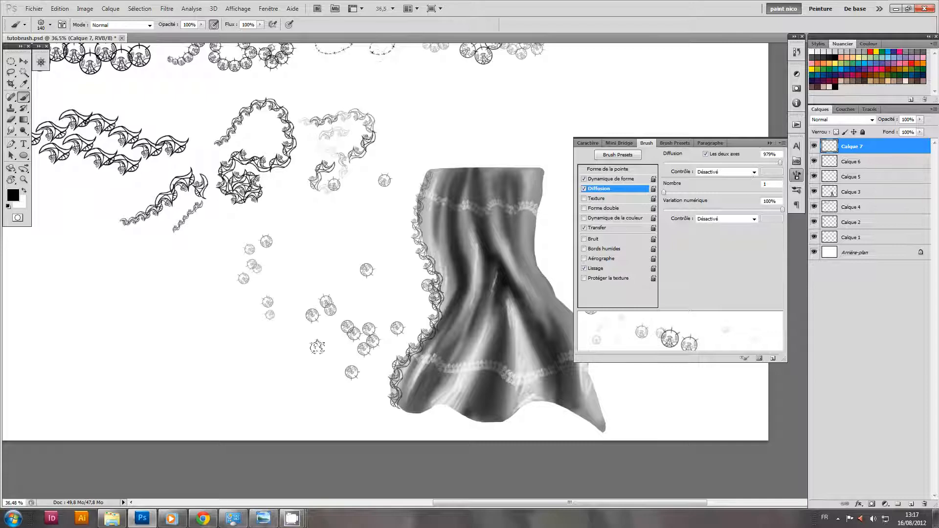
key(ctrl+z)
Load the outline of Calque 3 as a selection, keeping Calque 7 active, and make white the foreground colour.
ctrl+click(831, 196)
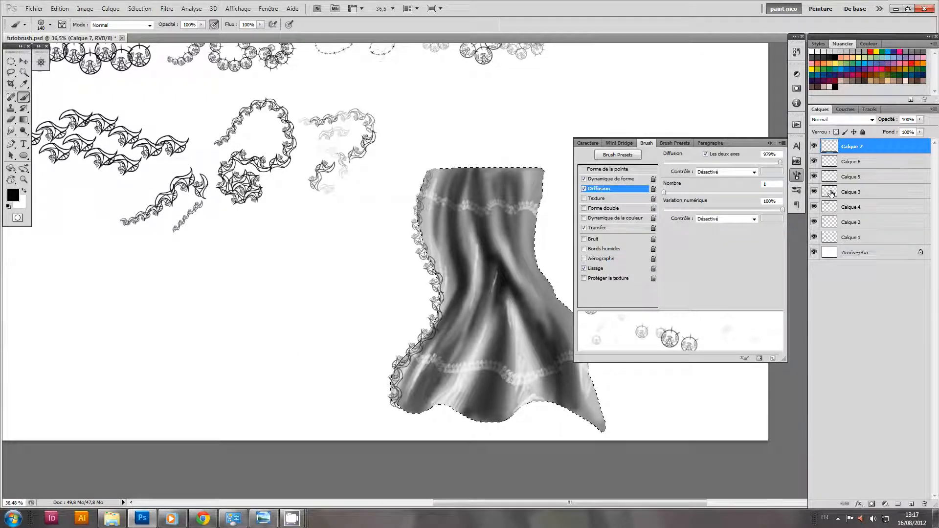
click(832, 194)
click(836, 149)
click(770, 144)
key(x)
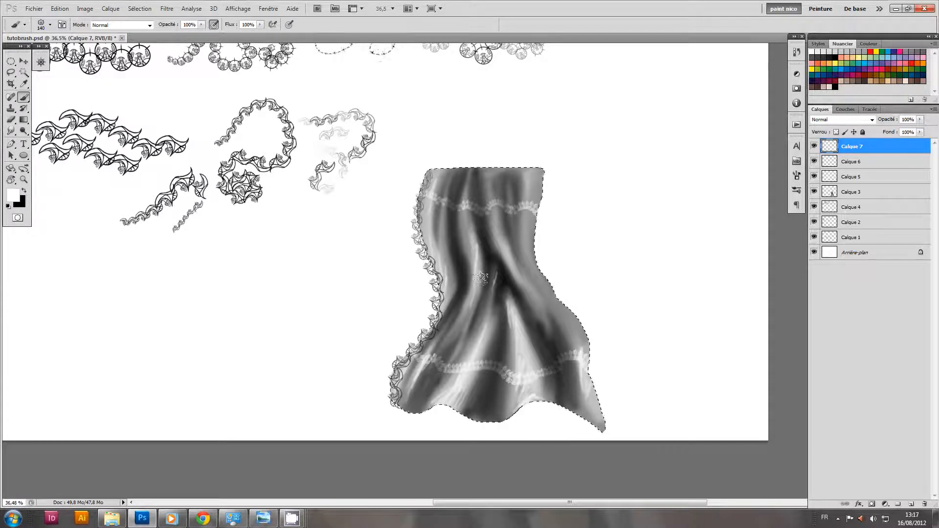
Set Calque 7 to the Incrustation blending mode and scatter white circular ornaments across the cloth.
click(842, 120)
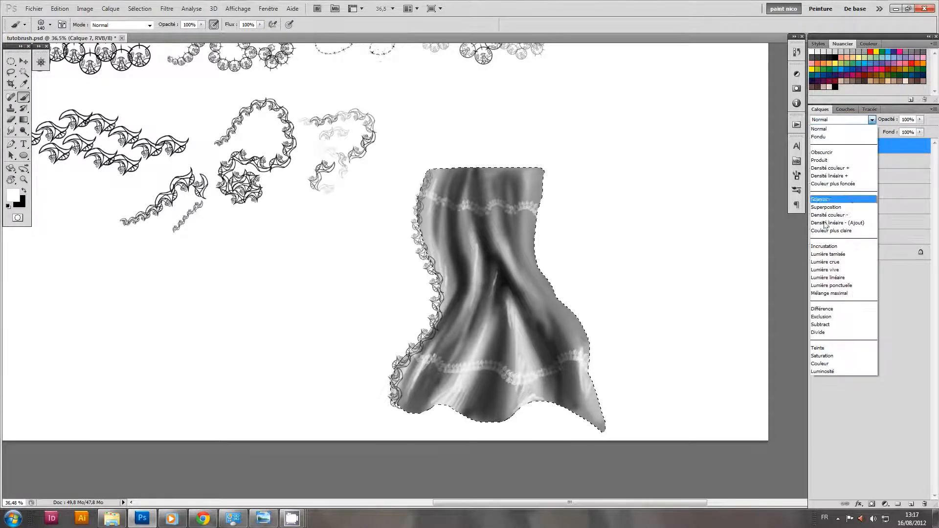
click(840, 248)
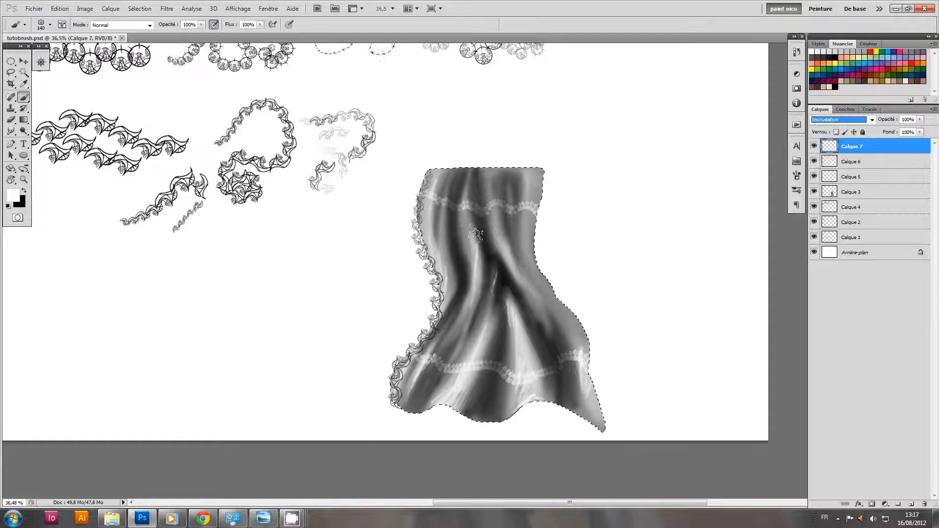
click(479, 182)
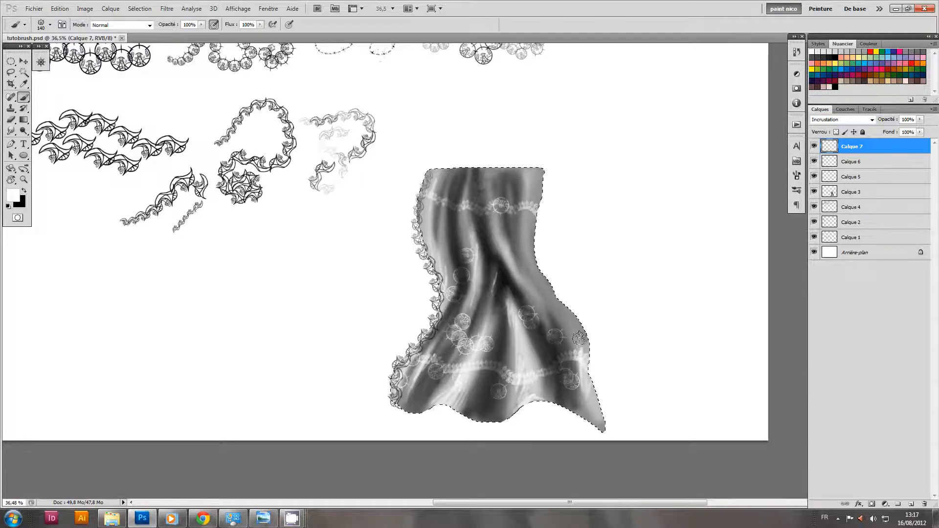
mouse_move(451, 228)
mouse_down()
mouse_move(463, 267)
mouse_move(513, 284)
mouse_move(530, 307)
mouse_move(478, 354)
mouse_up()
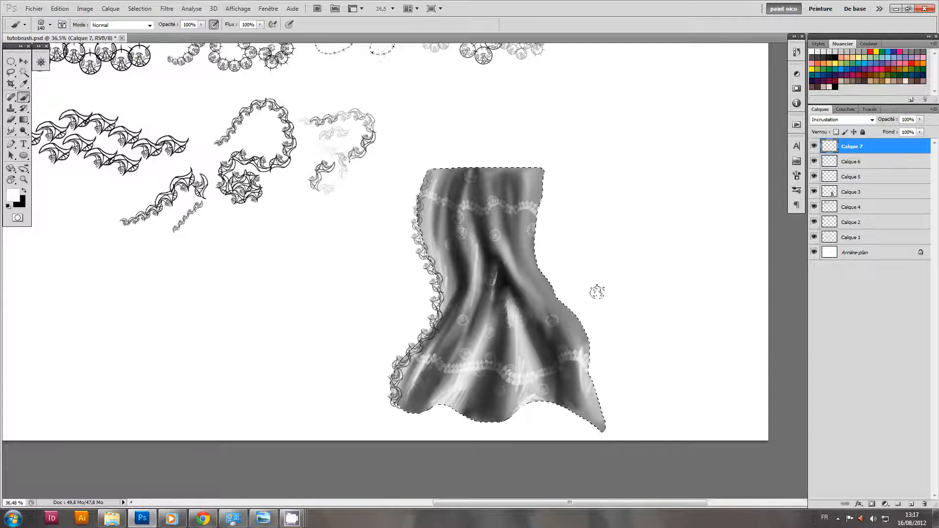
Switch to the Eraser tool and set it up with a 159 px tip for the ornaments on the cloth.
mouse_move(610, 313)
mouse_down()
mouse_move(598, 313)
mouse_move(618, 312)
mouse_up()
drag(522, 326, 531, 284)
key(e)
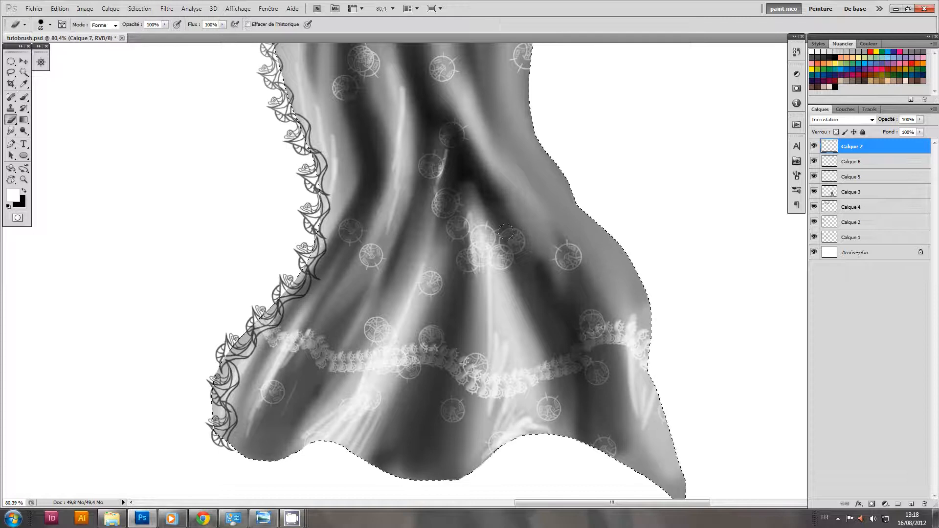
right_click(457, 223)
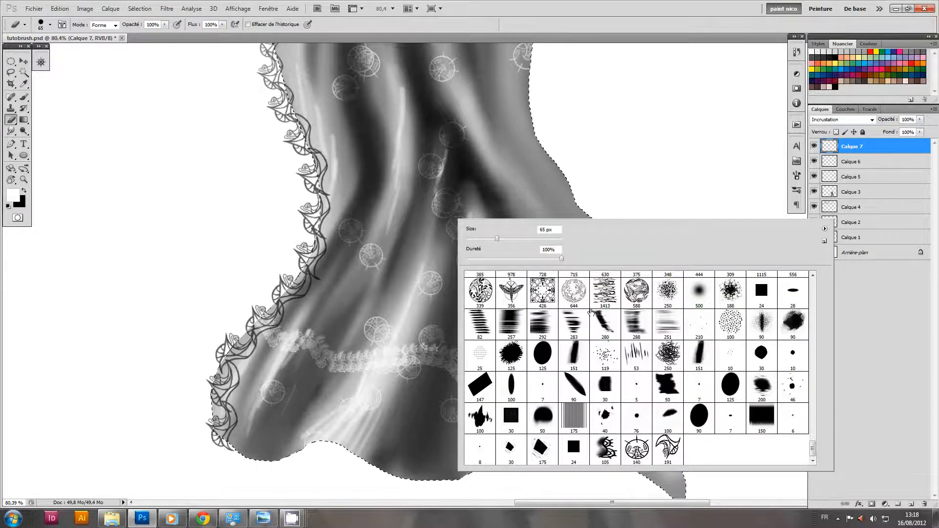
mouse_move(812, 447)
mouse_down()
mouse_move(813, 291)
mouse_move(810, 362)
mouse_move(787, 446)
mouse_up()
click(702, 384)
drag(420, 235, 351, 234)
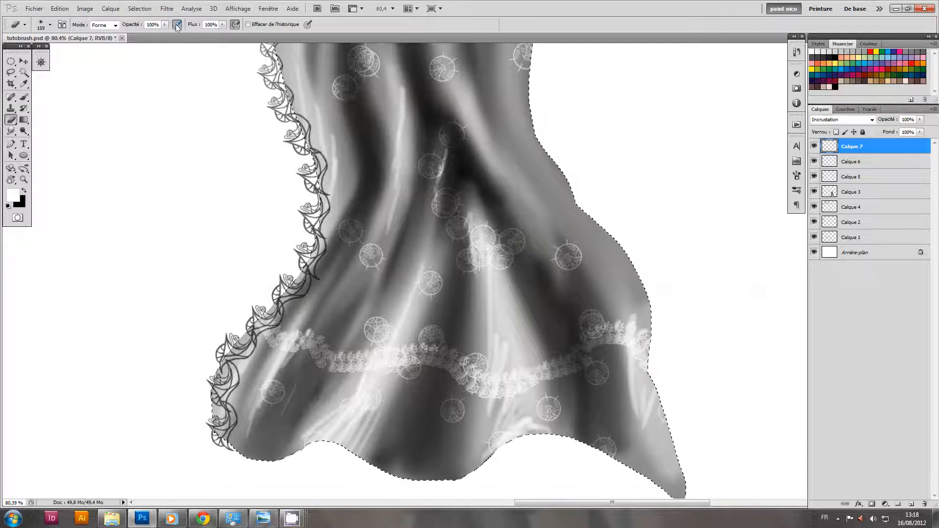
Partly erase the circular ornaments lying in the central and lower folds, reducing the eraser from 104 px to 36 px.
drag(509, 320, 518, 354)
drag(455, 208, 439, 219)
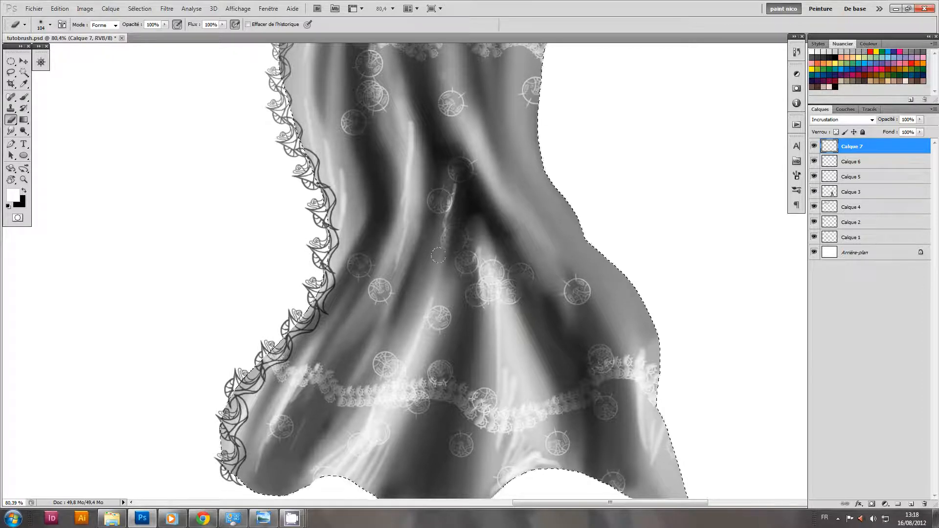
drag(419, 405, 419, 357)
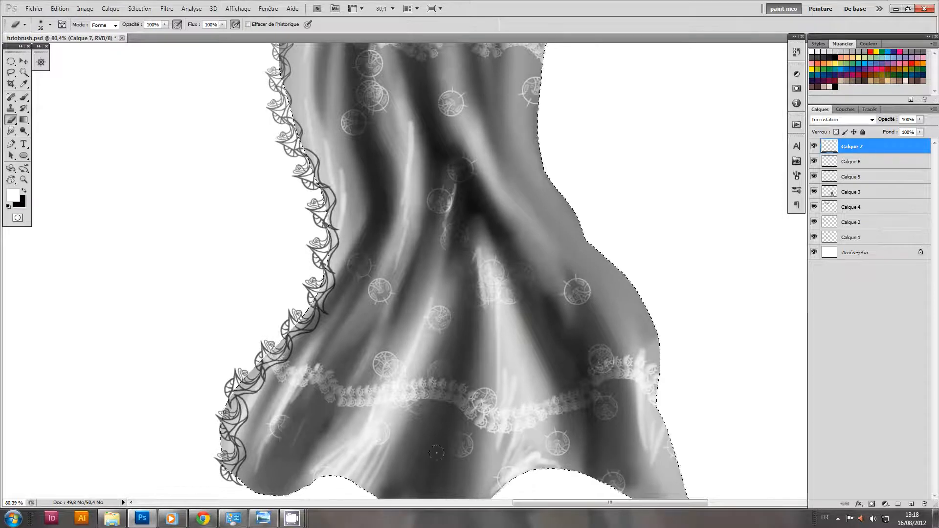
drag(598, 406, 595, 433)
Adjust the eraser between 12 px and 36 px and erase more ornament parts around the folds of Calque 7.
alt+right_click(587, 359)
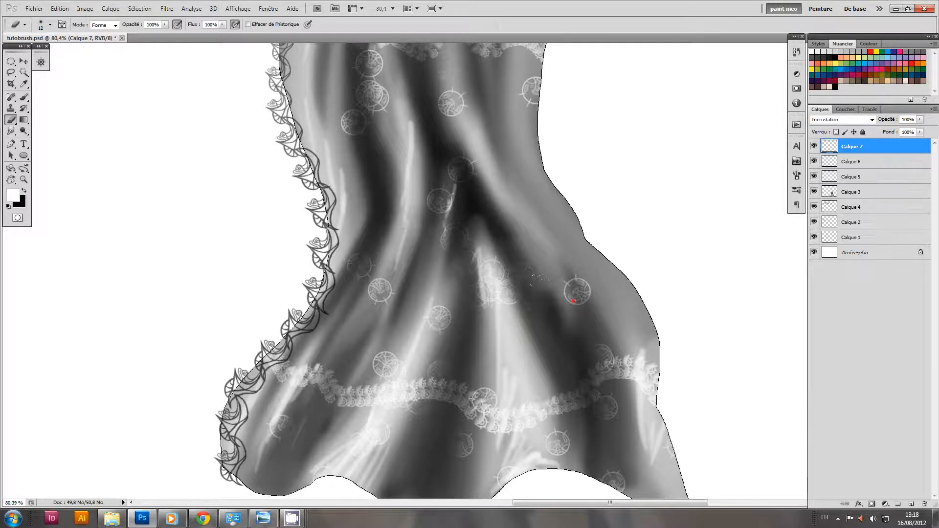
alt+right_click(573, 301)
drag(533, 313, 549, 374)
mouse_move(513, 347)
mouse_down()
mouse_move(544, 362)
mouse_move(534, 356)
mouse_up()
drag(440, 273, 451, 298)
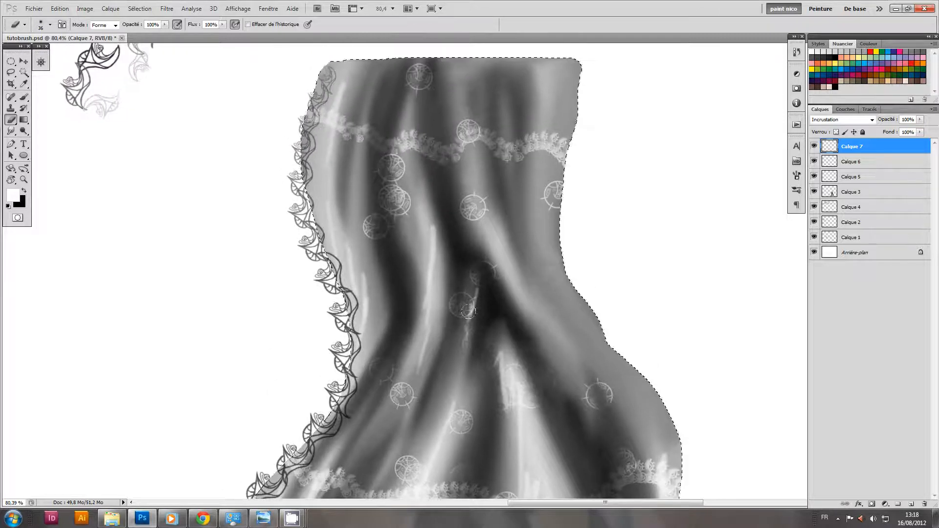
Erase further parts of the circular ornaments in the upper and middle folds of Calque 7 with the 36 px eraser.
scroll(480, 323, up, 4)
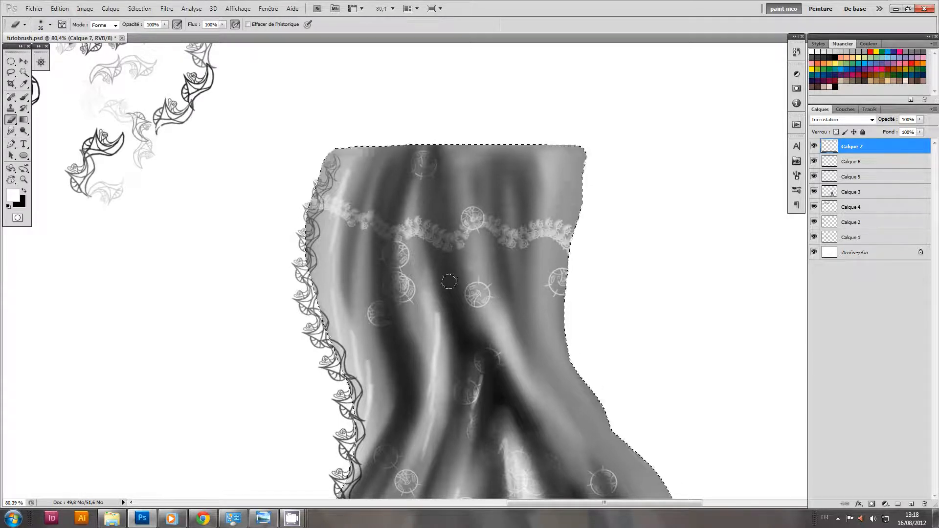
drag(509, 314, 477, 316)
drag(482, 372, 484, 339)
mouse_move(519, 303)
mouse_down()
mouse_move(510, 311)
mouse_move(516, 317)
mouse_up()
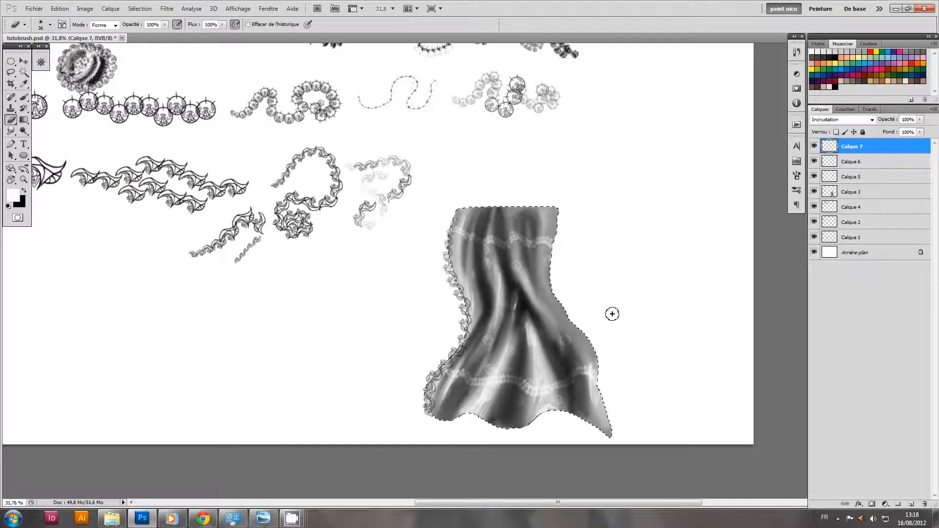
scroll(598, 317, up, 2)
drag(527, 316, 585, 290)
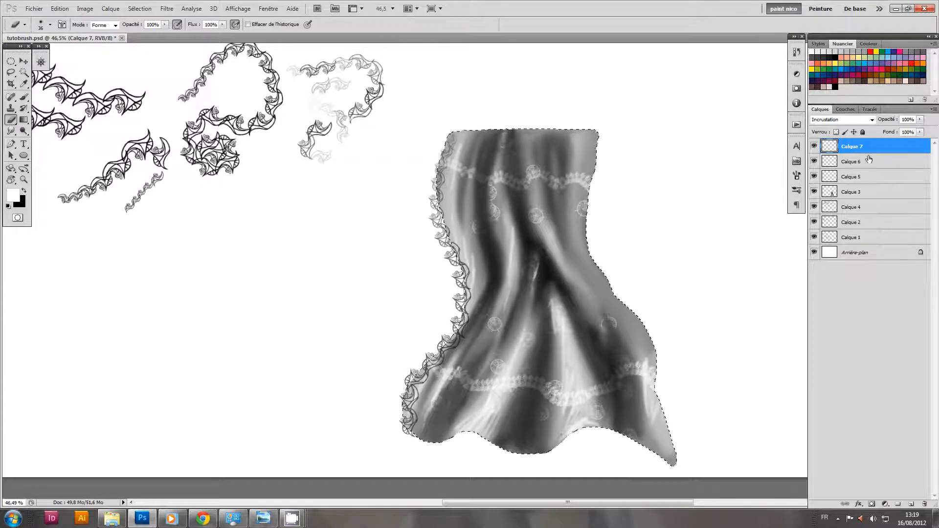
Try a colour overlay in red ff0000 on the circular ornaments of Calque 7.
double_click(818, 147)
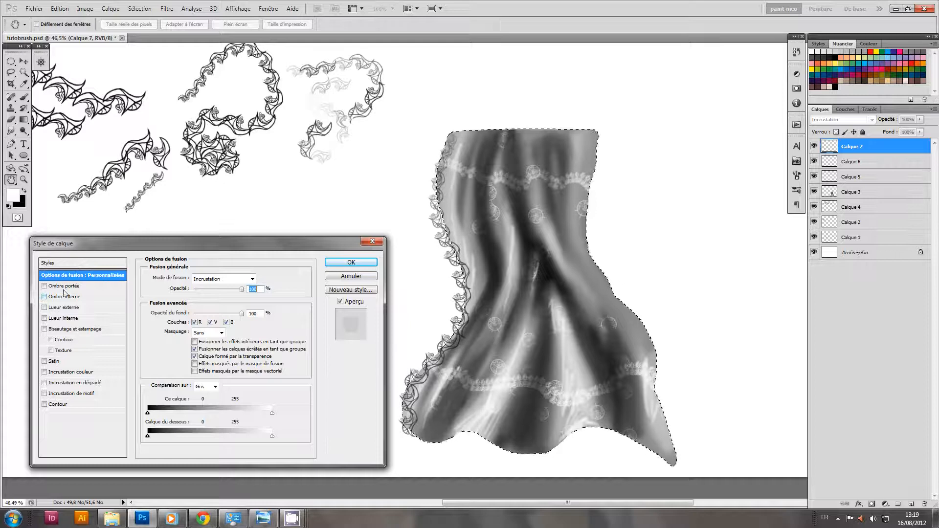
click(71, 372)
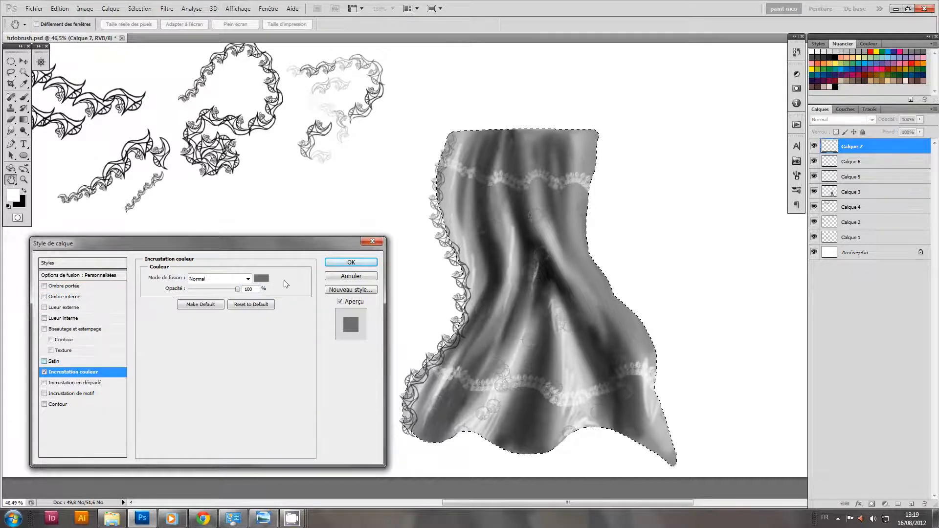
click(262, 278)
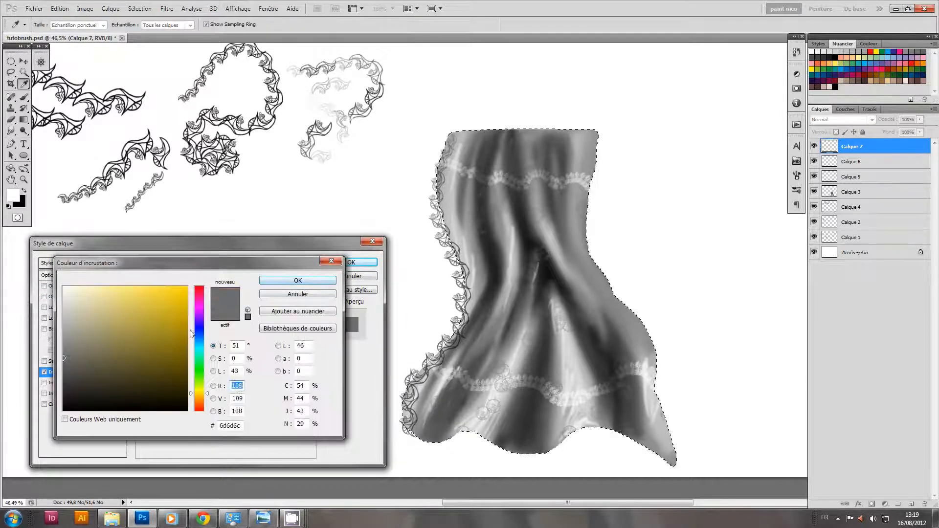
drag(203, 299, 203, 284)
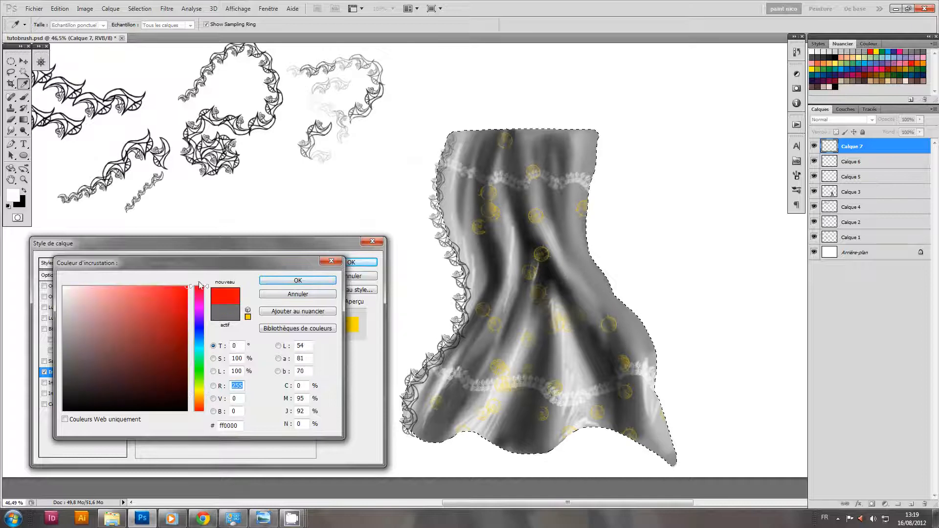
click(291, 282)
Try blending modes from Incrustation to Produit and a lower opacity for the red overlay, and discard the layer style.
click(230, 279)
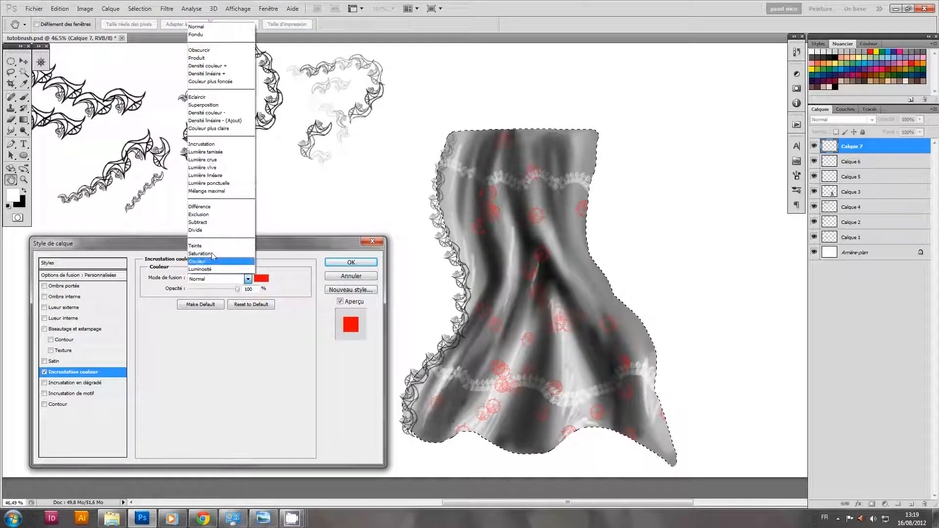
click(211, 145)
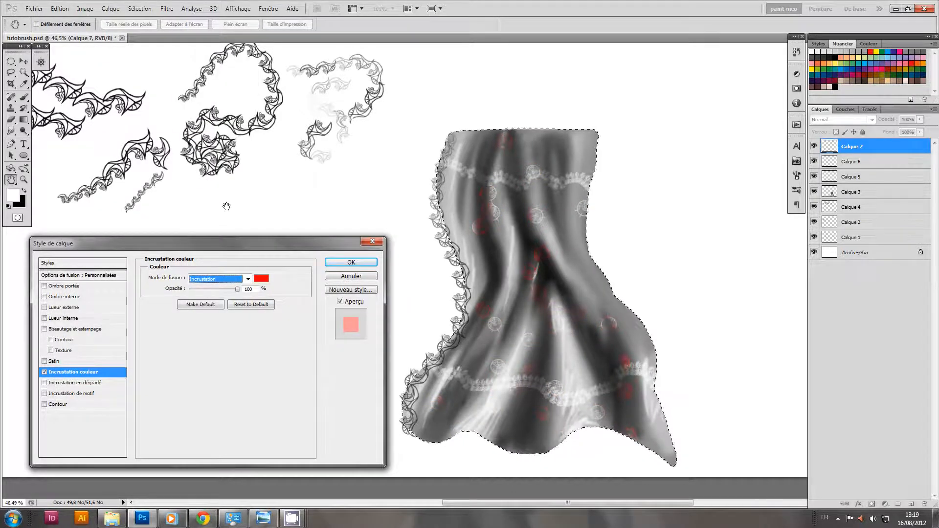
click(225, 277)
click(225, 277)
key(Up)
key(Up)
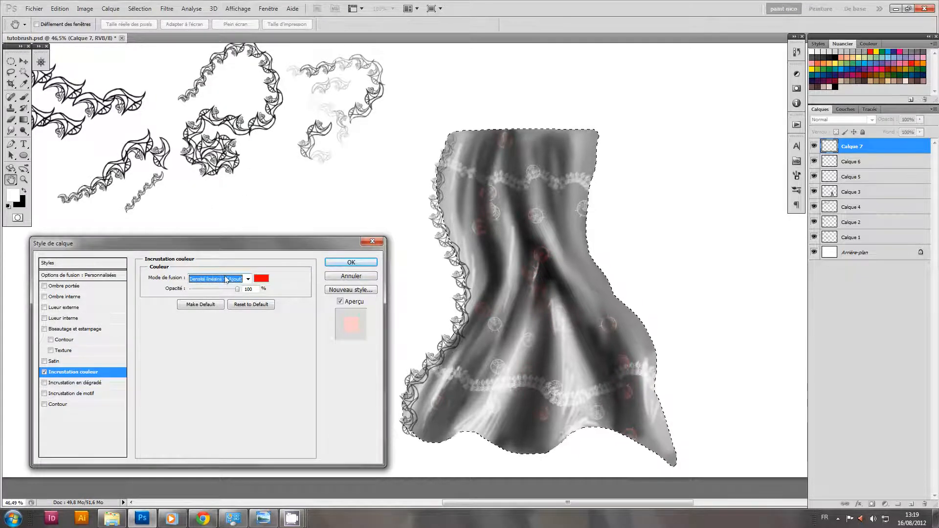
key(Up)
key(Up)
key(Up)
key(Up)
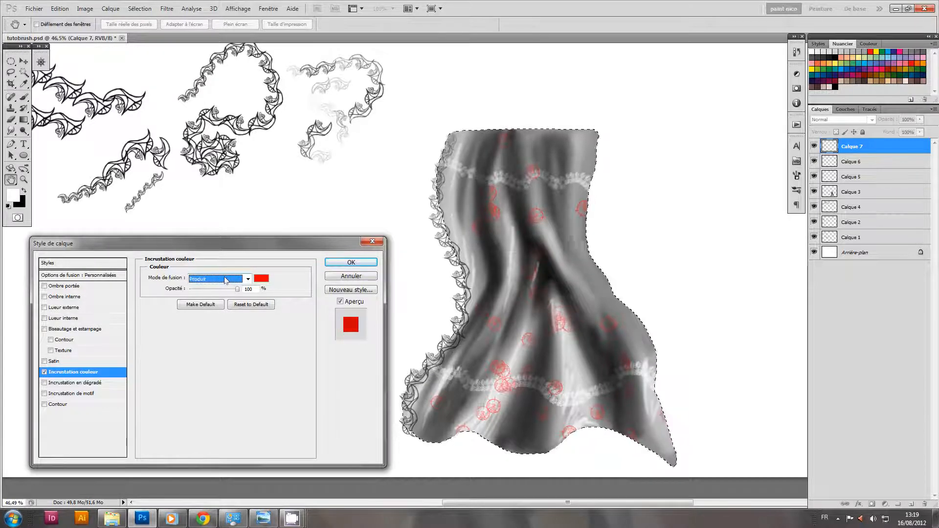
mouse_move(238, 289)
mouse_down()
mouse_move(208, 293)
mouse_move(236, 296)
mouse_up()
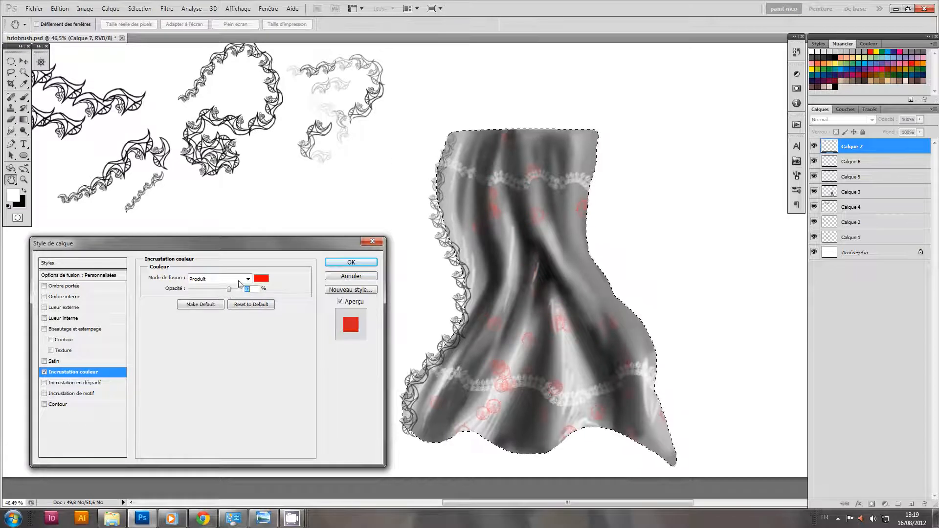
click(345, 277)
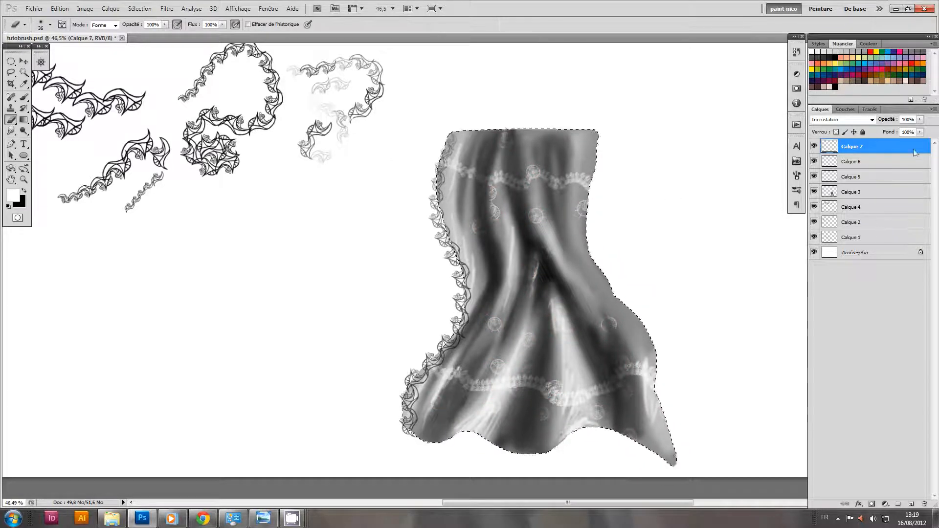
Add a new layer directly above Calque 3 and set up a soft round brush enlarged to 431 px.
click(834, 161)
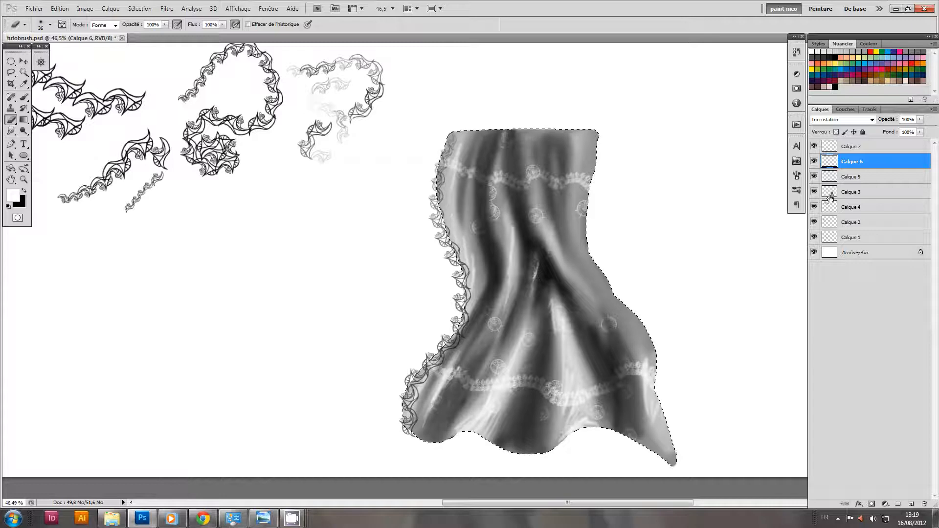
click(831, 195)
click(912, 505)
key(b)
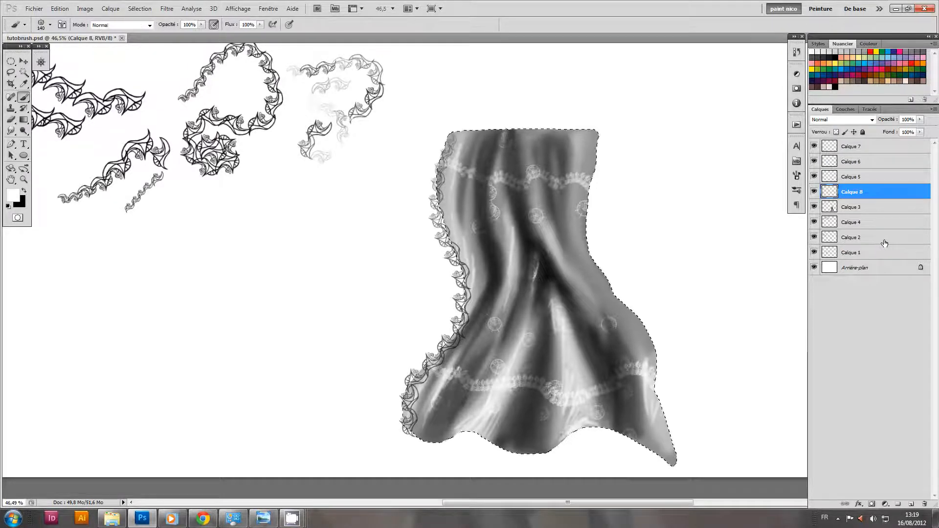
right_click(463, 236)
click(710, 390)
alt+right_click(520, 186)
Set the new layer to the Couleur blending mode and paint the whole cloth with a dark magenta swatch.
click(859, 73)
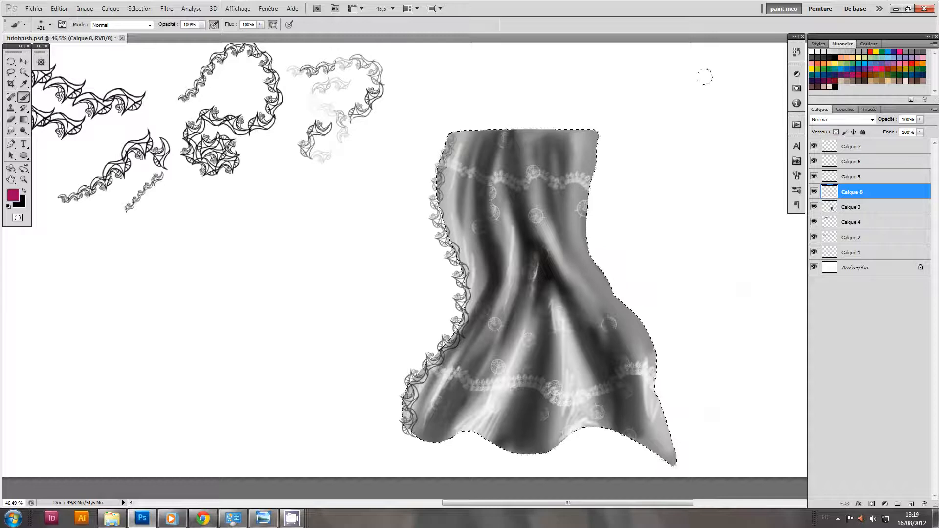
click(872, 120)
click(820, 364)
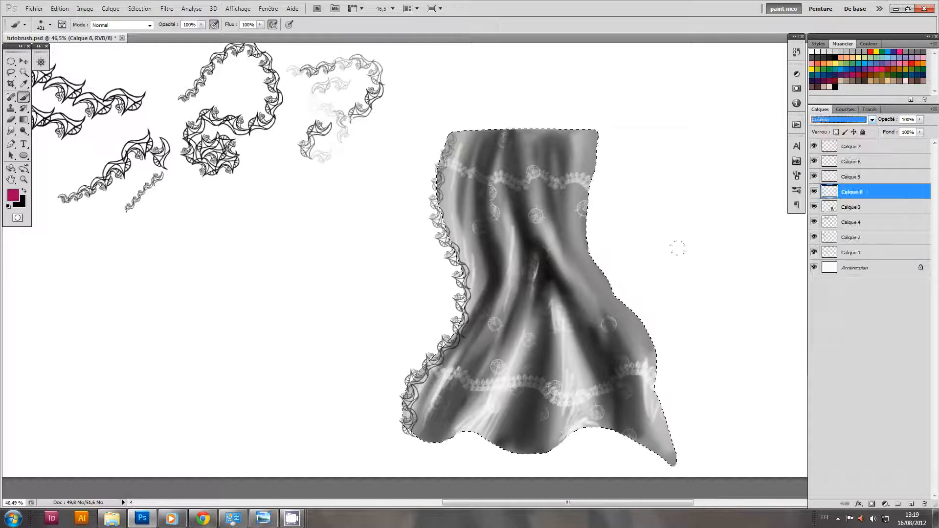
mouse_move(414, 265)
mouse_down()
mouse_move(367, 322)
mouse_move(512, 365)
mouse_up()
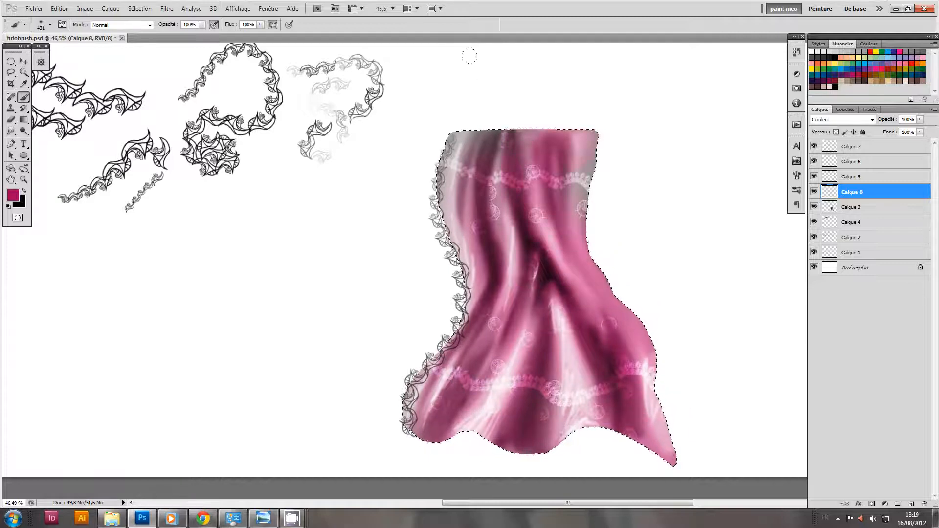
drag(578, 294, 555, 287)
mouse_move(582, 241)
mouse_down()
mouse_move(591, 237)
mouse_move(575, 251)
mouse_up()
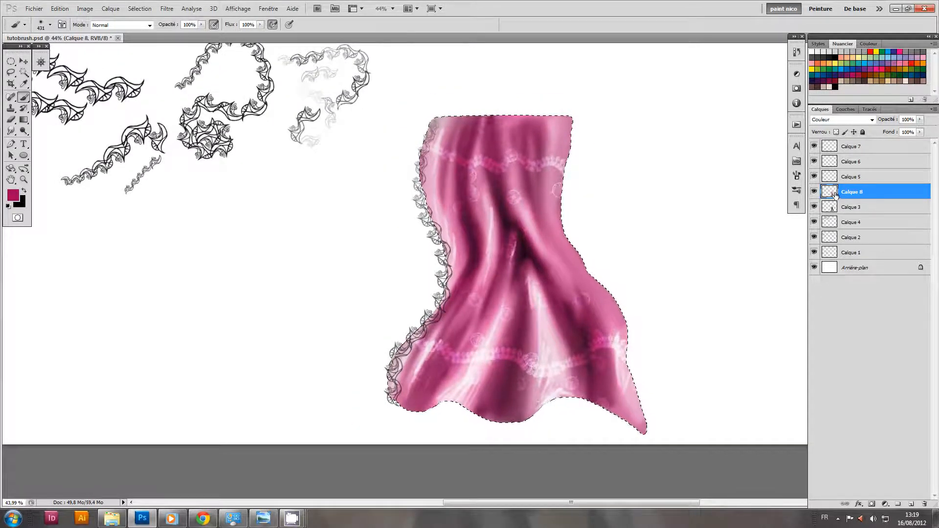
Try the Produit blending mode on Calque 8 and return the layer to Couleur.
click(841, 119)
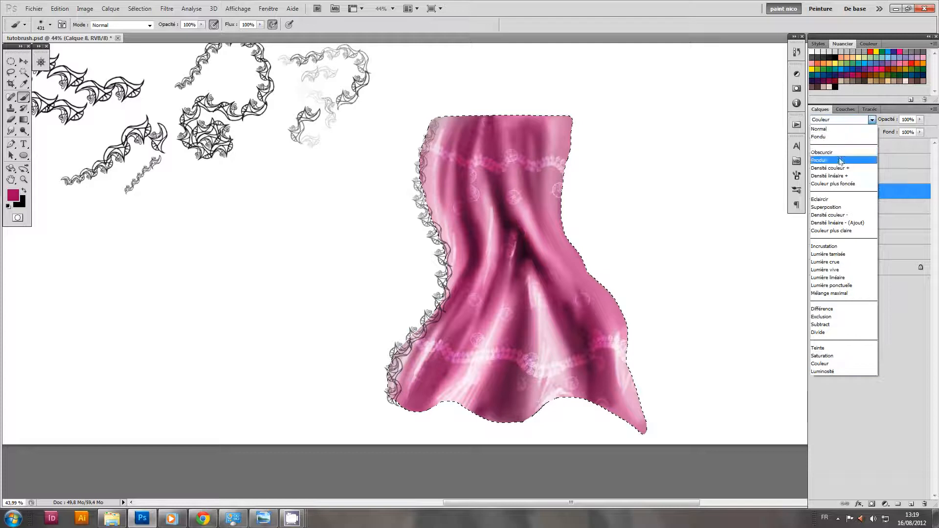
click(841, 160)
drag(486, 211, 457, 206)
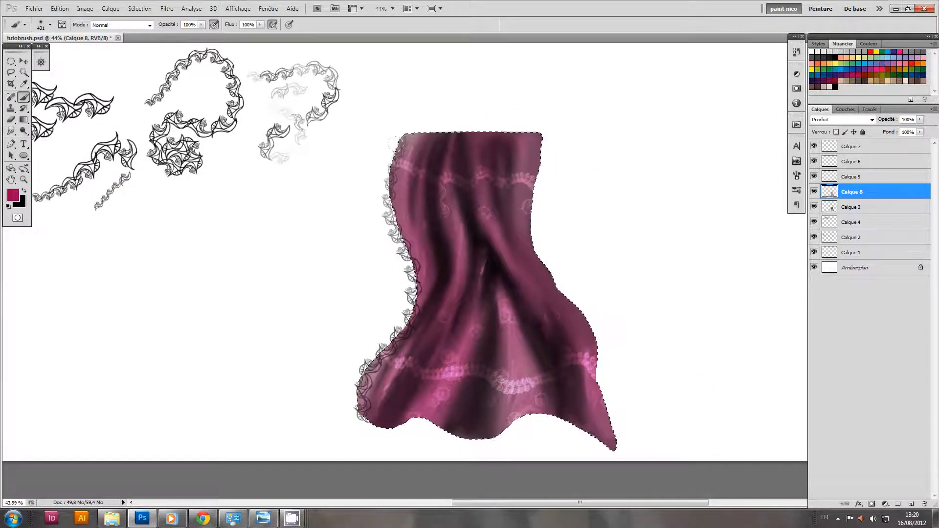
click(845, 120)
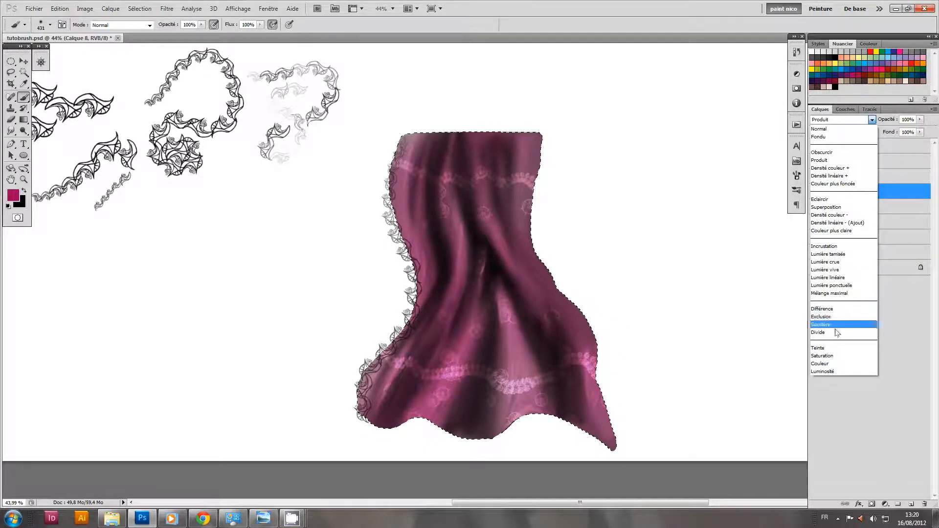
click(823, 364)
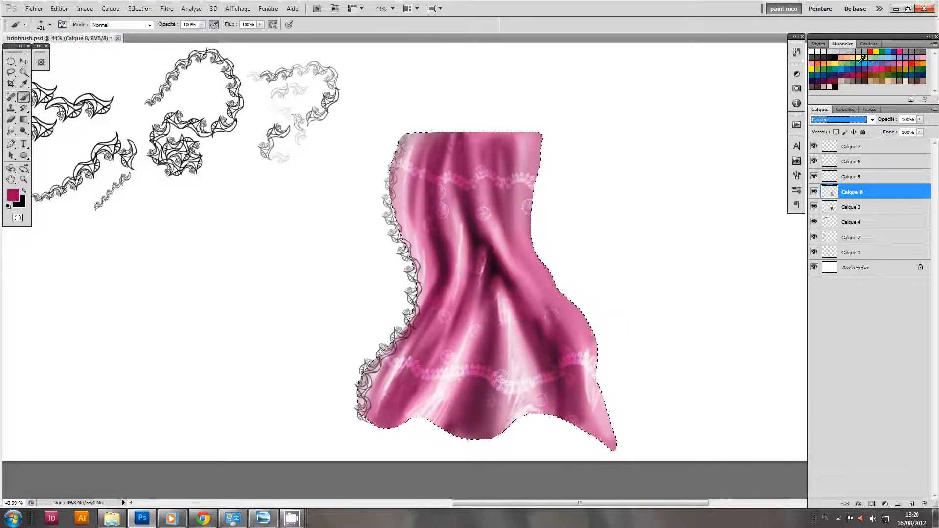
Tint the light folds in the cloth's lower part with a light orange swatch, reducing the brush to 117 px.
click(842, 56)
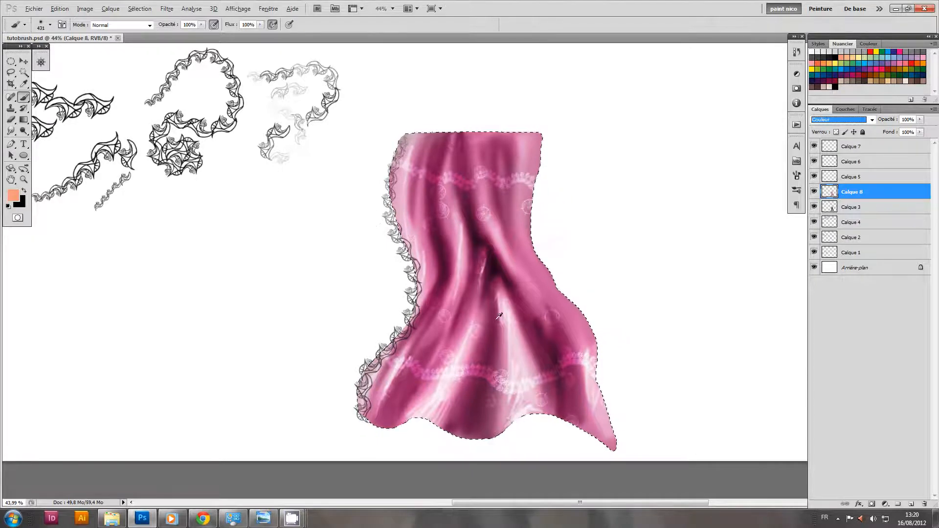
drag(497, 320, 463, 332)
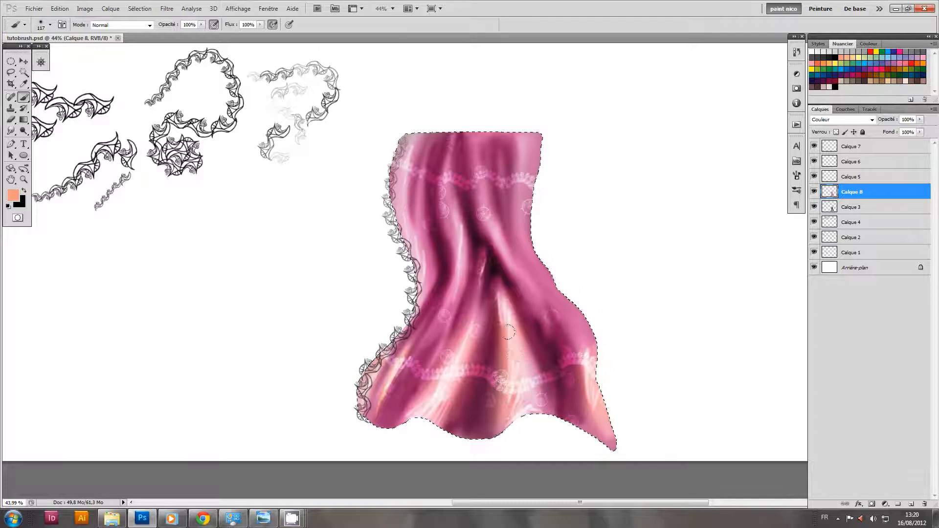
drag(505, 269, 530, 359)
drag(440, 293, 436, 294)
drag(499, 306, 488, 307)
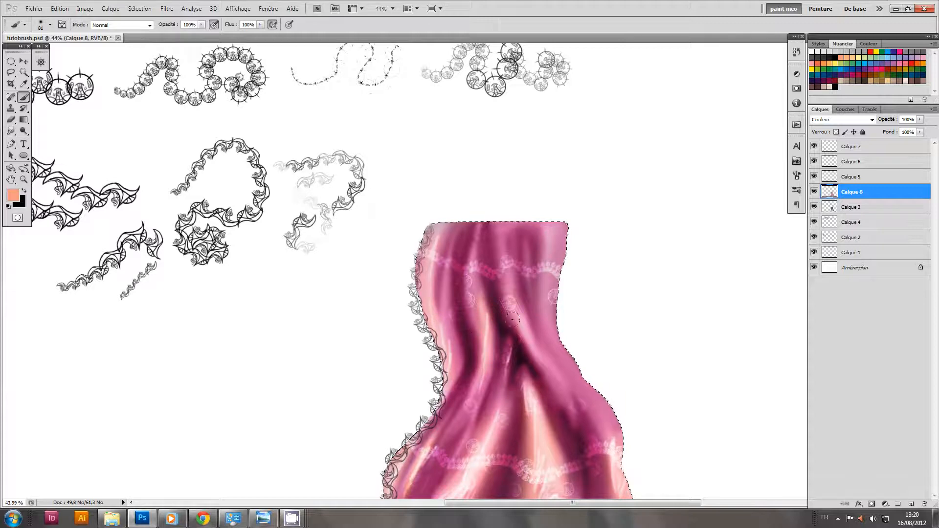
Brush light orange over the cloth's right hip and upper folds, reducing the brush to 37 px.
drag(558, 364, 535, 300)
click(558, 332)
mouse_move(592, 354)
mouse_down()
mouse_move(560, 354)
mouse_move(542, 325)
mouse_move(556, 336)
mouse_up()
drag(463, 200, 445, 199)
drag(443, 217, 462, 219)
drag(458, 193, 447, 194)
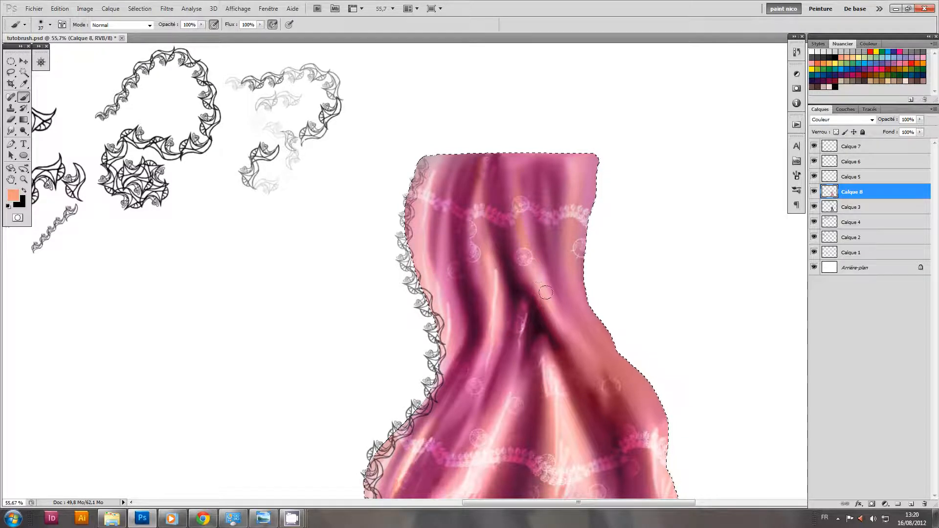
Add more light orange tints along the central and left folds, enlarging the brush to 109 px.
drag(557, 382, 539, 254)
mouse_move(469, 313)
mouse_down()
mouse_move(489, 316)
mouse_move(471, 284)
mouse_move(459, 283)
mouse_up()
drag(459, 283, 481, 337)
mouse_move(512, 296)
mouse_down()
mouse_move(526, 311)
mouse_move(500, 307)
mouse_up()
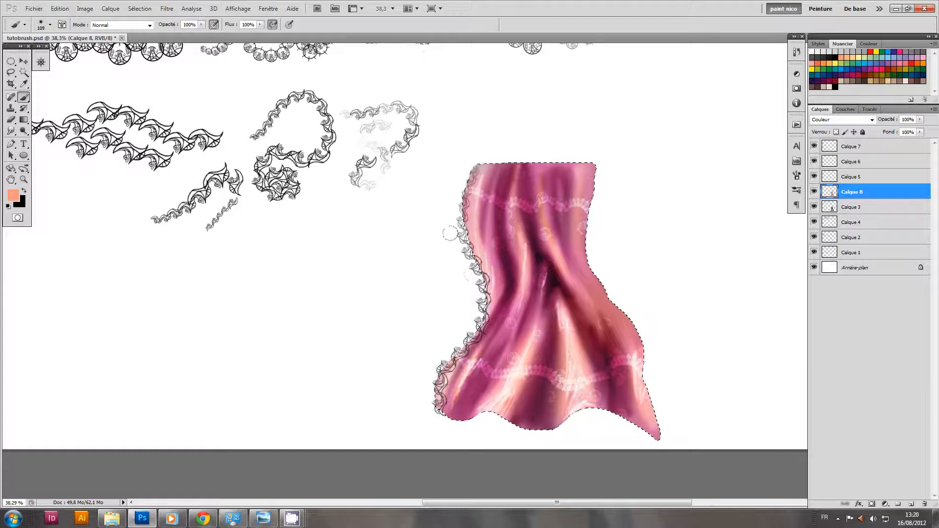
Save the document and clear the selection around the cloth.
drag(465, 313, 495, 316)
drag(405, 358, 485, 349)
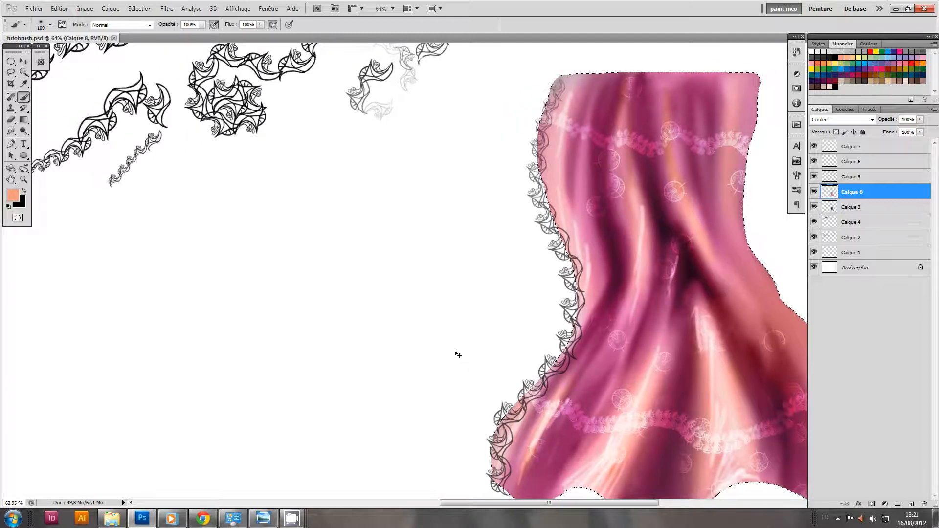
drag(489, 308, 475, 360)
drag(536, 333, 566, 353)
drag(536, 368, 541, 348)
drag(621, 294, 681, 356)
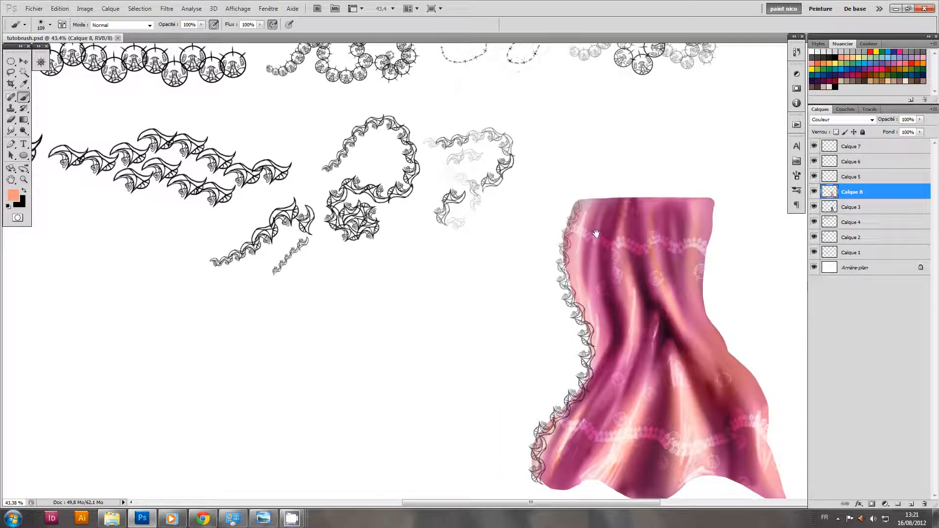
Make Calque 5 the active layer and choose the 140 px circular ornament brush, reduced to 66 px.
click(814, 177)
click(815, 176)
click(856, 176)
right_click(341, 257)
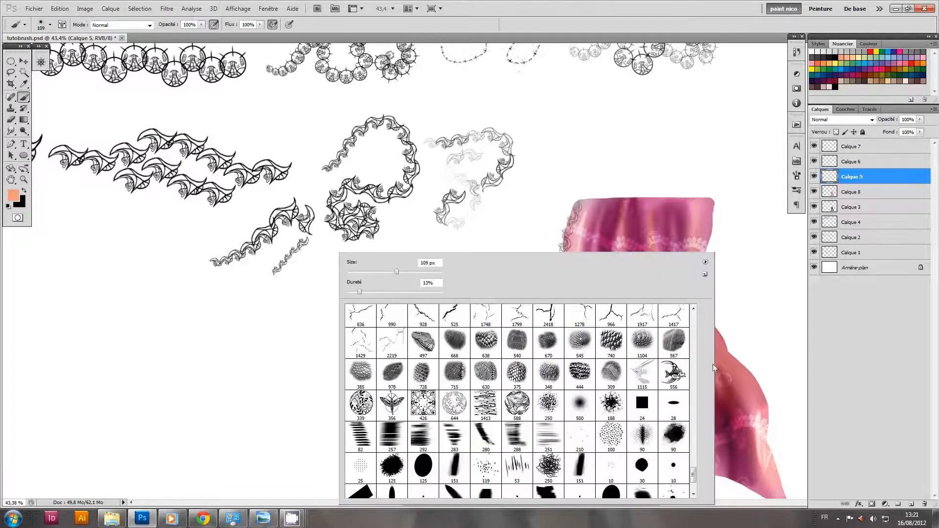
drag(692, 473, 694, 484)
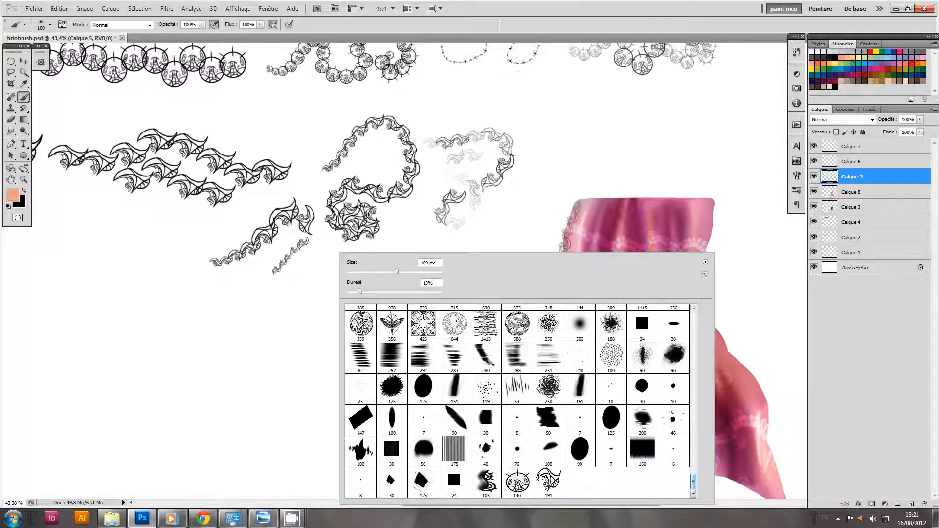
click(518, 484)
click(540, 220)
alt+right_click(541, 220)
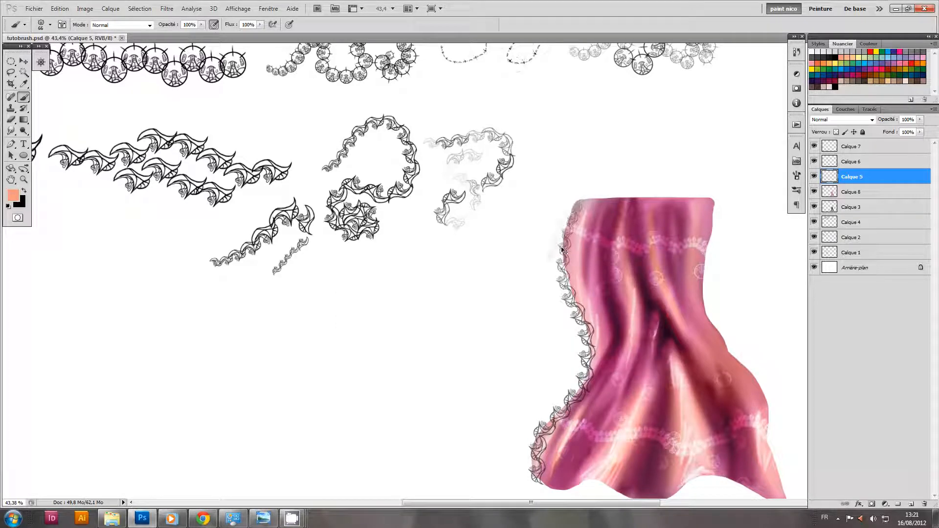
Paint a black chain of small circular ornaments along the cloth's left edge, outside the existing trim.
key(d)
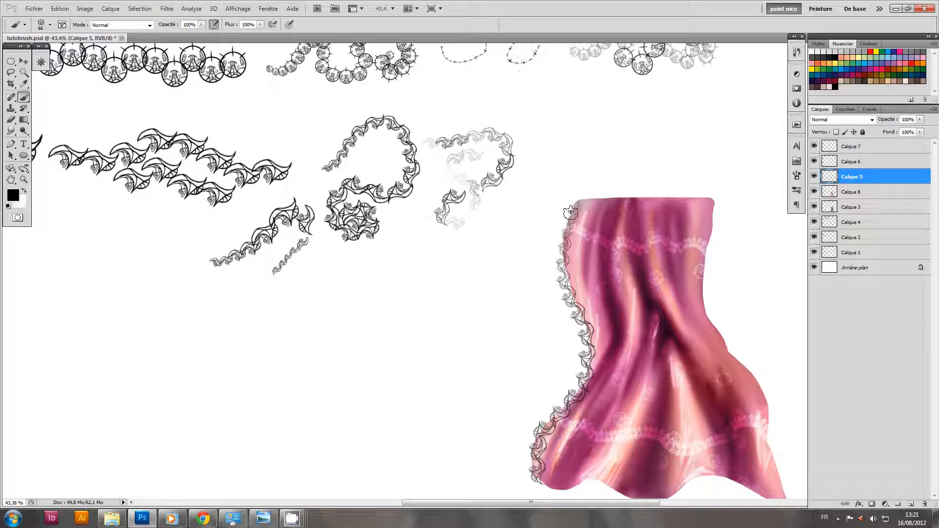
mouse_move(574, 199)
mouse_down()
mouse_move(557, 253)
mouse_move(579, 370)
mouse_move(532, 433)
mouse_move(527, 482)
mouse_up()
drag(653, 316, 592, 279)
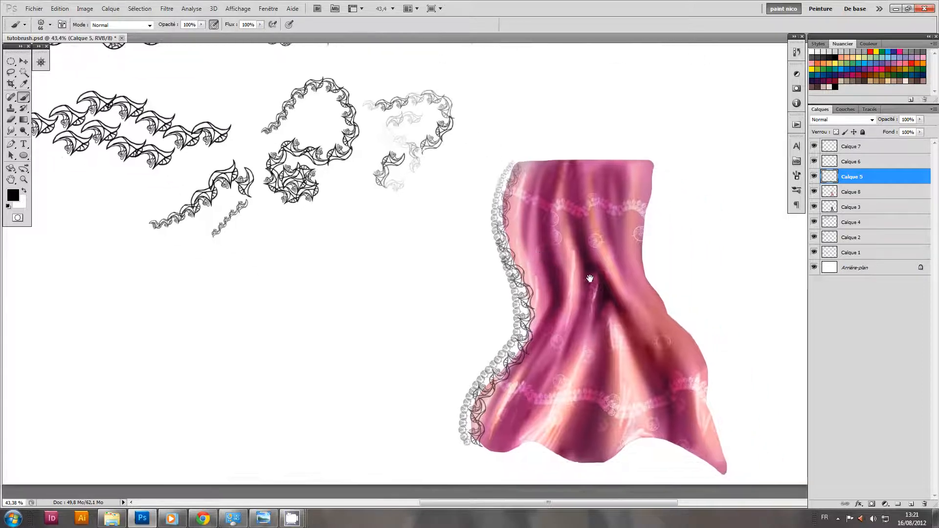
Save the document after finishing the ornament chain along the cloth's edge.
scroll(594, 271, down, 4)
drag(525, 335, 557, 352)
key(ctrl+s)
scroll(427, 422, down, 1)
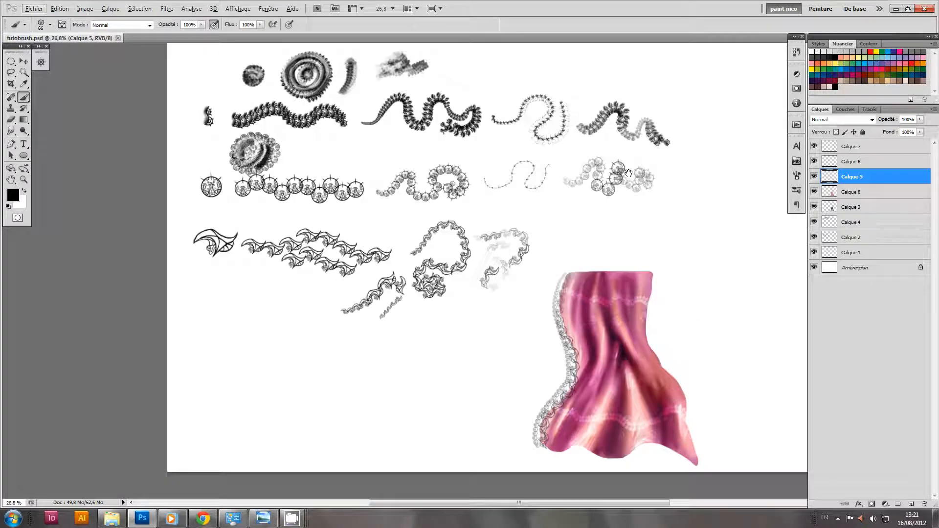
Examine the rows of brush samples and shaded test shapes across the canvas.
drag(647, 147, 626, 217)
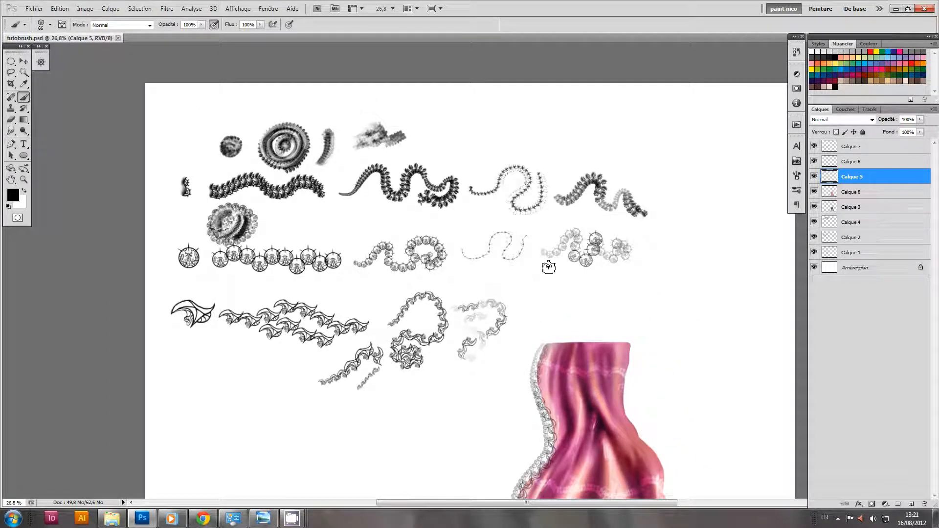
scroll(273, 107, up, 3)
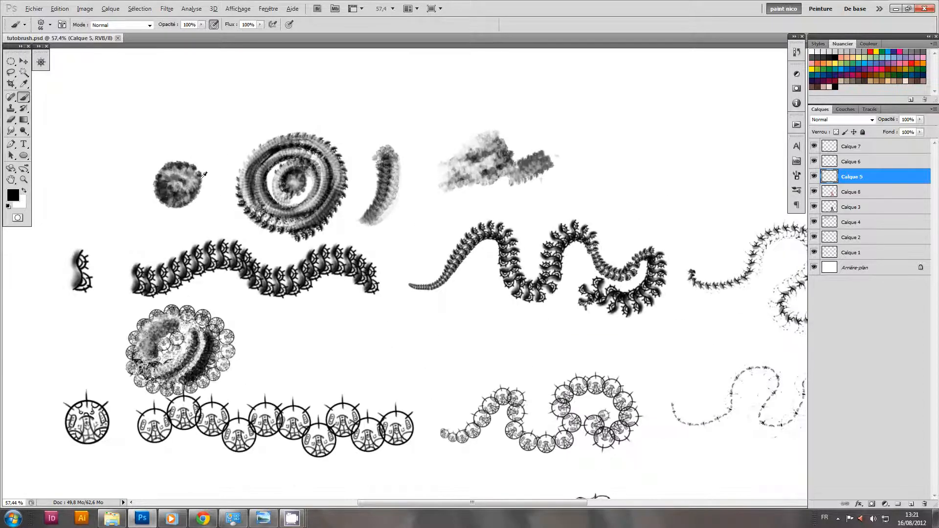
scroll(156, 249, up, 1)
drag(415, 281, 379, 151)
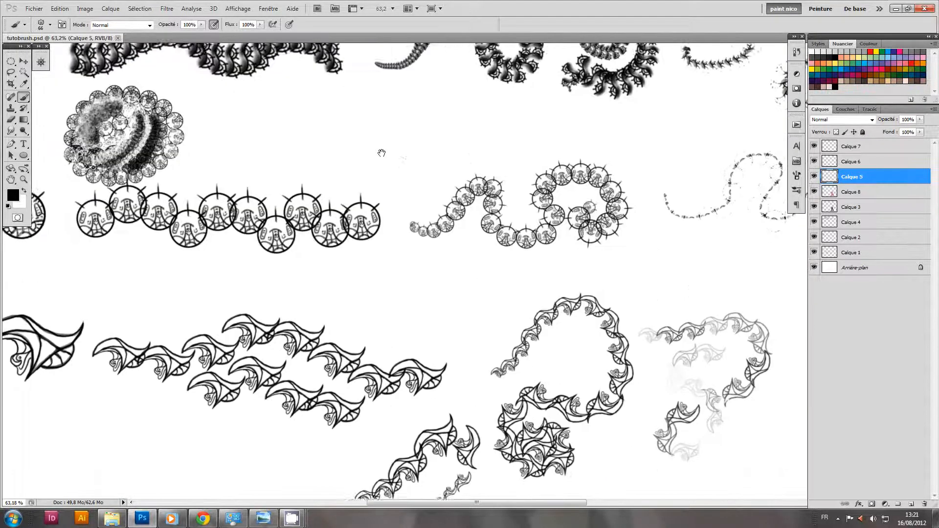
scroll(675, 407, down, 7)
drag(640, 472, 527, 348)
scroll(493, 365, up, 3)
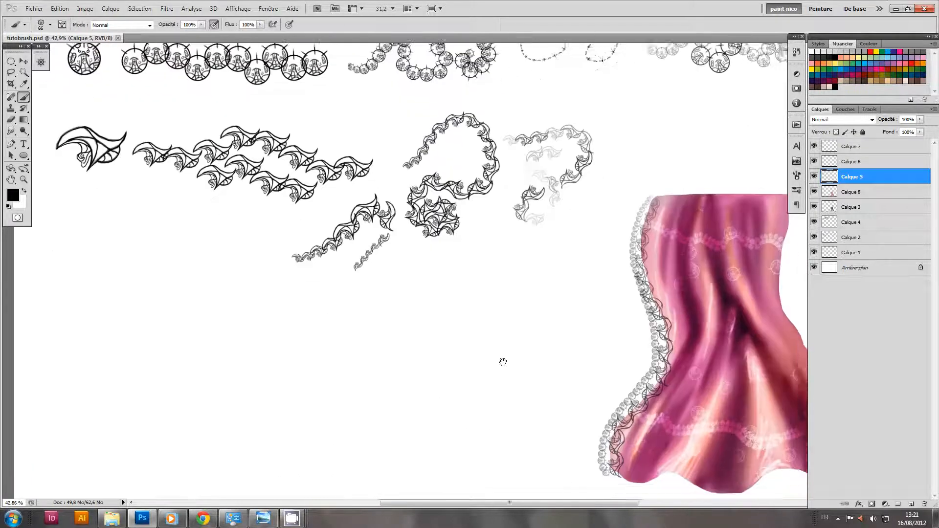
Choose the 191 px wing-shaped ornament brush, paint a dense black arc below the samples, and reduce the brush size.
right_click(501, 359)
click(577, 484)
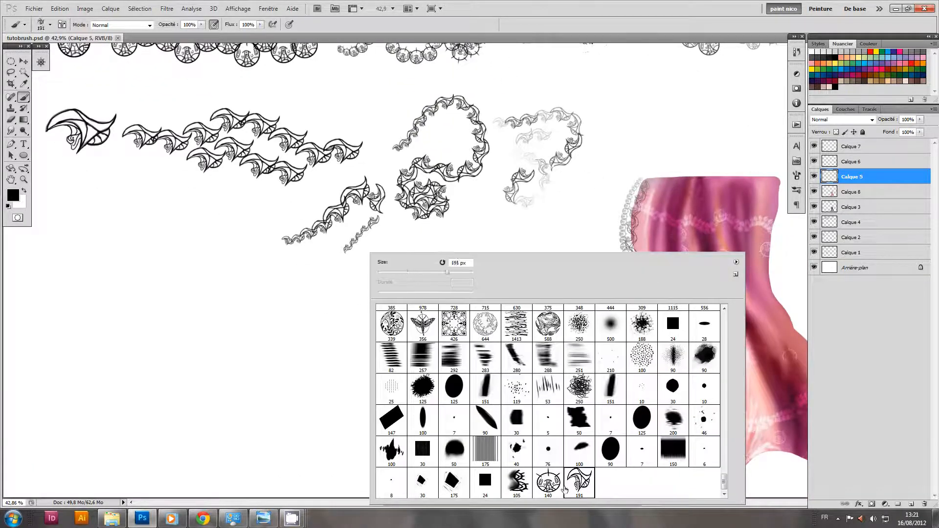
mouse_move(241, 322)
mouse_down()
mouse_move(259, 299)
mouse_move(281, 335)
mouse_move(258, 351)
mouse_move(258, 317)
mouse_move(233, 319)
mouse_move(280, 338)
mouse_move(236, 310)
mouse_move(264, 349)
mouse_move(229, 322)
mouse_move(275, 318)
mouse_move(228, 325)
mouse_move(257, 303)
mouse_move(267, 355)
mouse_up()
mouse_move(265, 302)
mouse_down()
mouse_move(277, 345)
mouse_move(244, 328)
mouse_move(289, 342)
mouse_up()
key([)
key([)
key([)
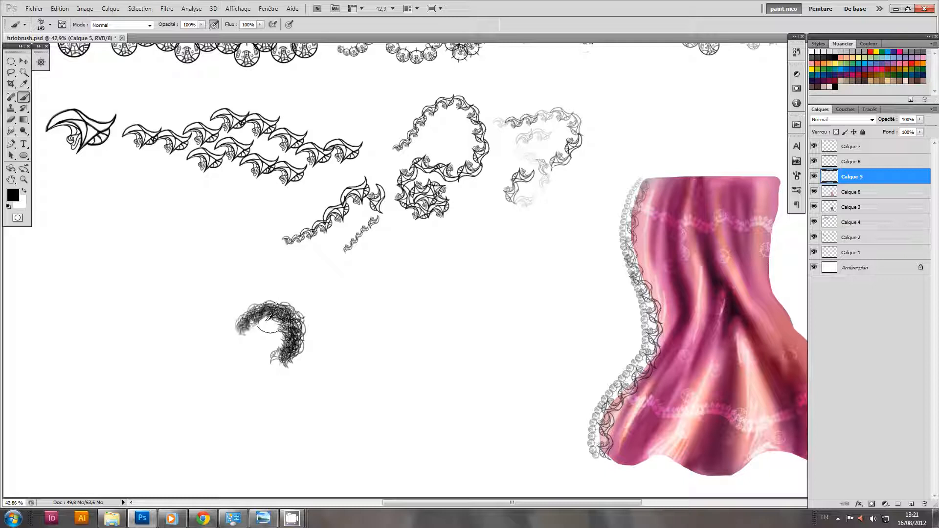
Shade the arc by layering alternating white and black strokes along its curve.
key(x)
drag(239, 320, 290, 346)
mouse_move(248, 318)
mouse_down()
mouse_move(279, 355)
mouse_move(286, 351)
mouse_up()
key(x)
mouse_move(236, 315)
mouse_down()
mouse_move(287, 308)
mouse_move(287, 350)
mouse_move(296, 347)
mouse_move(278, 314)
mouse_move(289, 345)
mouse_up()
key(x)
drag(250, 318, 285, 348)
mouse_move(253, 318)
mouse_down()
mouse_move(282, 359)
mouse_move(262, 312)
mouse_move(241, 305)
mouse_move(285, 324)
mouse_move(259, 301)
mouse_move(278, 359)
mouse_up()
key(x)
Refine the arc's highlights and dark areas with more white and black strokes of the brush at 130 px.
drag(205, 376, 316, 346)
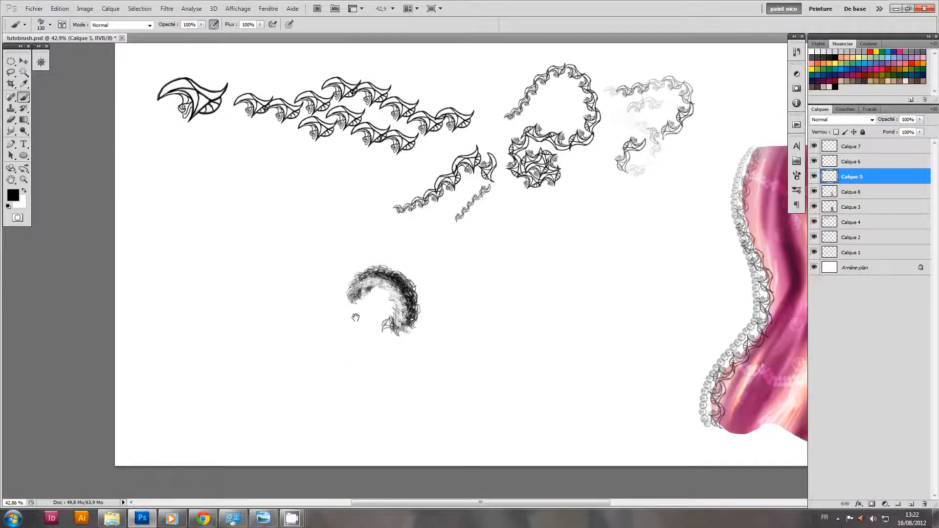
drag(371, 269, 406, 269)
mouse_move(342, 303)
mouse_down()
mouse_move(367, 283)
mouse_move(394, 289)
mouse_move(432, 354)
mouse_up()
key(x)
drag(355, 278, 418, 320)
mouse_move(394, 274)
mouse_down()
mouse_move(371, 268)
mouse_move(423, 336)
mouse_move(415, 355)
mouse_move(385, 287)
mouse_move(409, 313)
mouse_move(412, 364)
mouse_up()
drag(411, 364, 403, 360)
drag(389, 309, 410, 307)
mouse_move(345, 269)
mouse_down()
mouse_move(373, 294)
mouse_move(421, 284)
mouse_up()
mouse_move(361, 244)
mouse_down()
mouse_move(289, 323)
mouse_move(438, 294)
mouse_move(446, 375)
mouse_up()
key(x)
mouse_move(391, 292)
mouse_down()
mouse_move(411, 294)
mouse_move(424, 395)
mouse_move(440, 287)
mouse_move(437, 366)
mouse_up()
key(x)
drag(447, 303, 492, 409)
mouse_move(501, 373)
mouse_down()
mouse_move(462, 406)
mouse_move(393, 344)
mouse_up()
drag(443, 301, 392, 323)
drag(424, 359, 389, 363)
drag(433, 331, 421, 386)
drag(489, 321, 415, 359)
drag(465, 352, 448, 322)
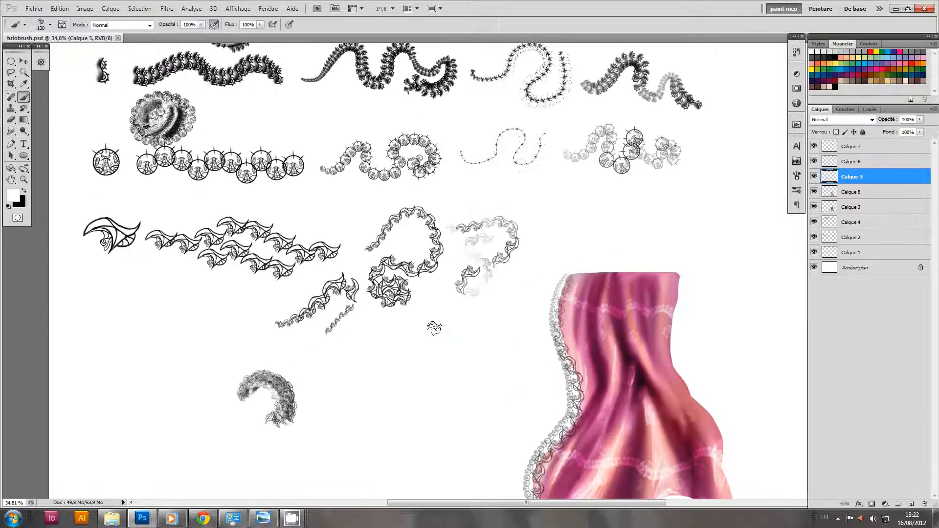
Add a new empty layer above Calque 8, keeping its blend mode at Normal.
scroll(485, 316, down, 1)
drag(541, 476, 433, 386)
scroll(712, 132, up, 3)
click(828, 207)
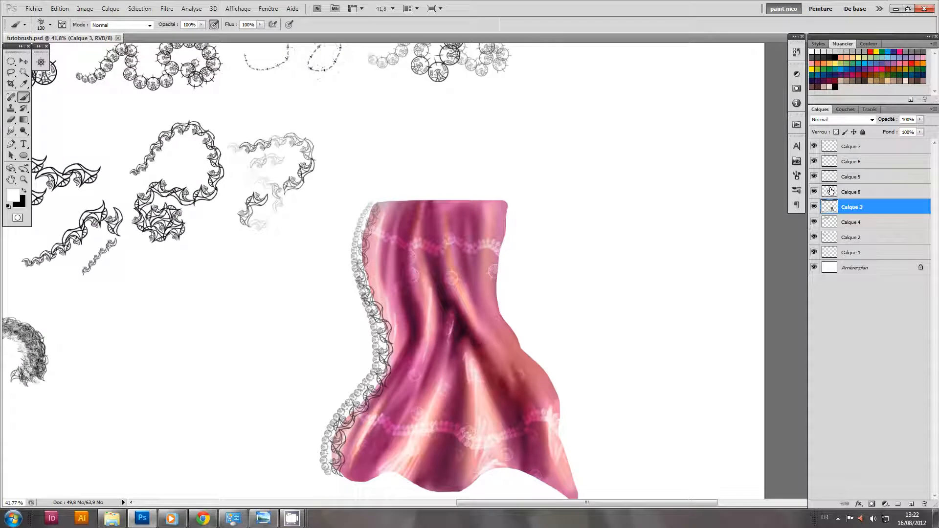
click(830, 192)
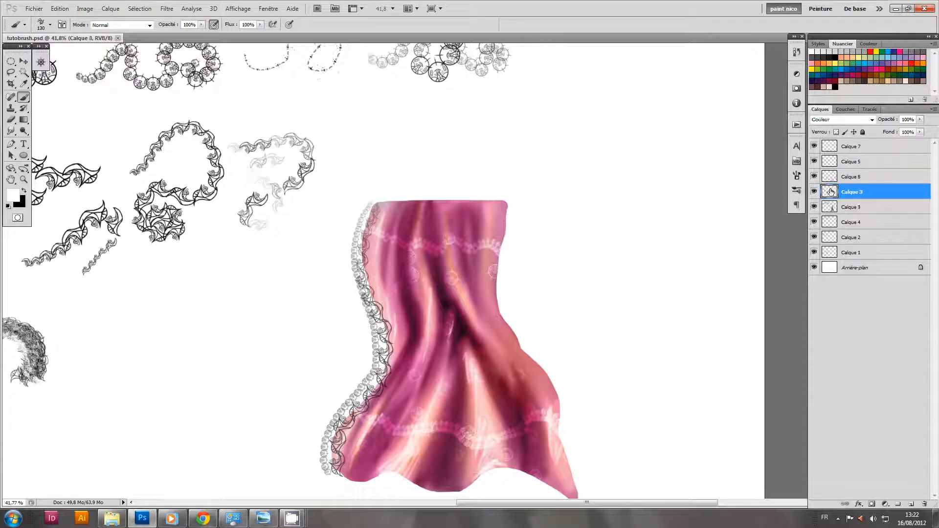
click(913, 505)
click(842, 119)
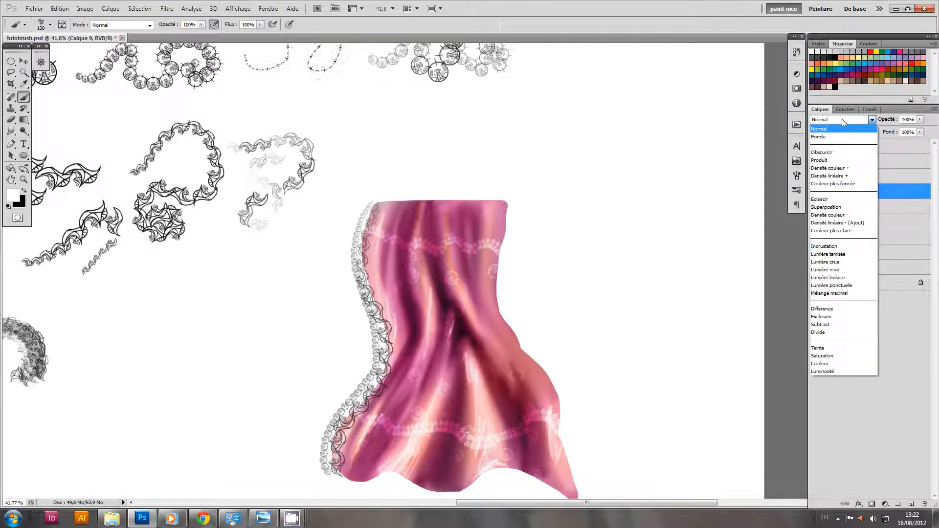
click(871, 127)
Duplicate Calque 3 and place the copy above Calque 8 with Incrustation blending at 54% opacity.
drag(833, 226, 836, 216)
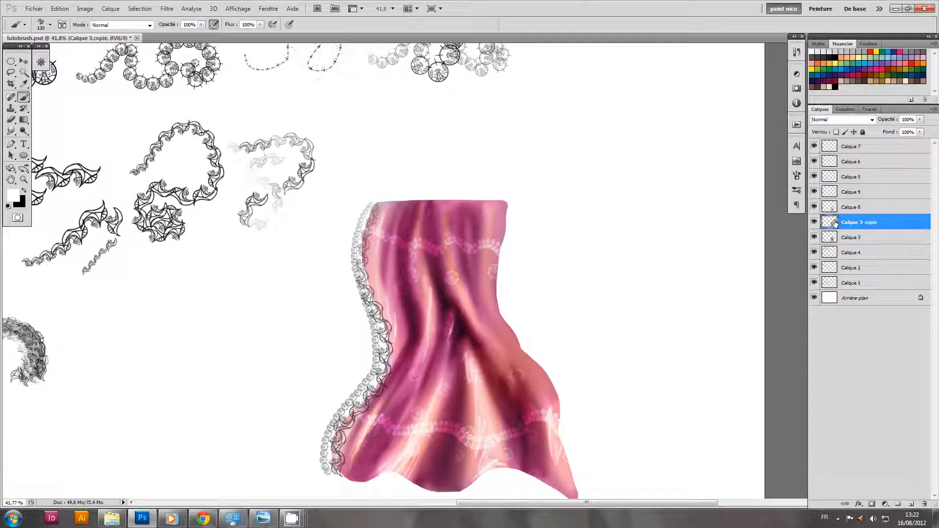
click(849, 122)
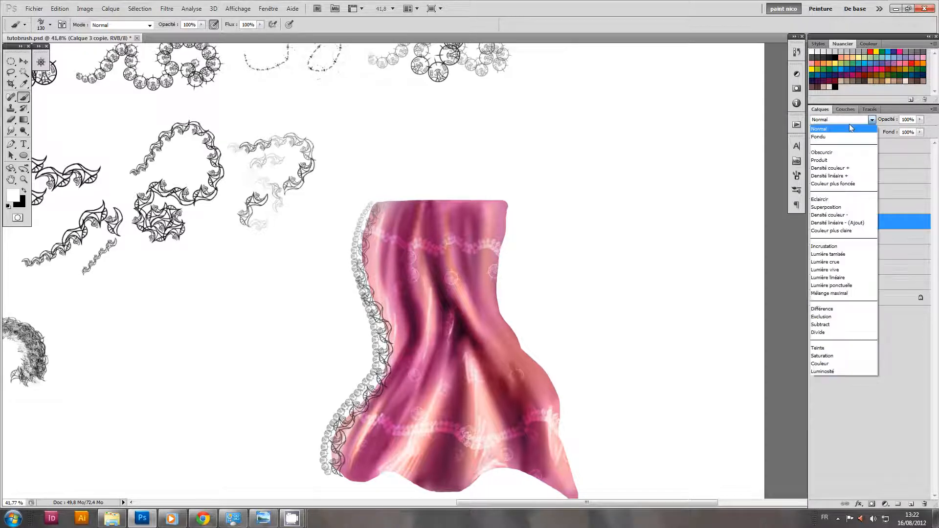
click(829, 247)
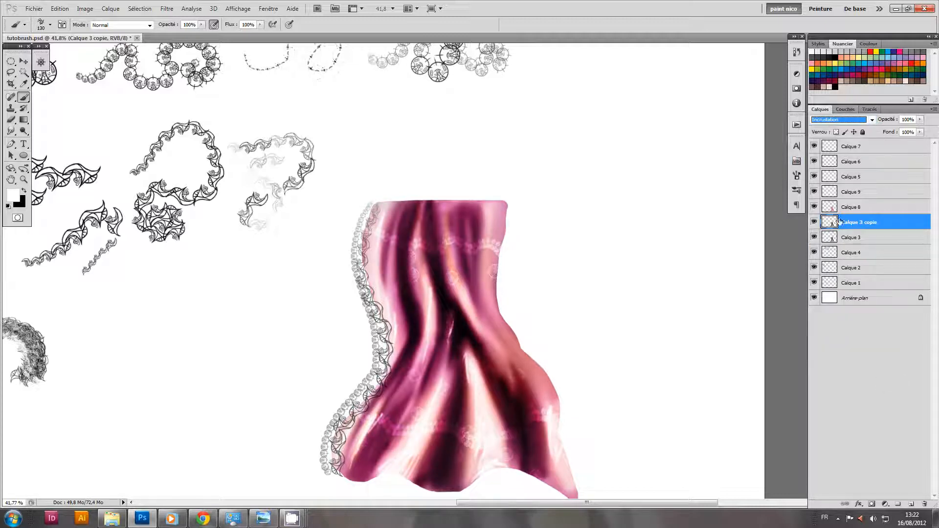
drag(838, 224, 834, 201)
click(920, 120)
drag(923, 131, 898, 132)
Compare the cloth with and without the Calque 3 copy, close up and in the full view.
click(815, 207)
click(814, 207)
click(815, 207)
click(815, 207)
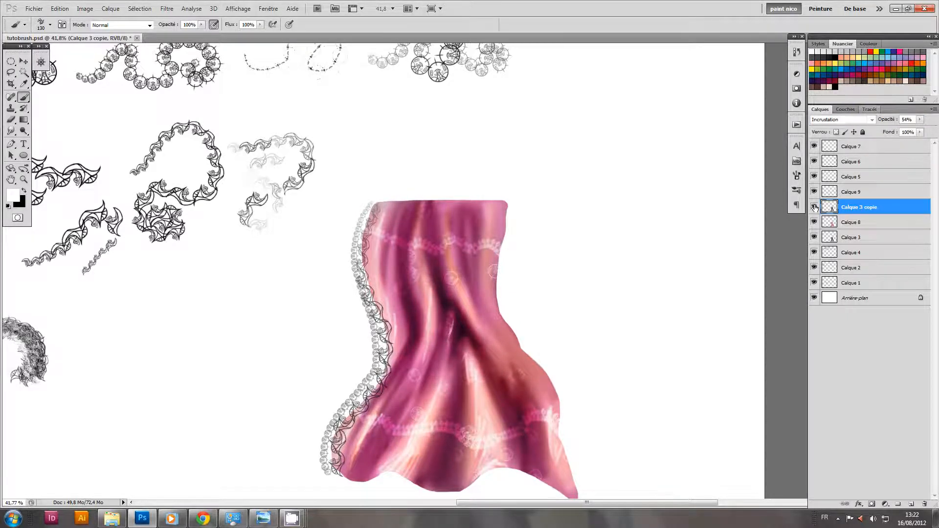
scroll(681, 290, down, 3)
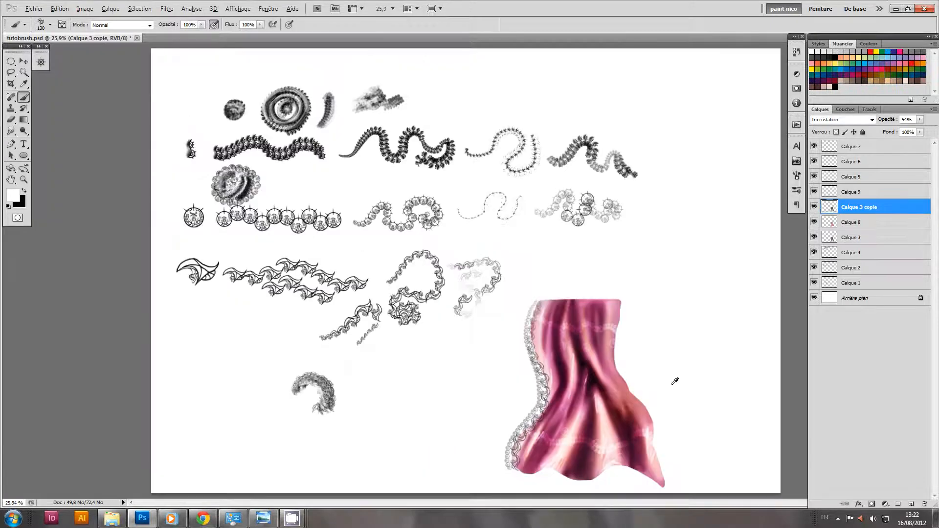
scroll(675, 382, up, 3)
Delete the empty layer Calque 9.
click(815, 192)
click(826, 196)
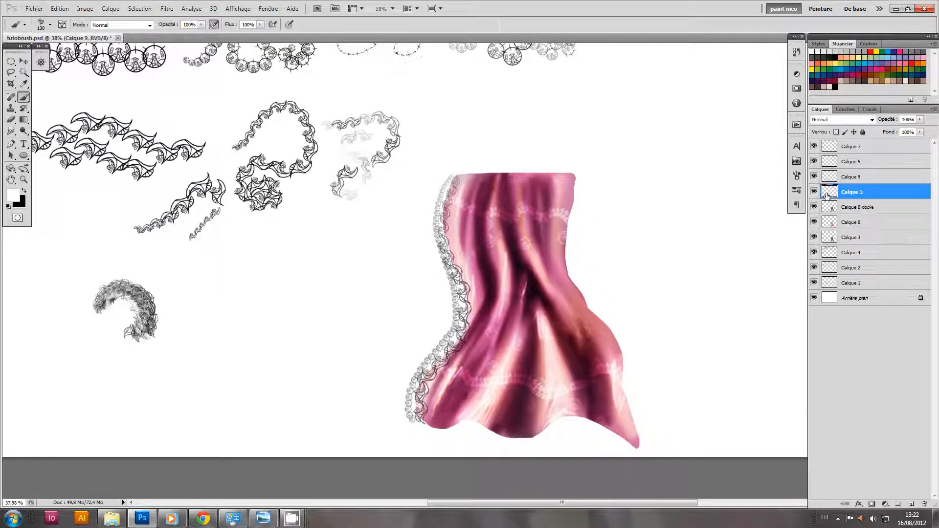
key(Delete)
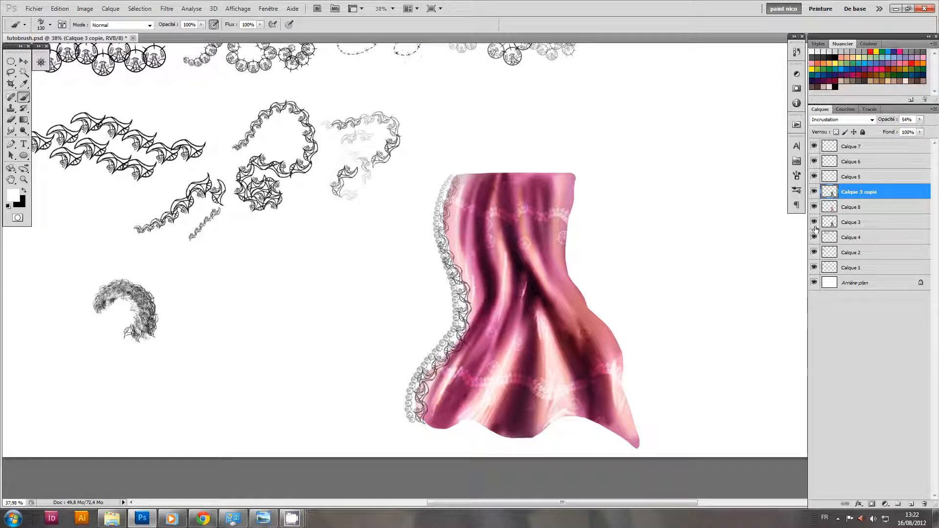
Toggle Calque 3 to check its effect, and try moving its copy to the top of the layer stack.
click(815, 221)
click(815, 221)
drag(834, 191, 834, 144)
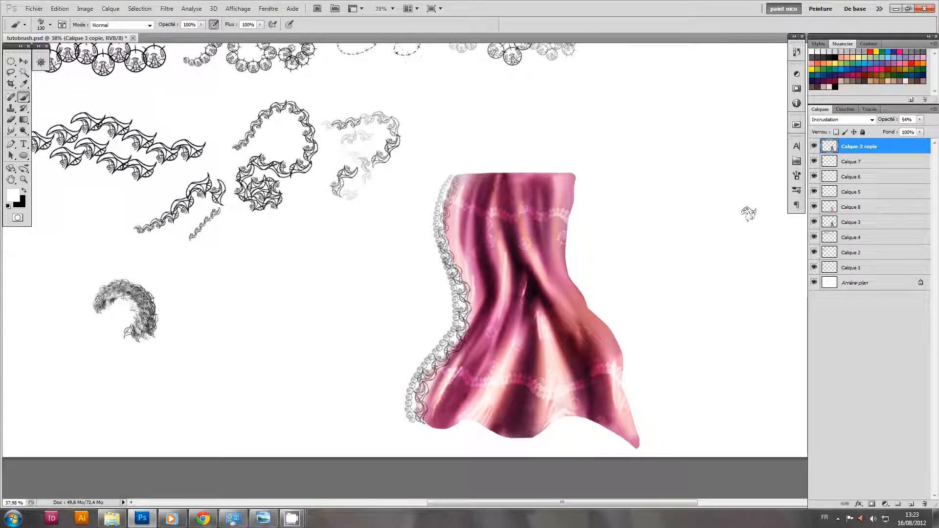
key(ctrl+z)
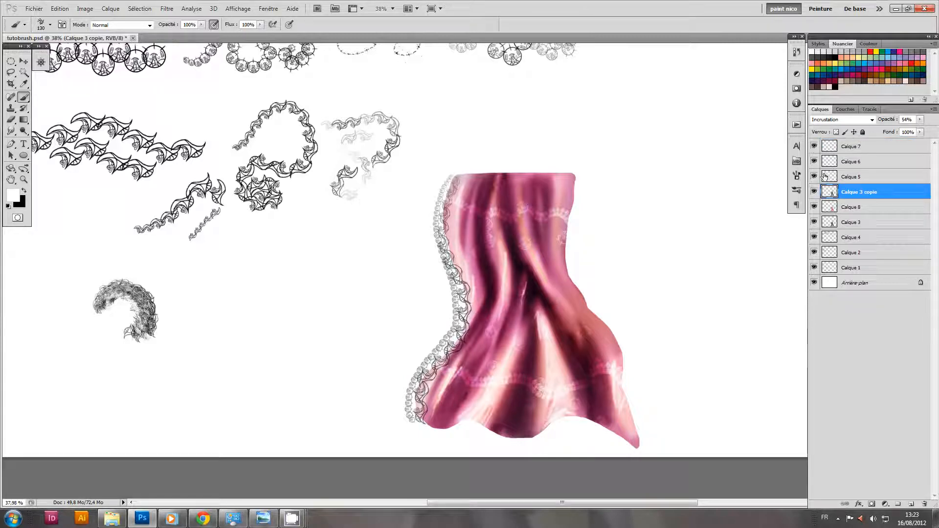
Duplicate the white trim layer Calque 6 and merge the copy back into it to strengthen the trim bands.
click(825, 177)
click(815, 177)
click(815, 176)
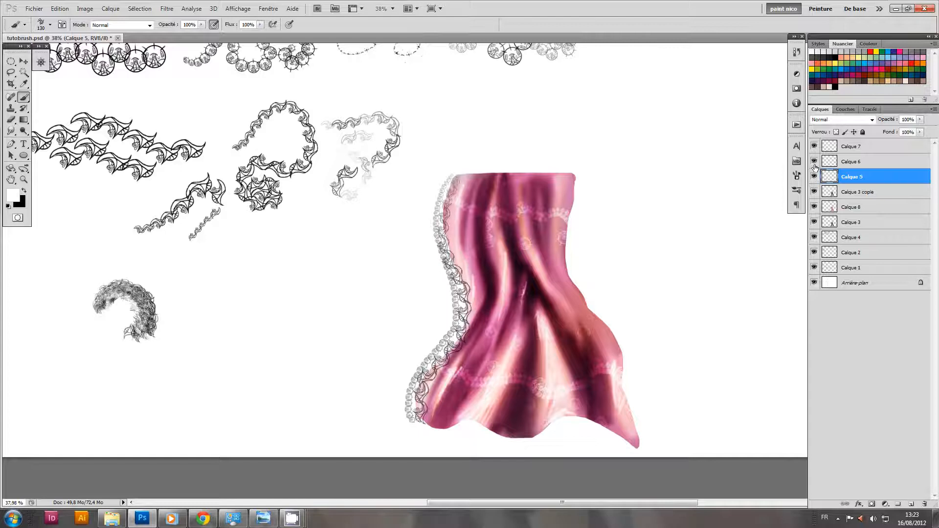
click(815, 165)
click(827, 162)
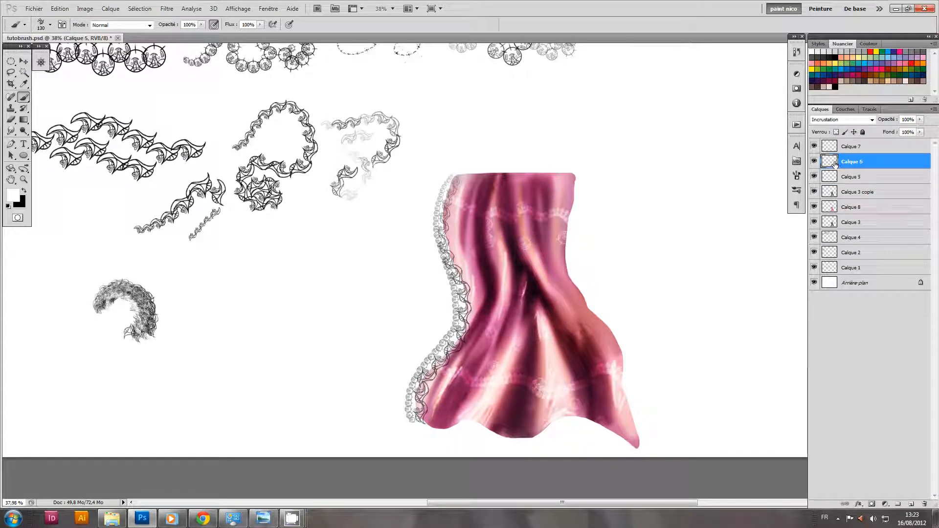
key(ctrl+j)
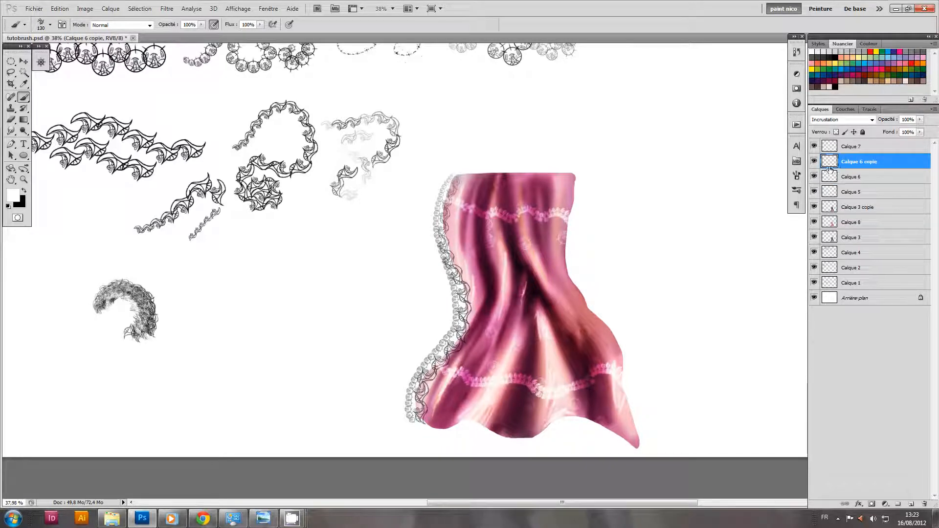
key(ctrl+e)
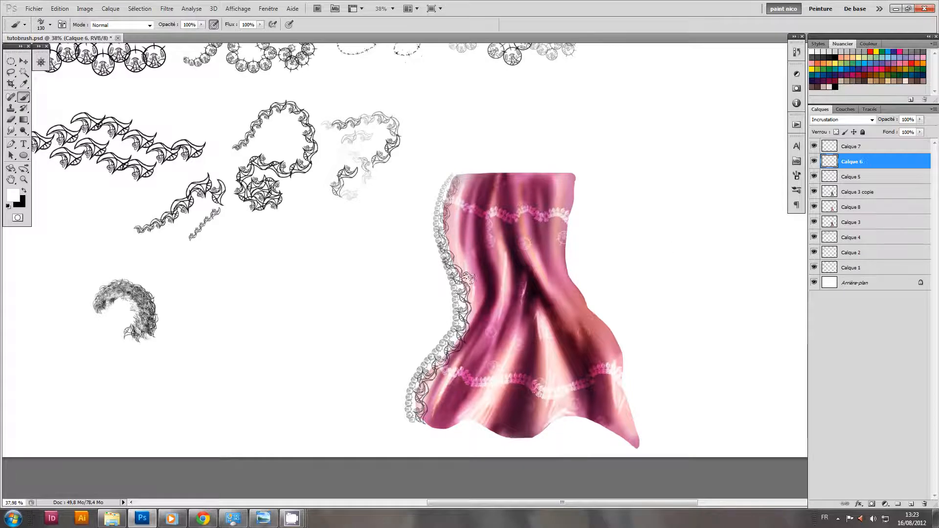
Save the document and open the brush settings.
drag(404, 264, 447, 307)
scroll(446, 302, down, 2)
key(ctrl+s)
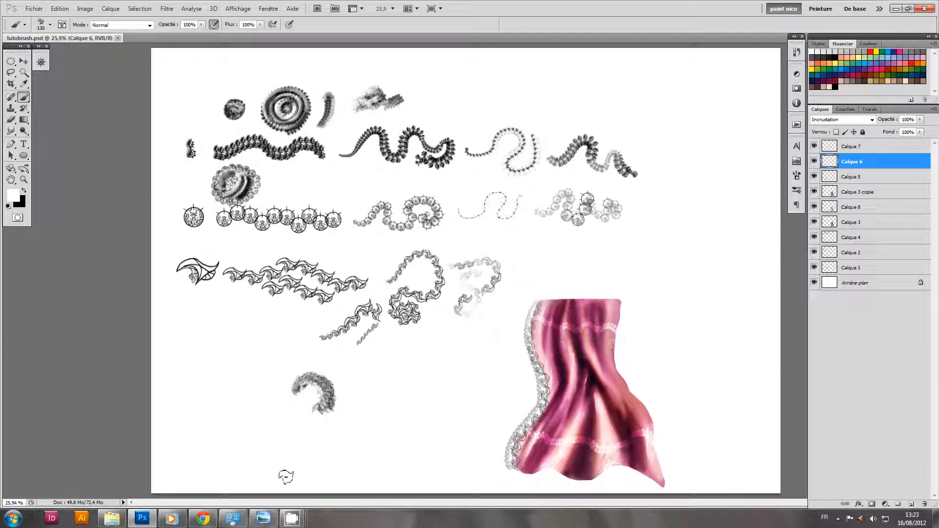
click(795, 174)
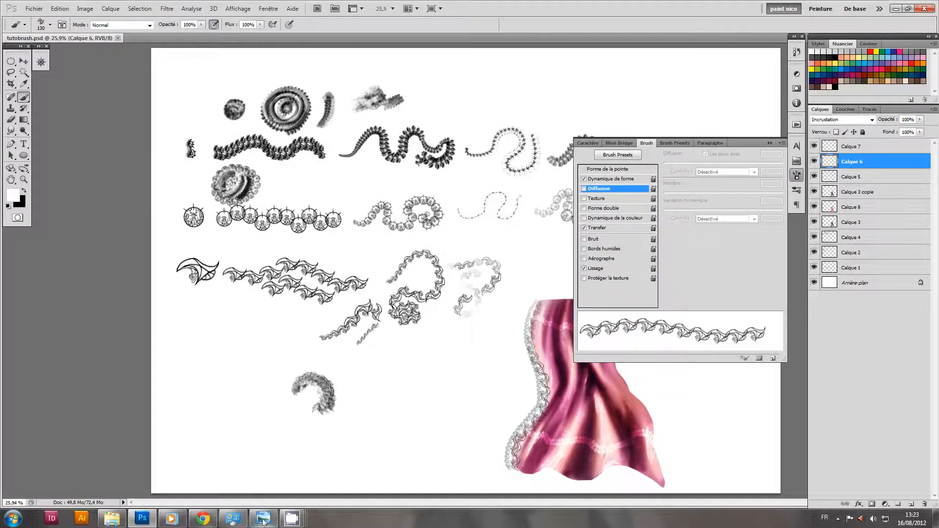